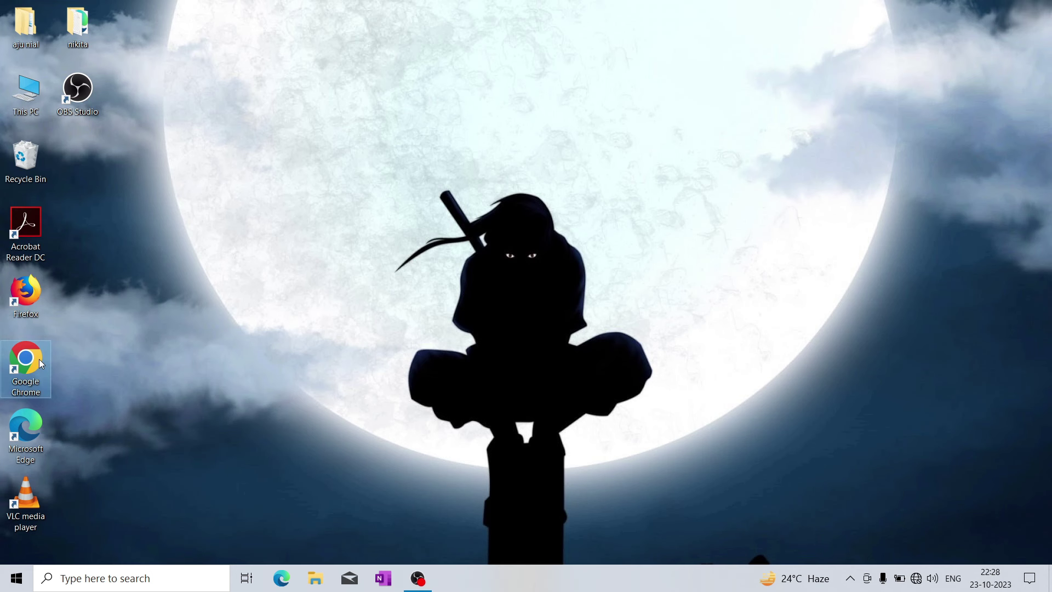
Search Google in Chrome for "fdm download" and download the 64-bit FDM 6.19.1 installer from the Free Download Manager for Windows page
{"action": "double_click", "coordinate": [39, 362]}
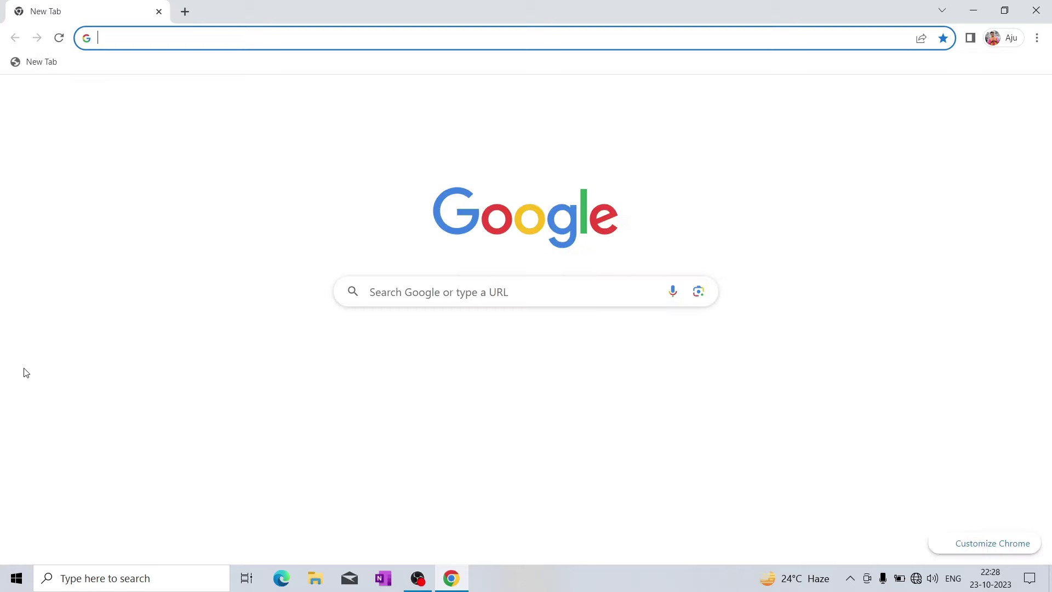
{"action": "left_click", "coordinate": [536, 304]}
{"action": "type", "text": "fdm"}
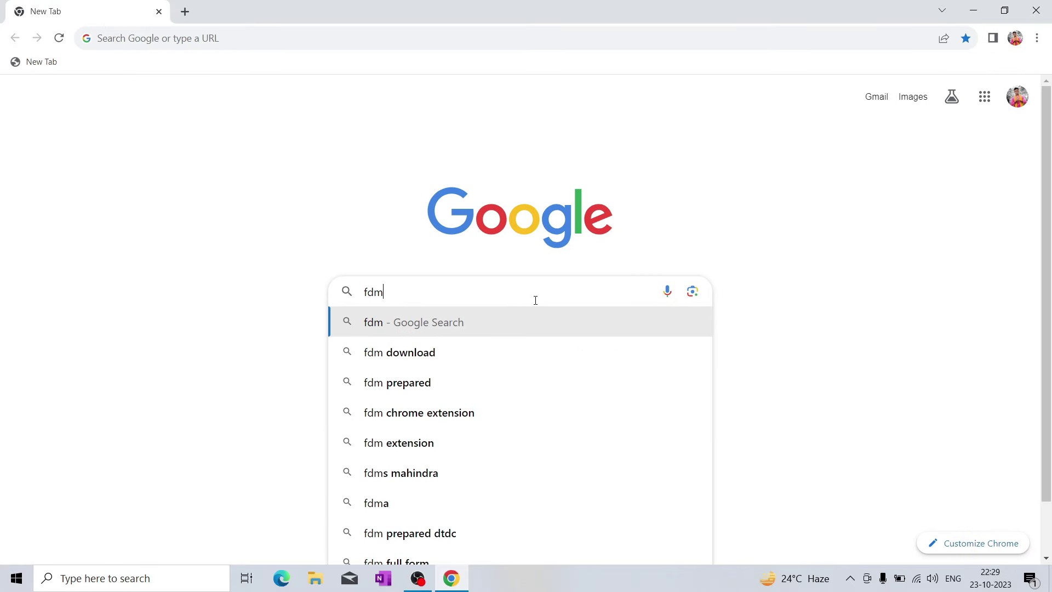
{"action": "key", "text": "Down"}
{"action": "key", "text": "Return"}
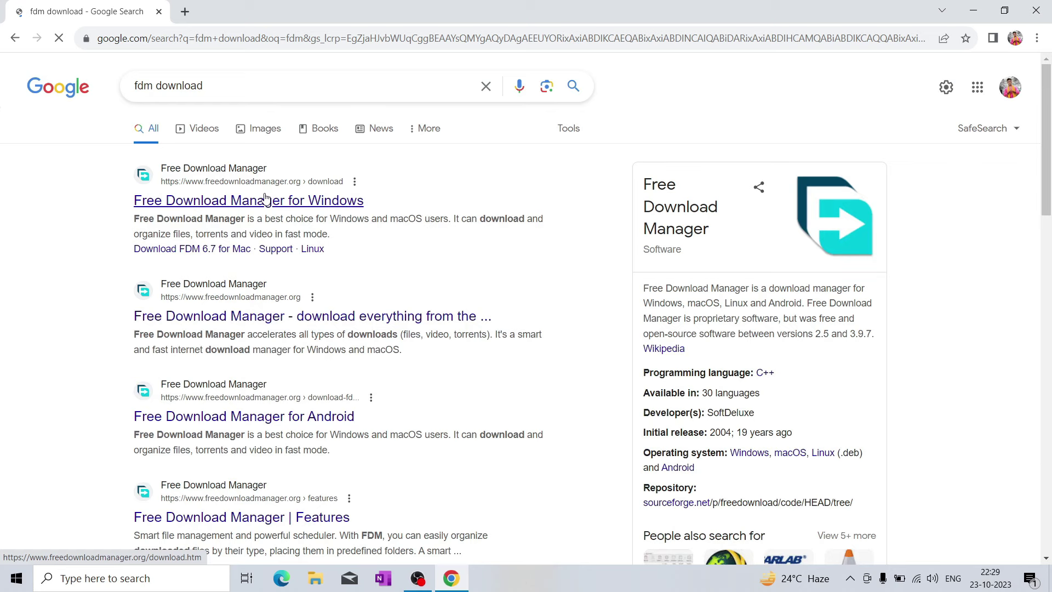
{"action": "left_click", "coordinate": [265, 200]}
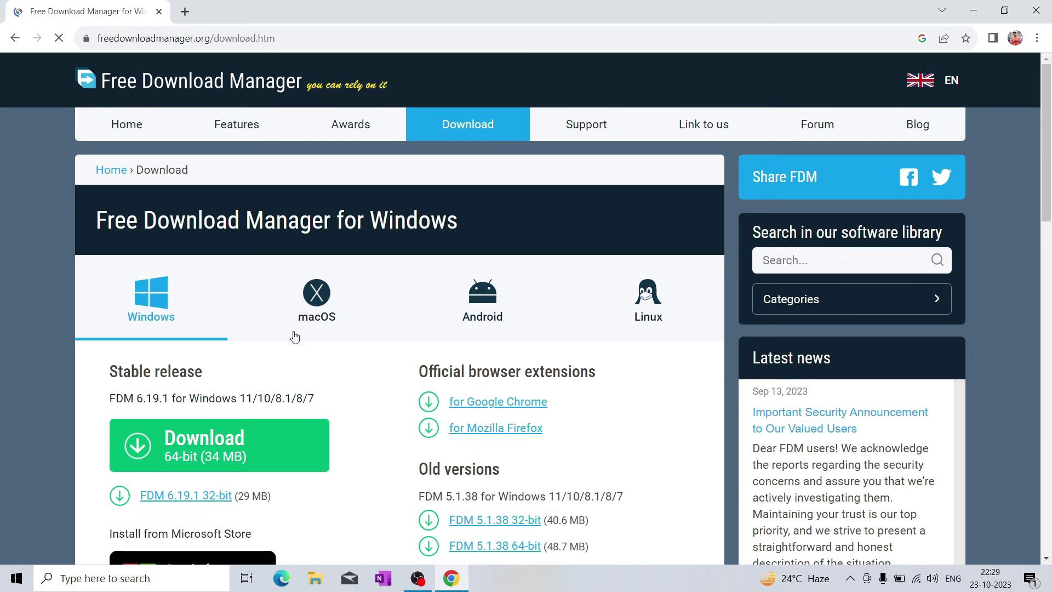
{"action": "left_click", "coordinate": [207, 439]}
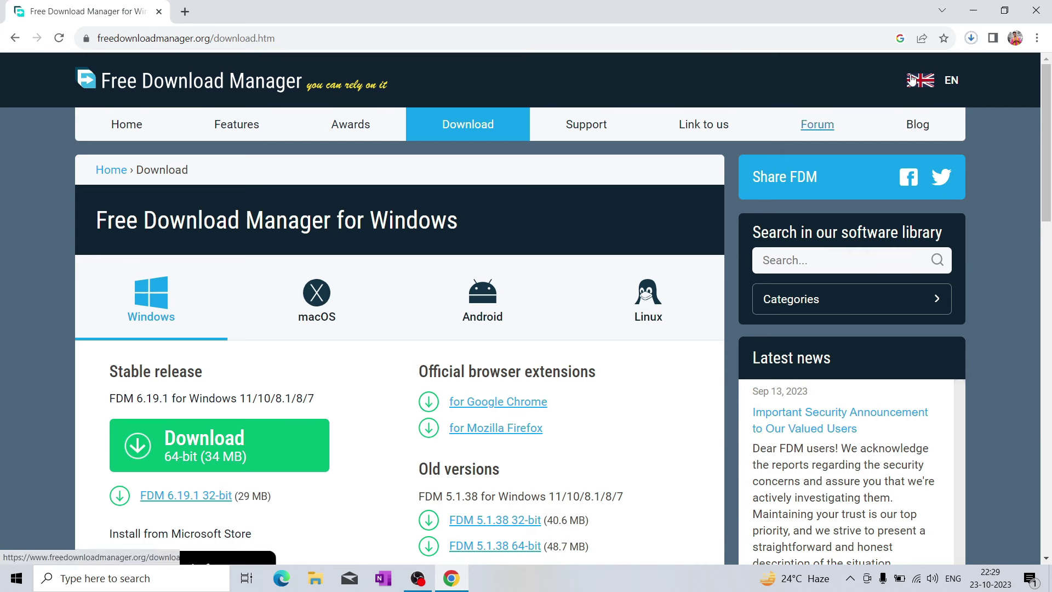
Run fdm_x64_setup.exe and install Free Download Manager in English, keeping the default folder and the desktop and Quick Launch shortcuts
{"action": "left_click", "coordinate": [978, 41]}
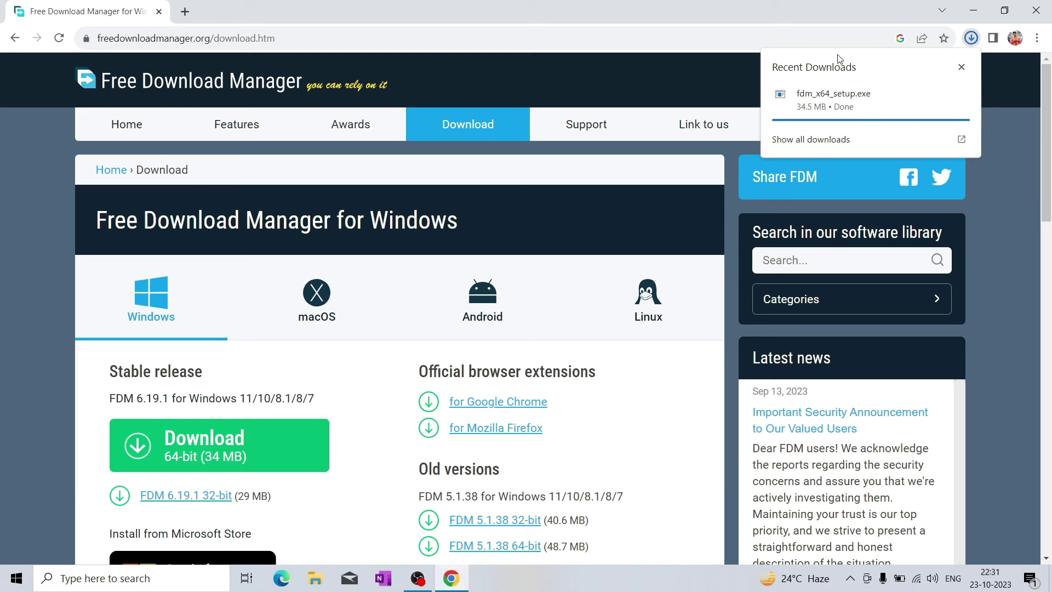
{"action": "left_click", "coordinate": [833, 98]}
{"action": "left_click", "coordinate": [493, 272]}
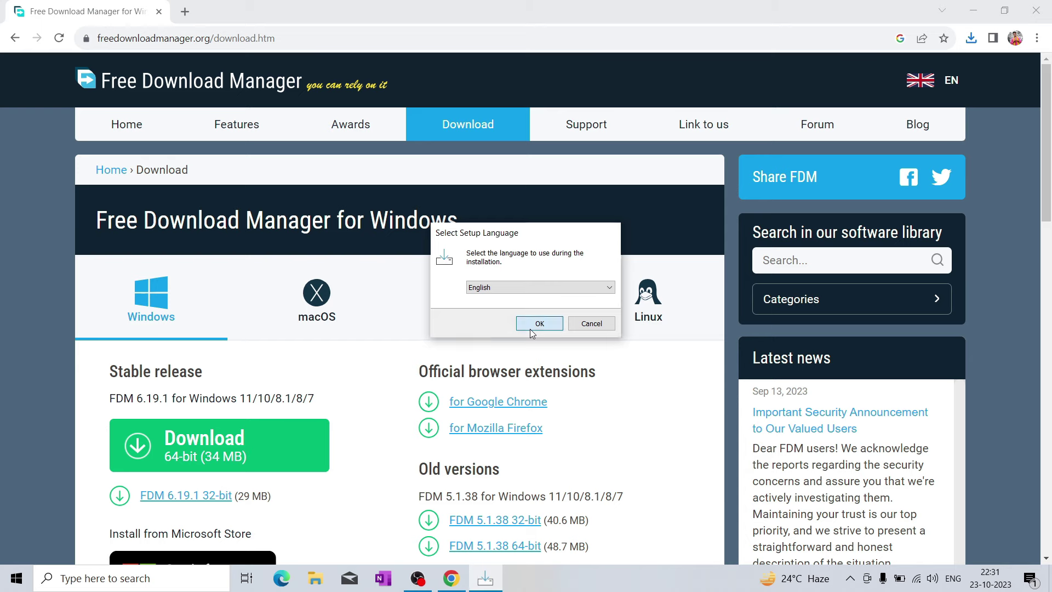
{"action": "left_click", "coordinate": [530, 325]}
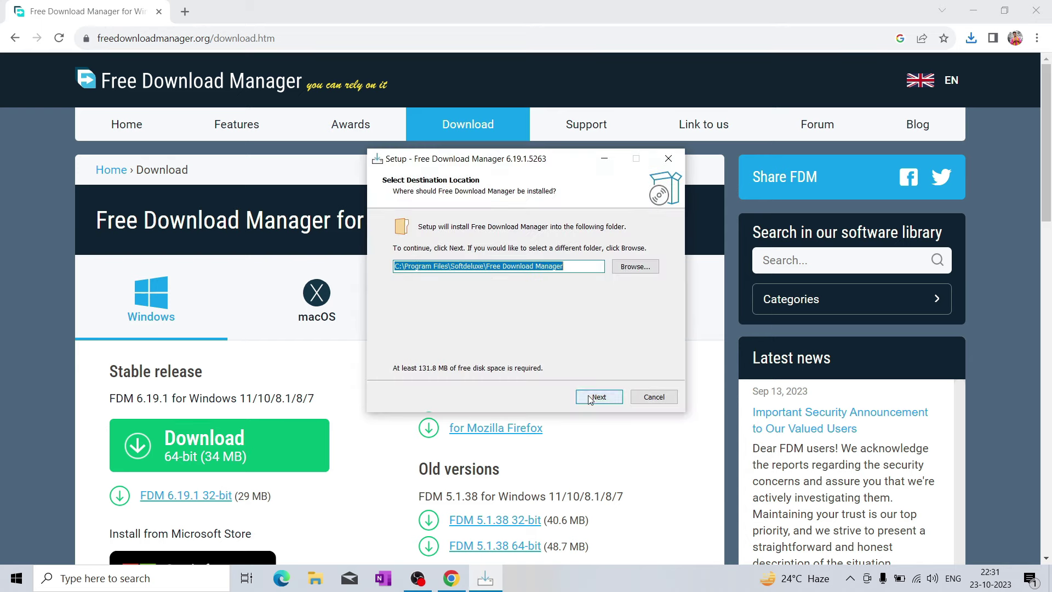
{"action": "left_click", "coordinate": [598, 397]}
{"action": "left_click", "coordinate": [599, 397]}
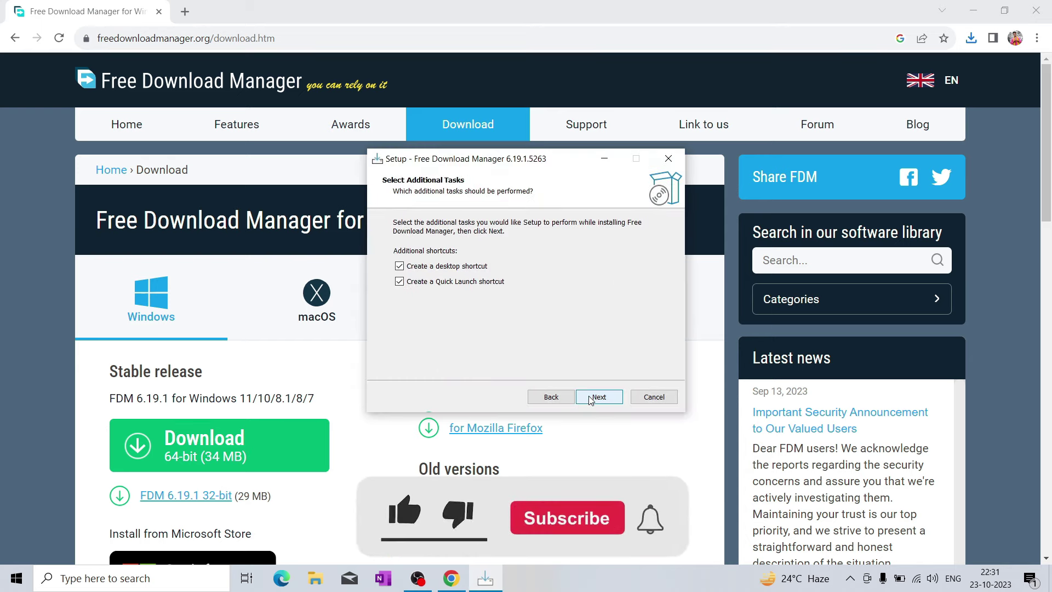
{"action": "left_click", "coordinate": [590, 400]}
{"action": "left_click", "coordinate": [591, 399]}
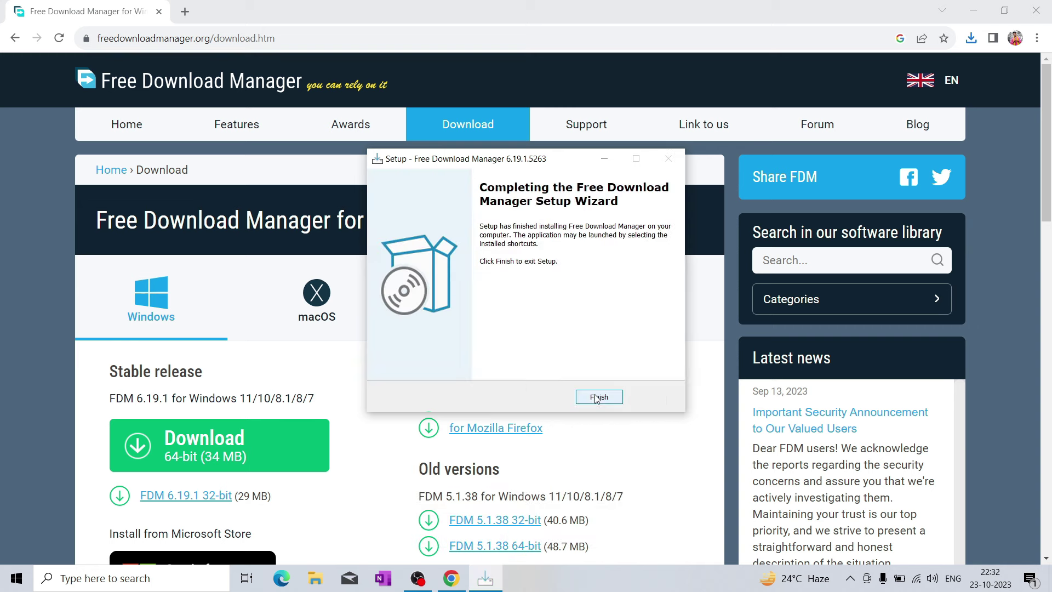
{"action": "left_click", "coordinate": [598, 397]}
{"action": "left_click", "coordinate": [979, 11]}
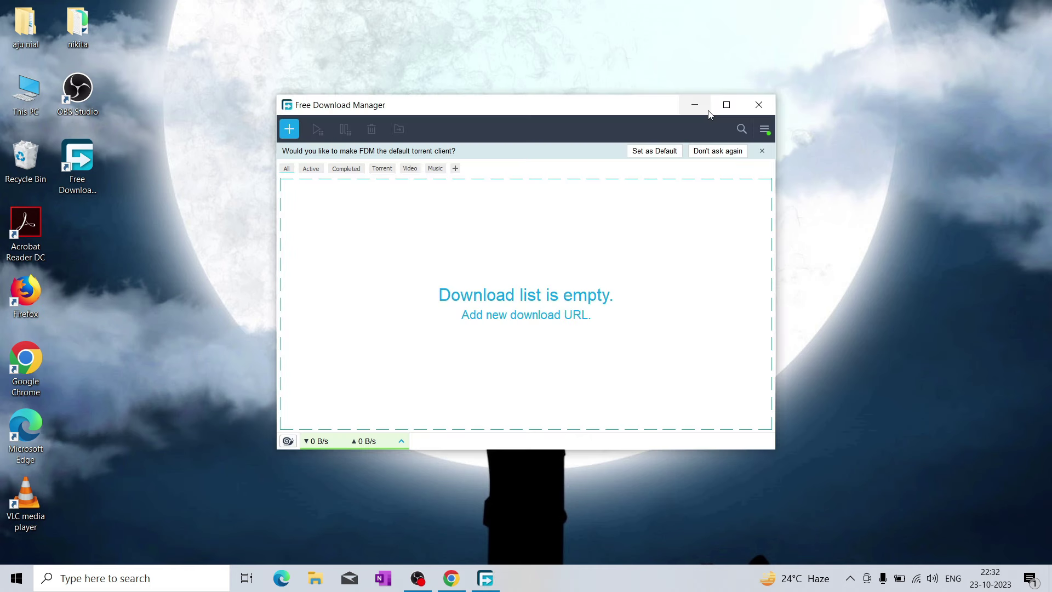
{"action": "left_click", "coordinate": [709, 111]}
Search for "vmware workstation 17 pro download free" in a new browser tab
{"action": "left_click", "coordinate": [186, 11]}
{"action": "type", "text": "vm"}
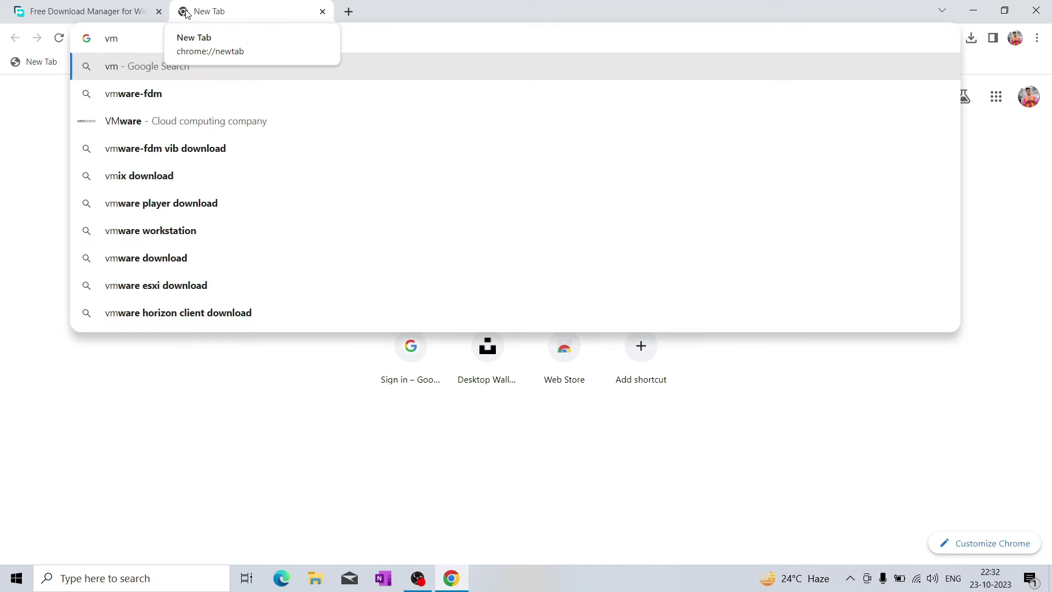
{"action": "type", "text": "ware wo"}
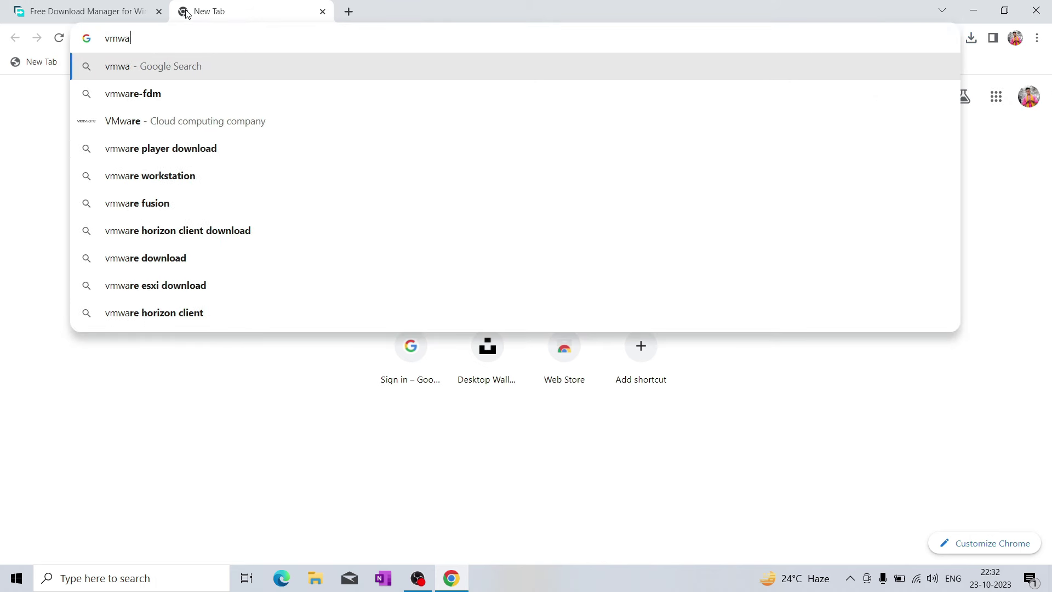
{"action": "key", "text": "Down"}
{"action": "key", "text": "Down"}
{"action": "key", "text": "Down"}
{"action": "key", "text": "Down"}
{"action": "key", "text": "Down"}
{"action": "key", "text": "Down"}
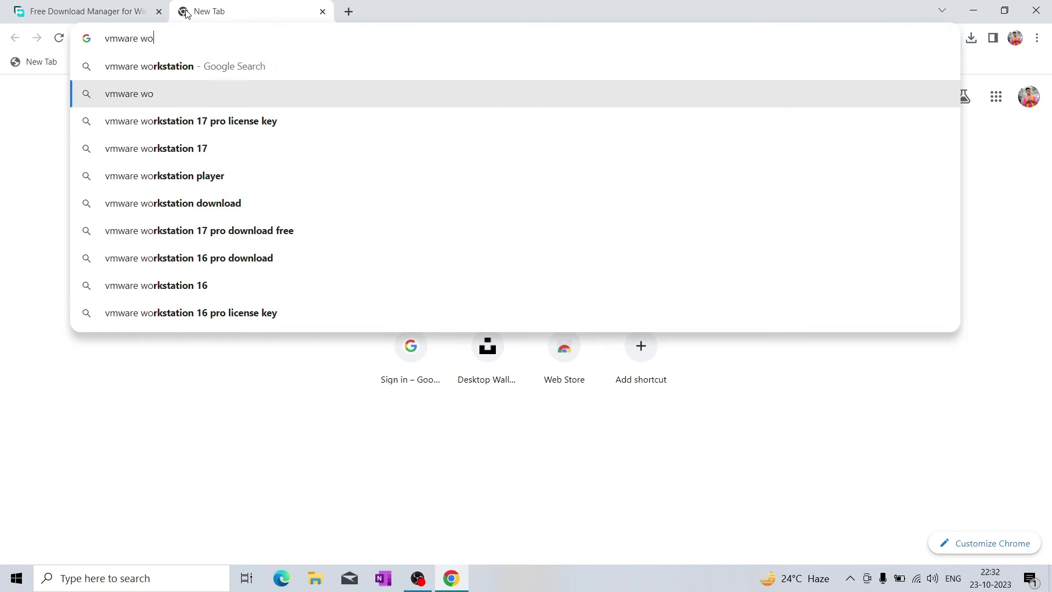
{"action": "key", "text": "Return"}
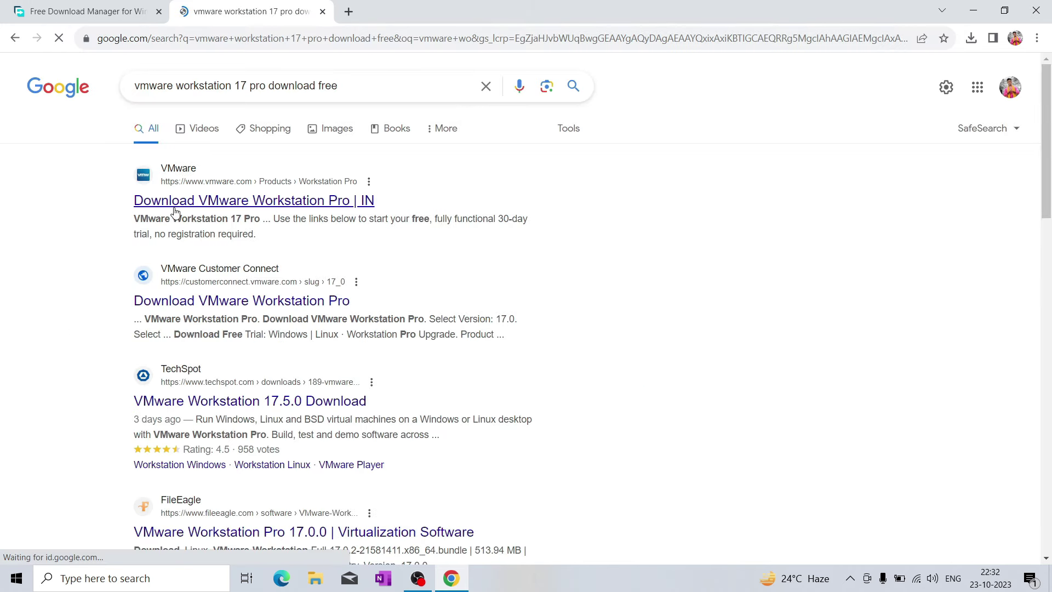
Open VMware's official Workstation Pro download page and start downloading Workstation 17 Pro for Windows
{"action": "left_click", "coordinate": [175, 201]}
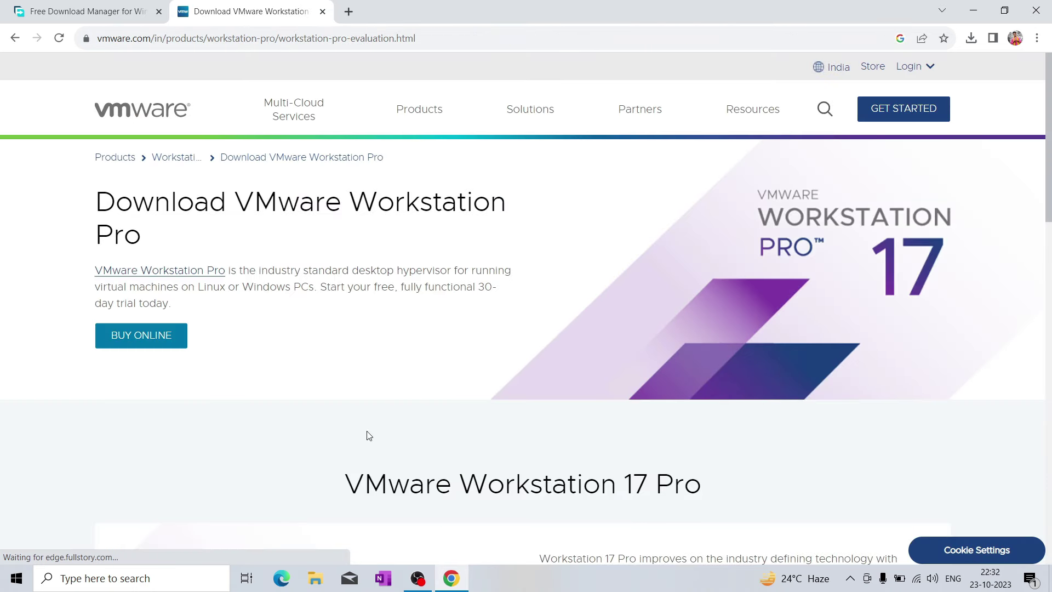
{"action": "right_click", "coordinate": [438, 334]}
{"action": "scroll", "coordinate": [156, 535], "scroll_direction": "down", "scroll_amount": 5}
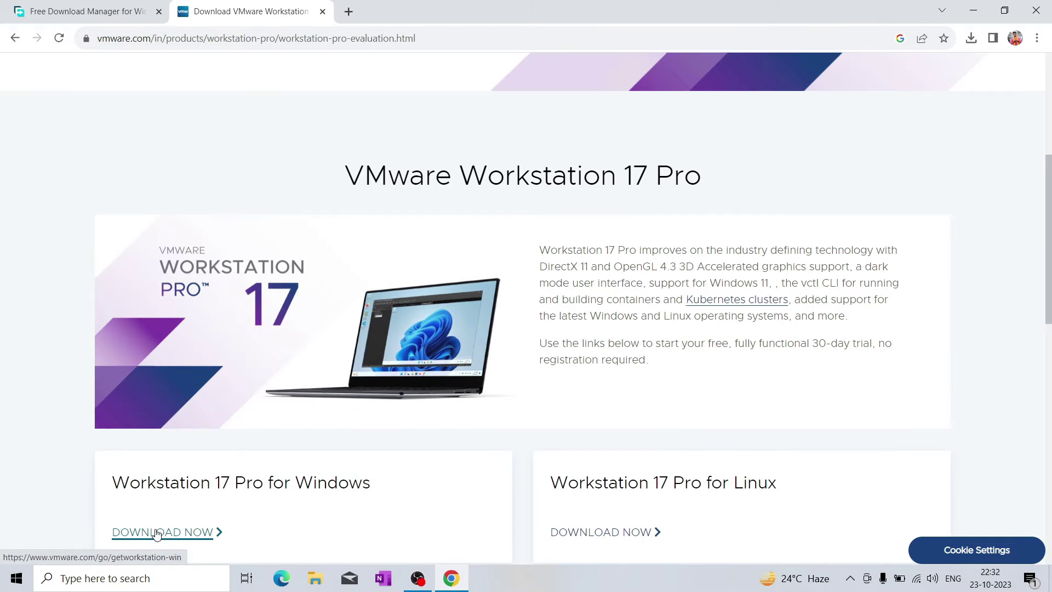
{"action": "left_click", "coordinate": [156, 532]}
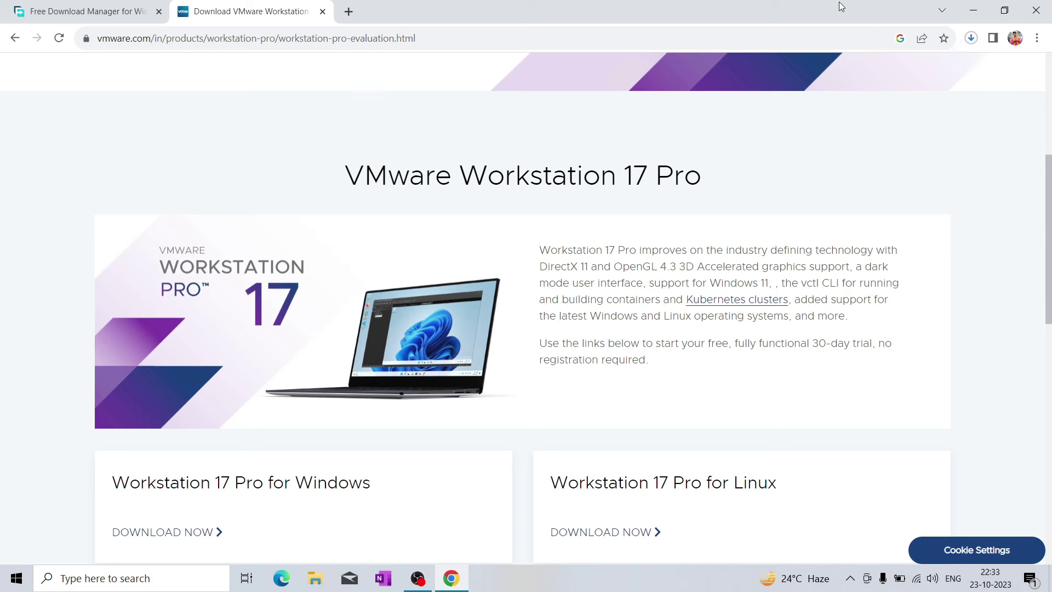
Pause the VMware Workstation installer download and open the browser's full downloads page
{"action": "left_click", "coordinate": [971, 38]}
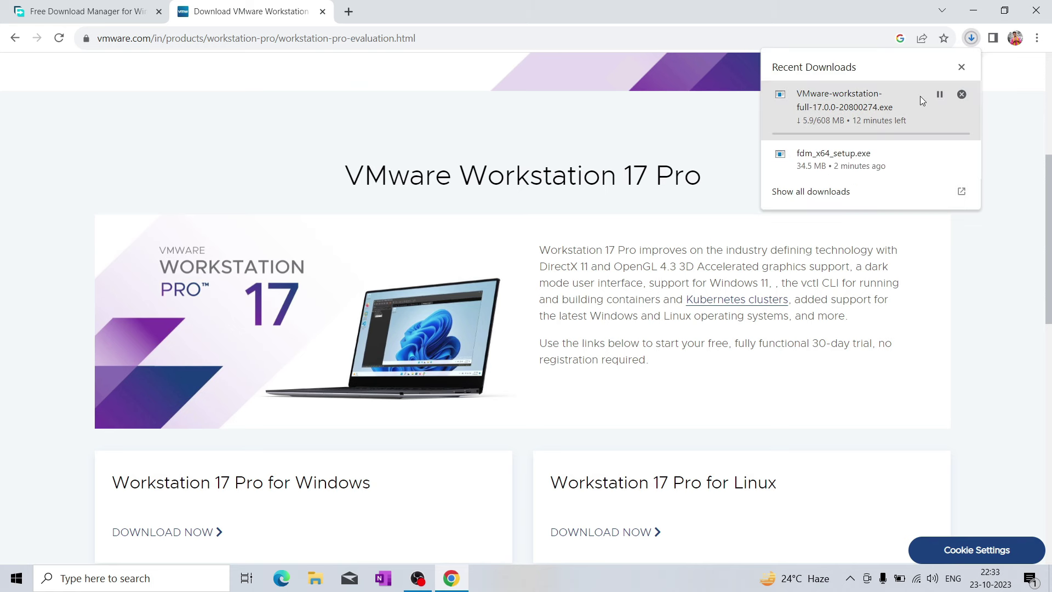
{"action": "left_click", "coordinate": [938, 95]}
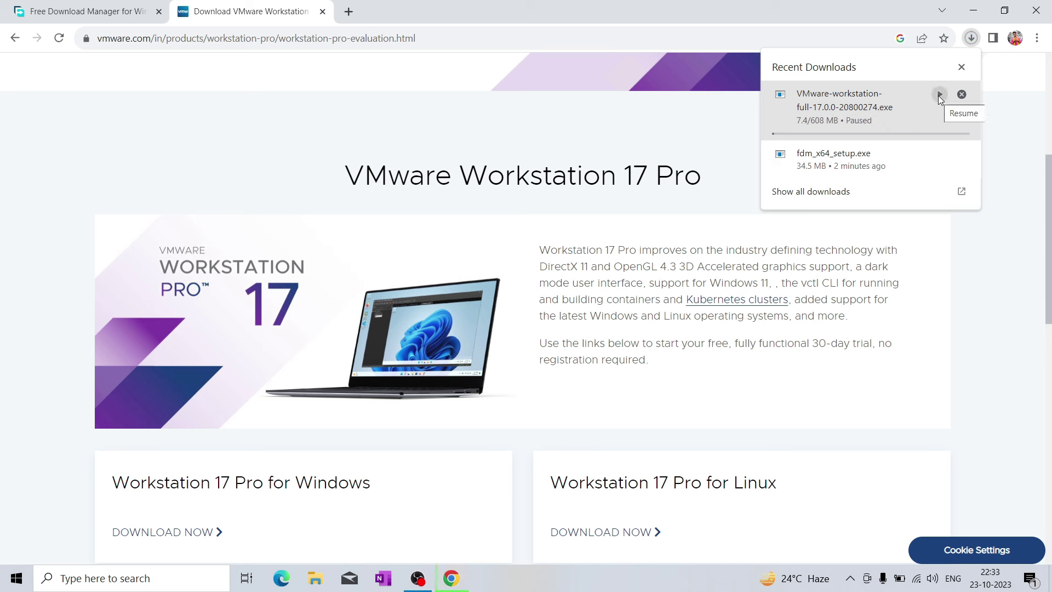
{"action": "left_click", "coordinate": [1040, 38]}
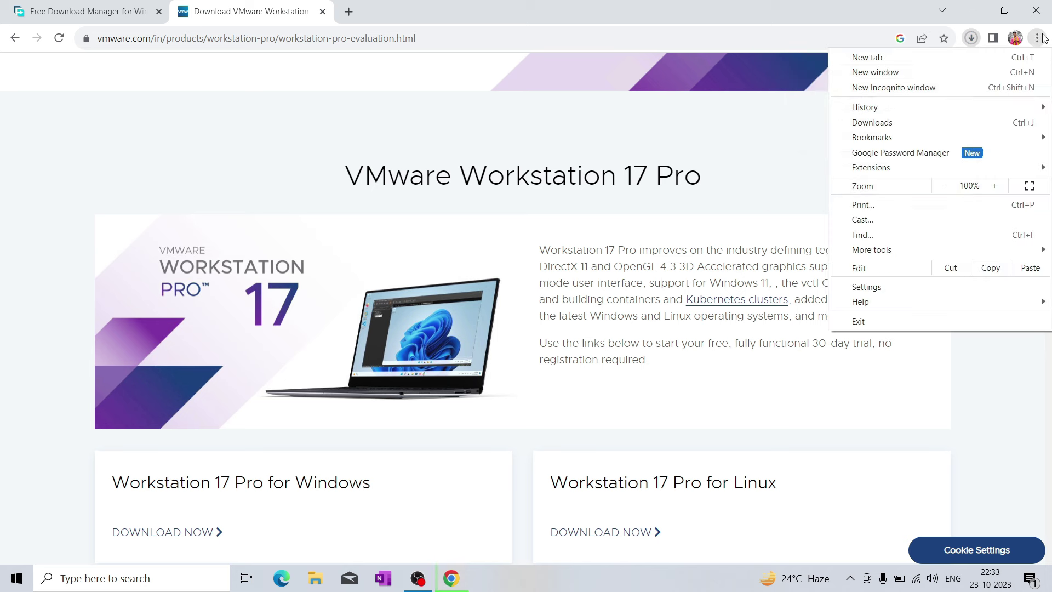
{"action": "left_click", "coordinate": [928, 122]}
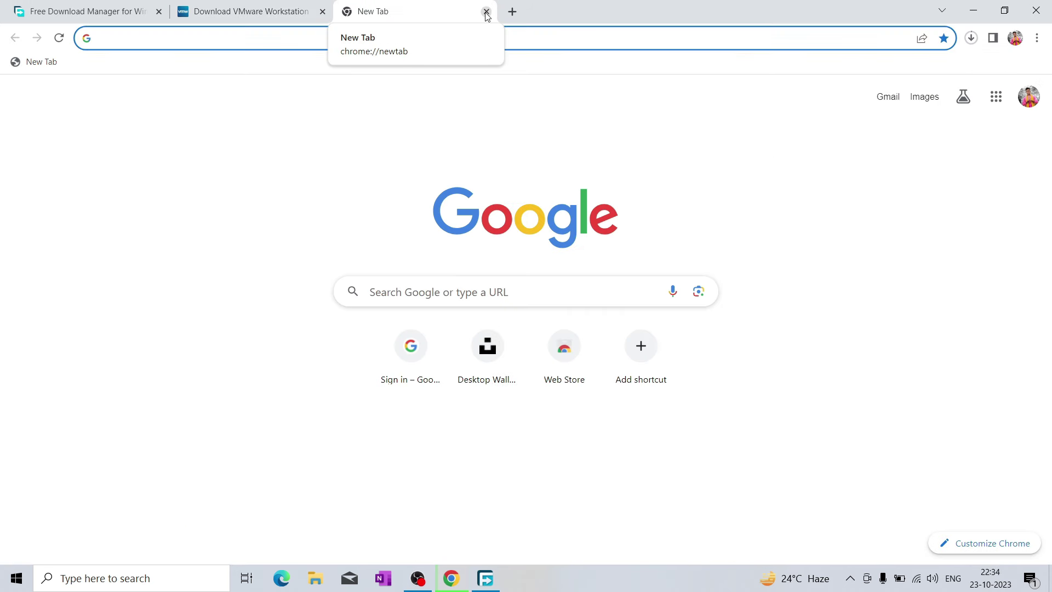
Search for "kali linux" in the new tab and open the official kali.org site
{"action": "left_click", "coordinate": [404, 46]}
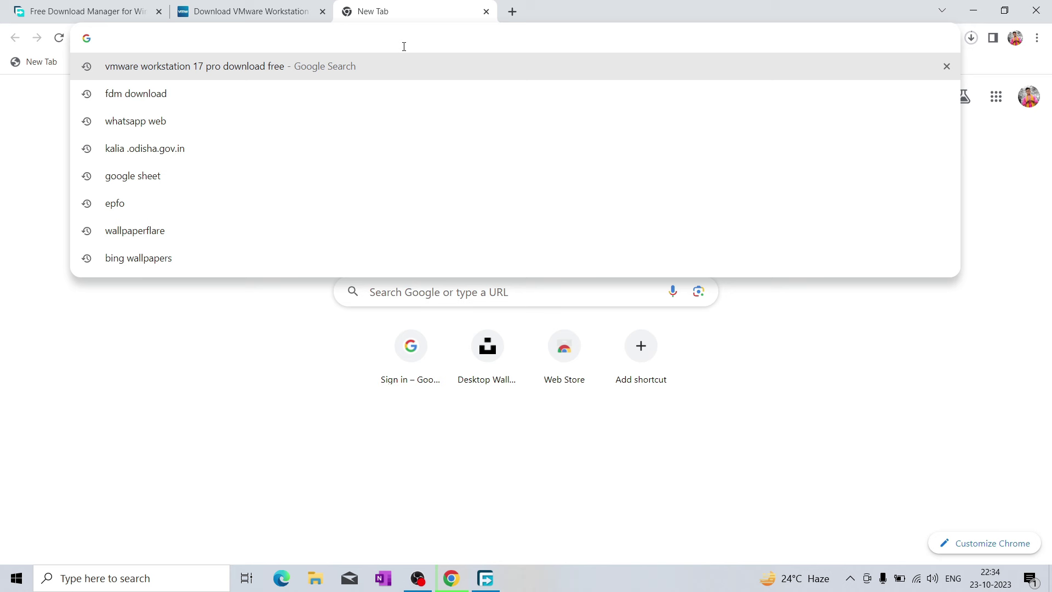
{"action": "type", "text": "k"}
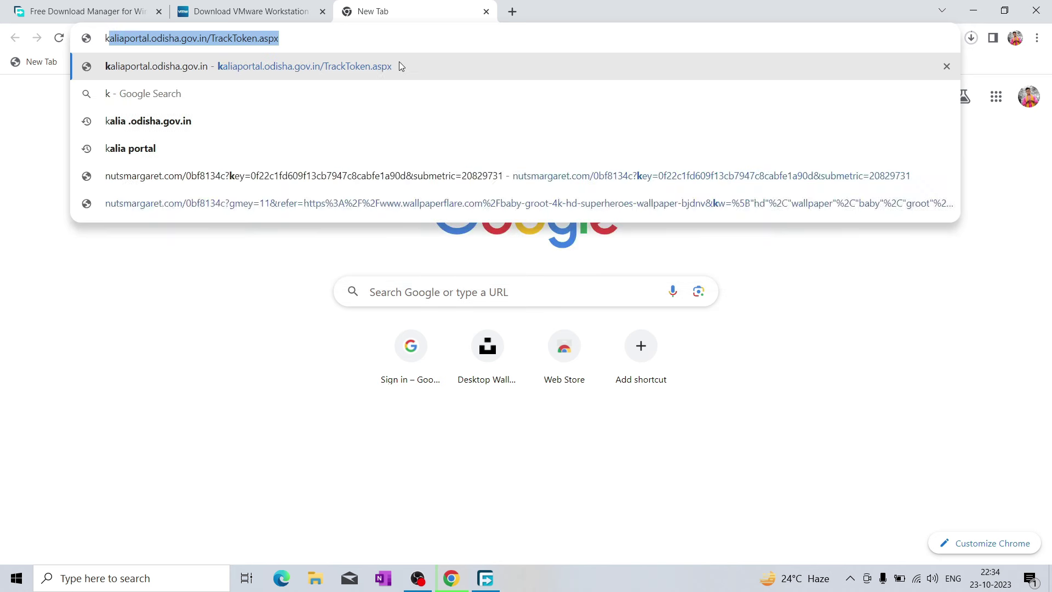
{"action": "type", "text": "ali linux"}
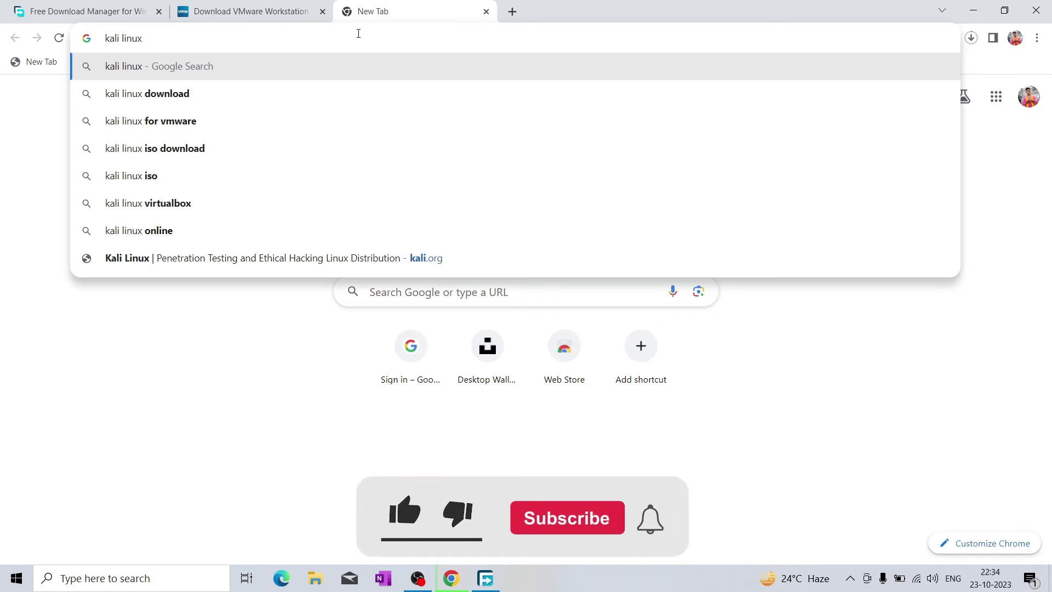
{"action": "key", "text": "Return"}
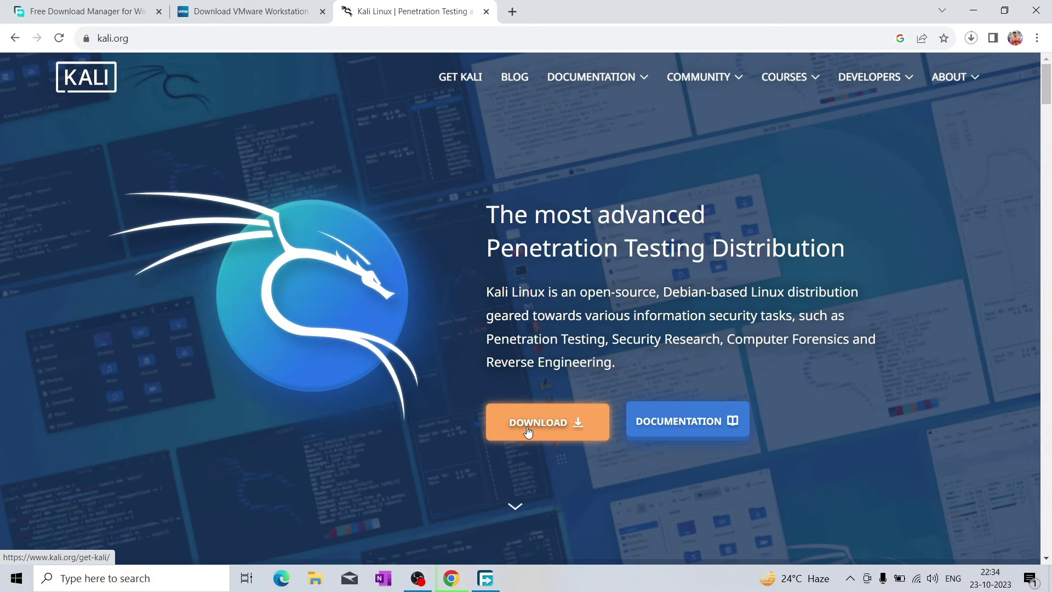
Go to Kali's pre-built virtual machine downloads and start downloading the recommended 64-bit VMware image
{"action": "left_click", "coordinate": [527, 432]}
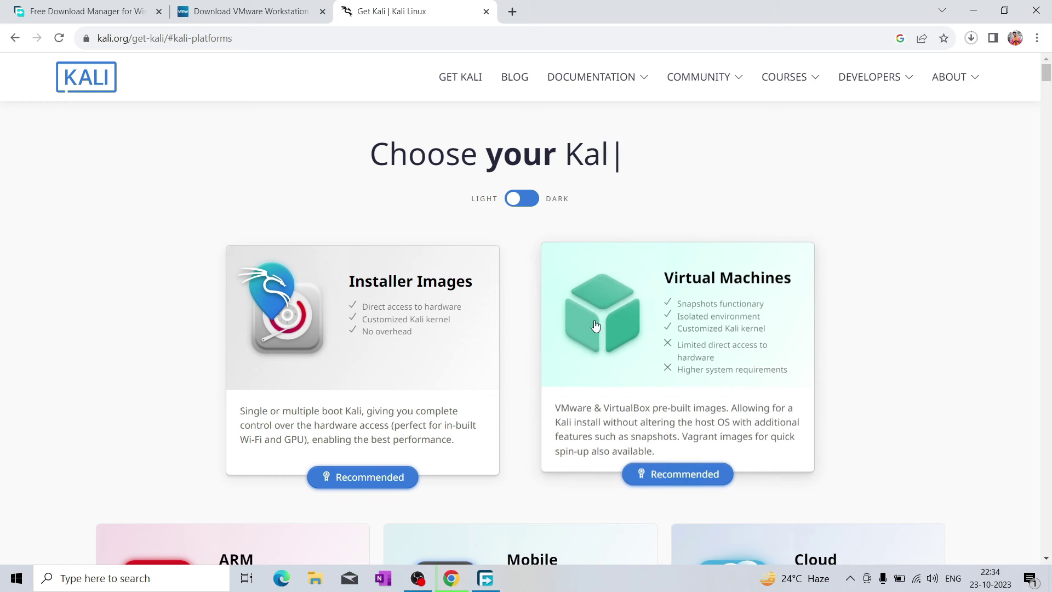
{"action": "left_click", "coordinate": [548, 378]}
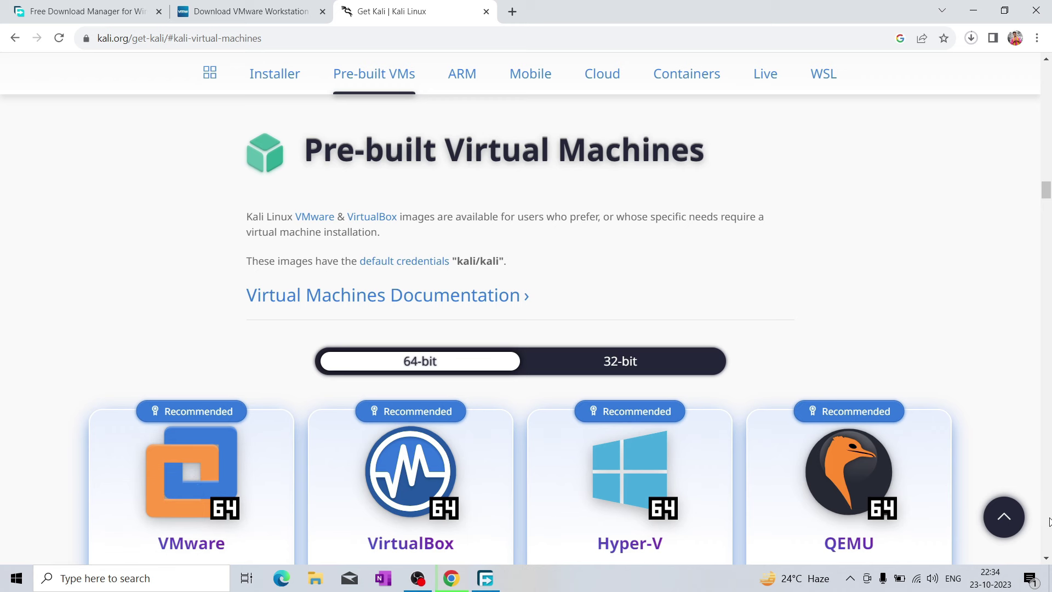
{"action": "left_click", "coordinate": [1047, 558]}
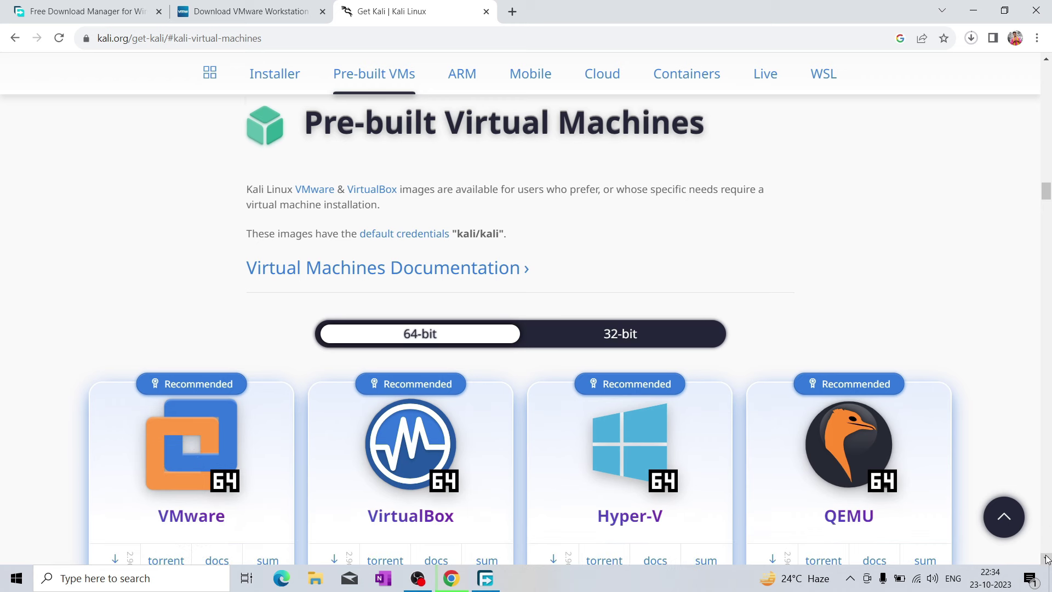
{"action": "left_click", "coordinate": [1047, 558]}
{"action": "left_click", "coordinate": [1047, 558]}
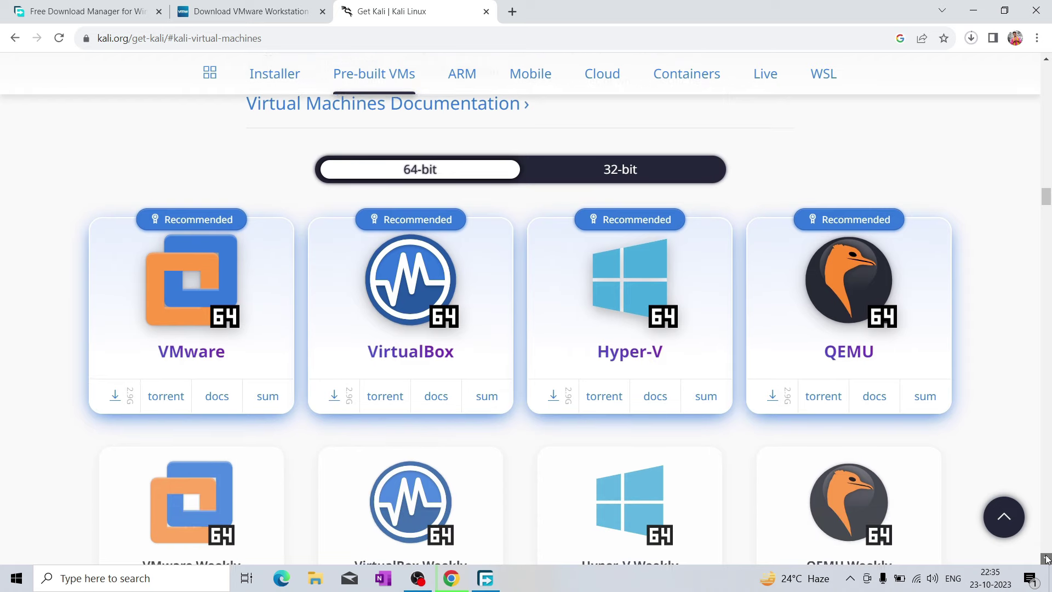
{"action": "left_click", "coordinate": [1047, 558]}
{"action": "left_click", "coordinate": [116, 323]}
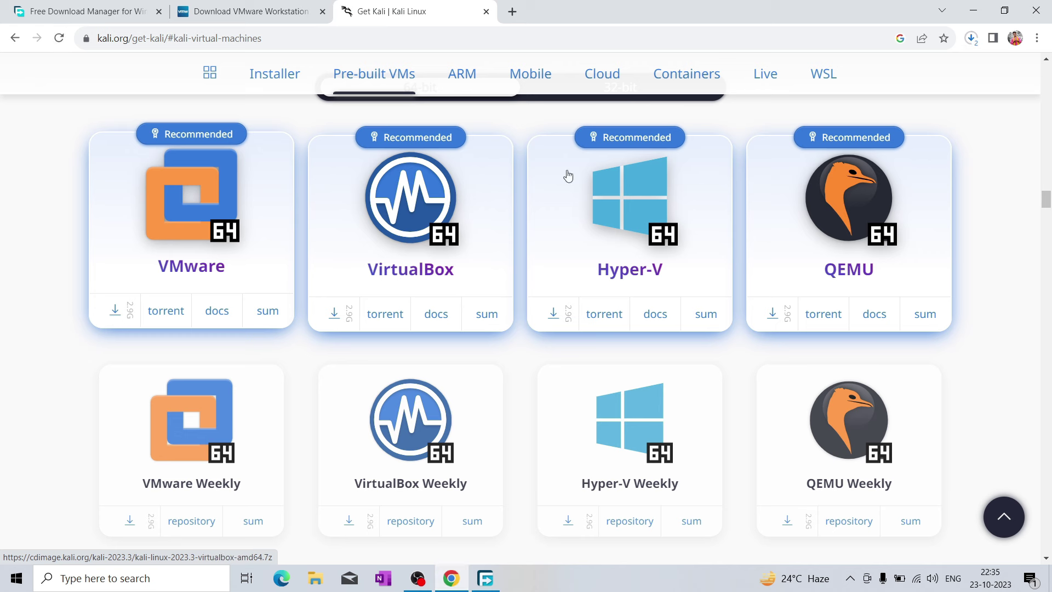
Pause the kali-linux-2023.3-vmware-amd64.7z download and copy the link address of the recommended VMware image's torrent
{"action": "left_click", "coordinate": [973, 38]}
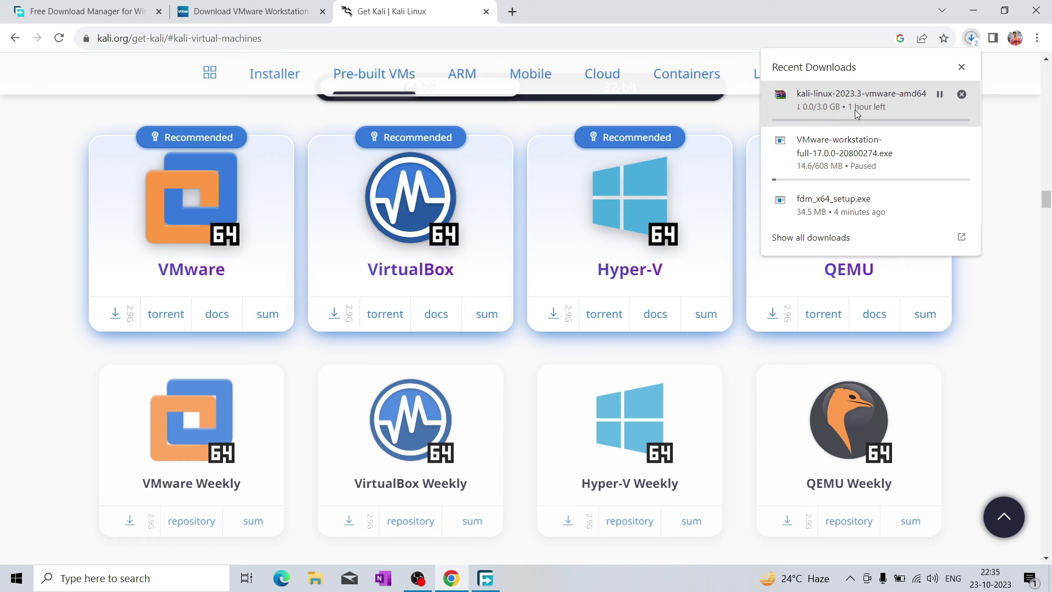
{"action": "left_click", "coordinate": [940, 94]}
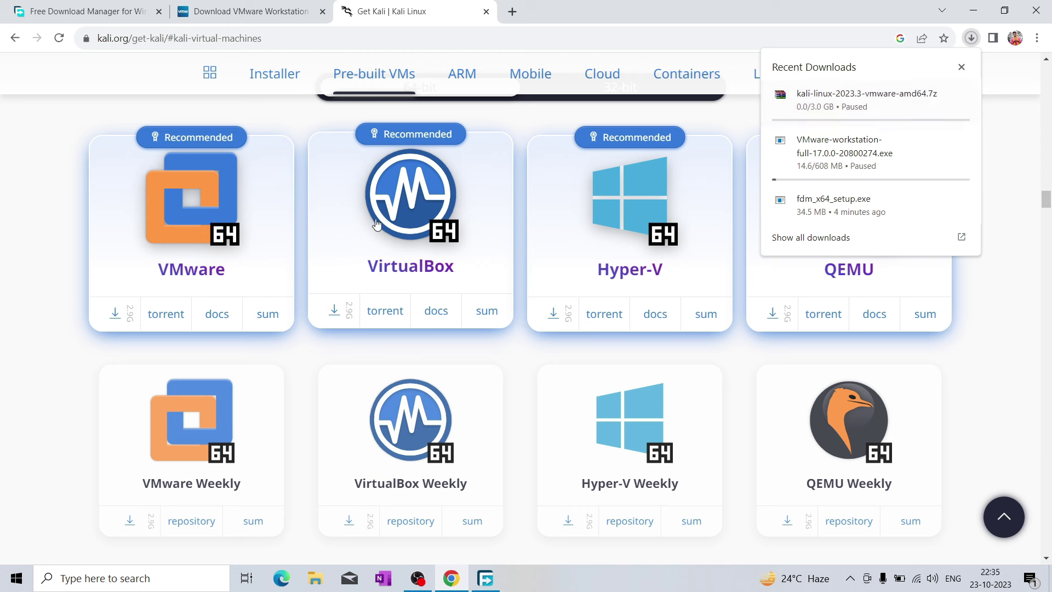
{"action": "right_click", "coordinate": [165, 317]}
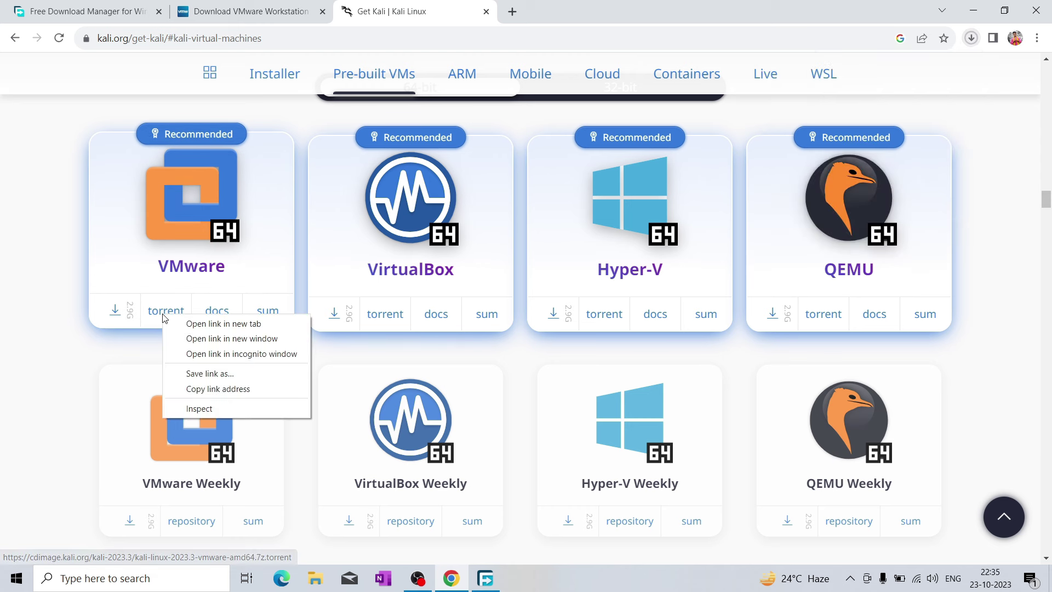
{"action": "left_click", "coordinate": [195, 389]}
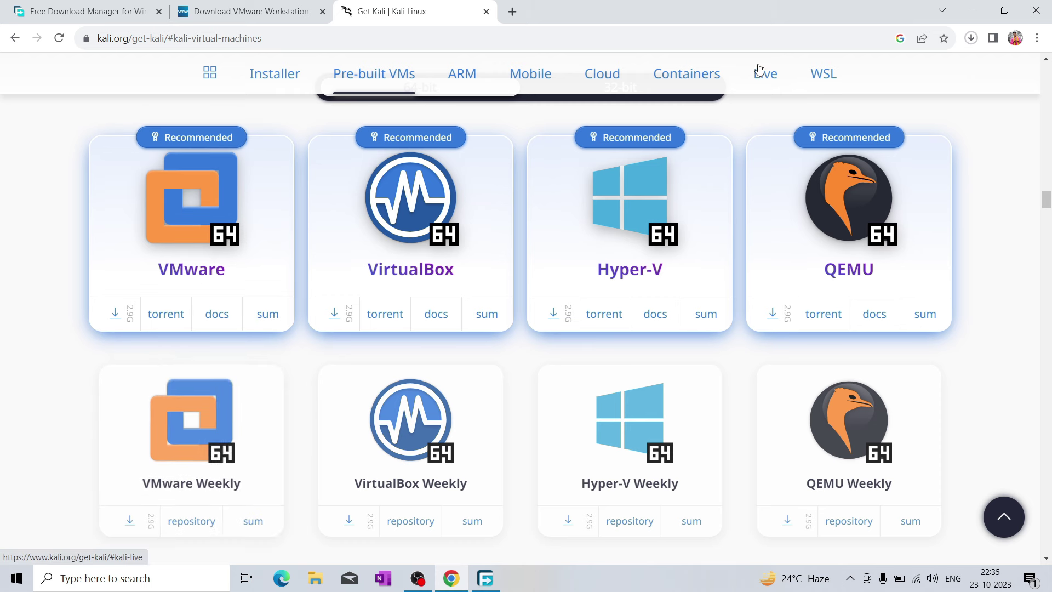
Add the copied Kali VMware torrent link in Free Download Manager, accept the certificate risk and start the download to C:\Users\USER\Downloads
{"action": "left_click", "coordinate": [969, 10]}
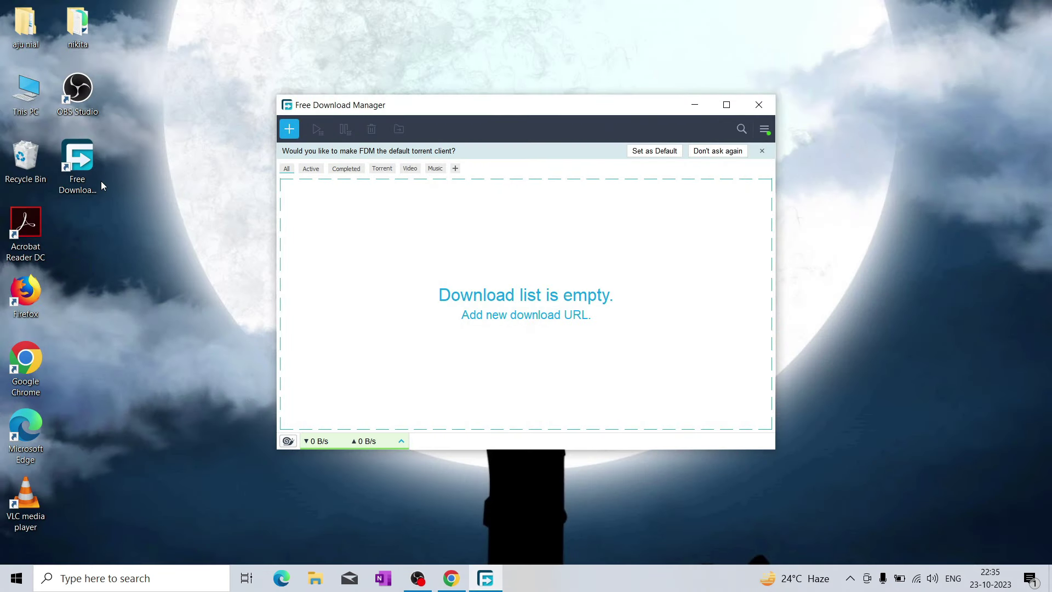
{"action": "left_click", "coordinate": [291, 130]}
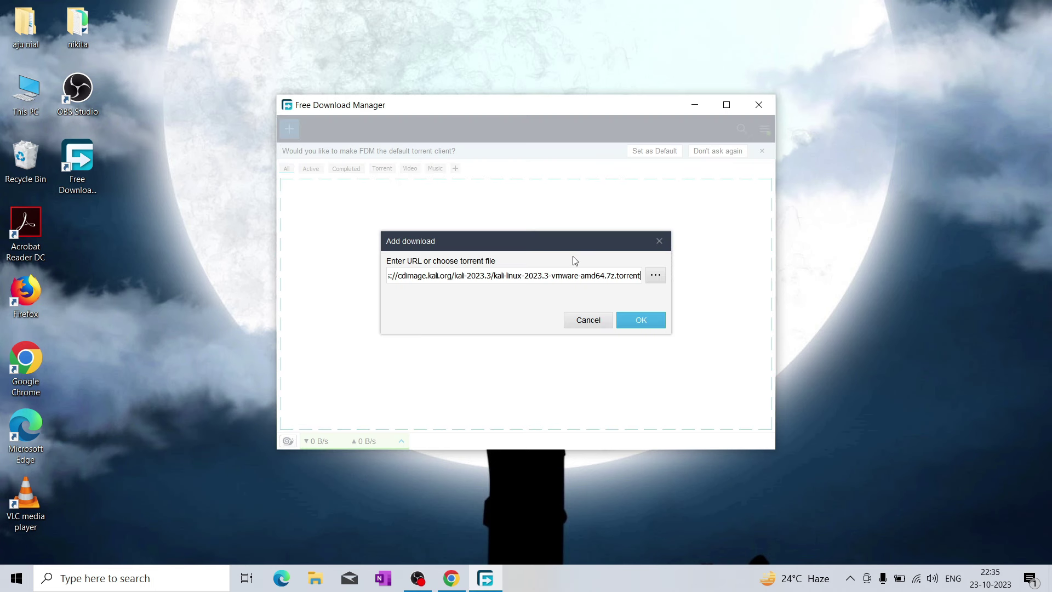
{"action": "key", "text": "ctrl+a"}
{"action": "key", "text": "BackSpace"}
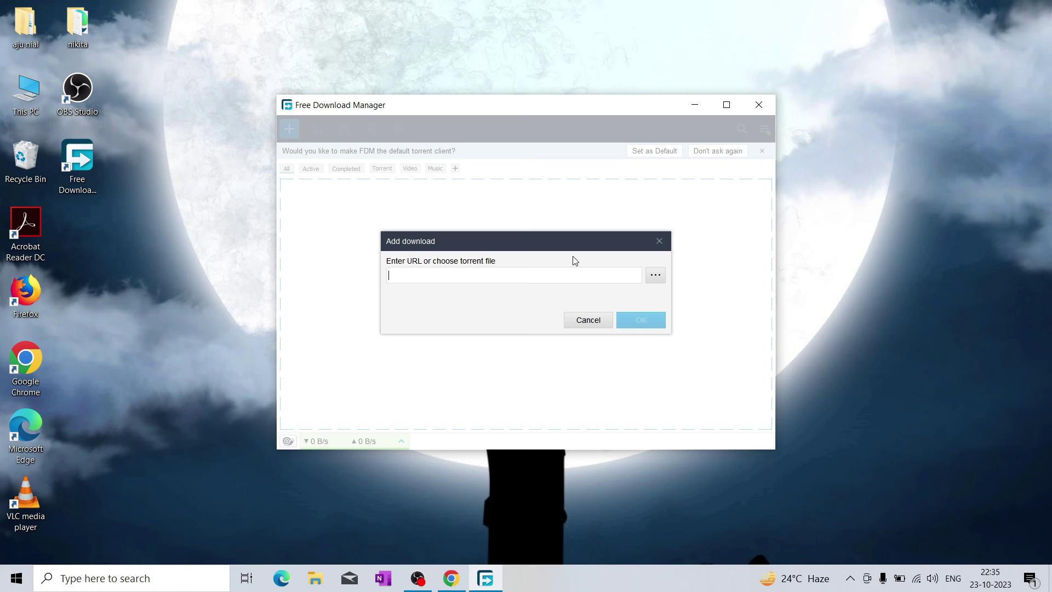
{"action": "key", "text": "ctrl+v"}
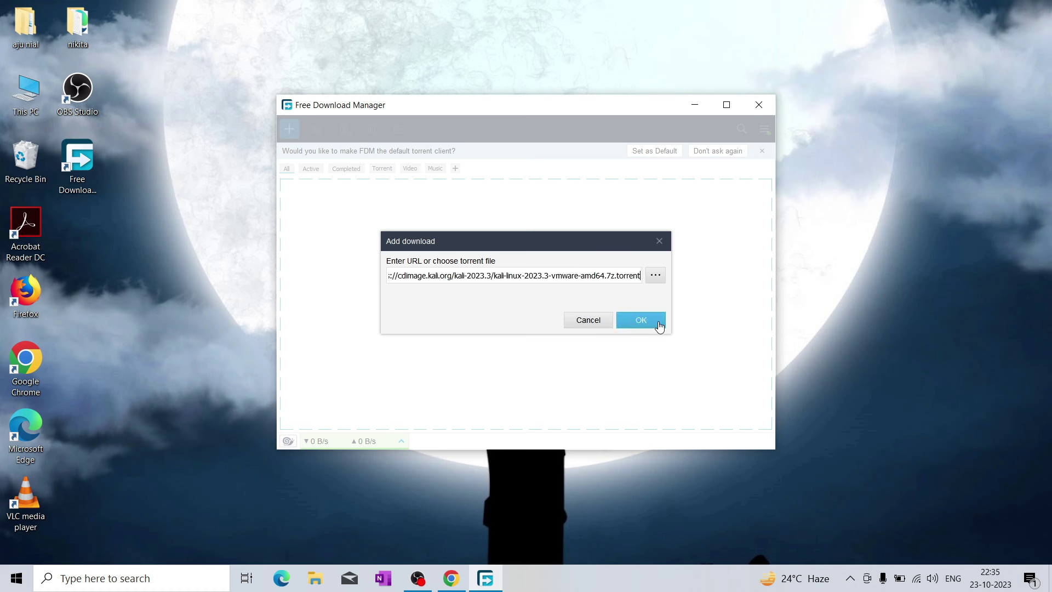
{"action": "left_click", "coordinate": [631, 318]}
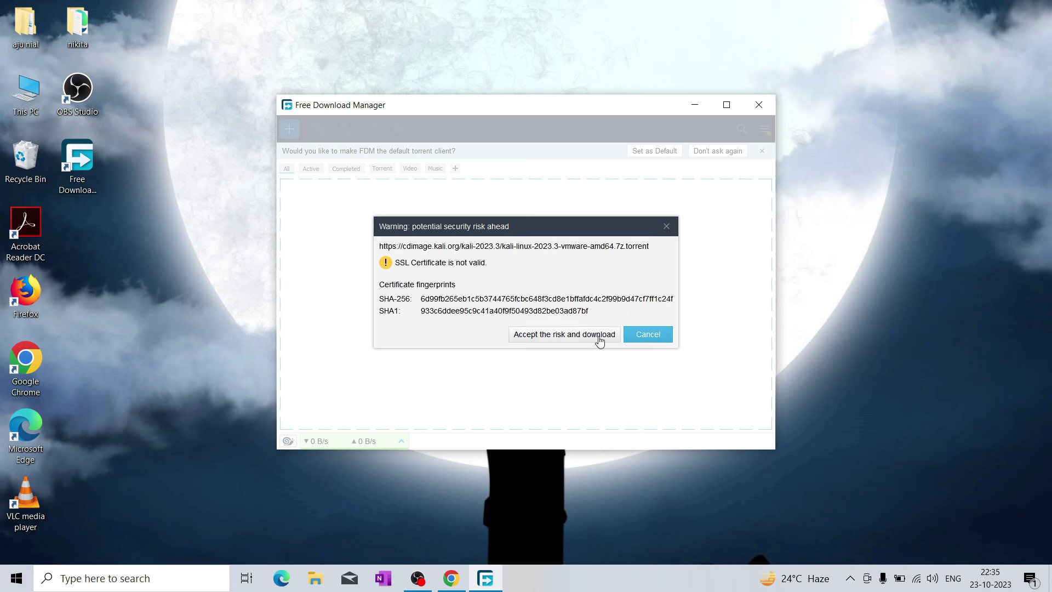
{"action": "left_click", "coordinate": [601, 337]}
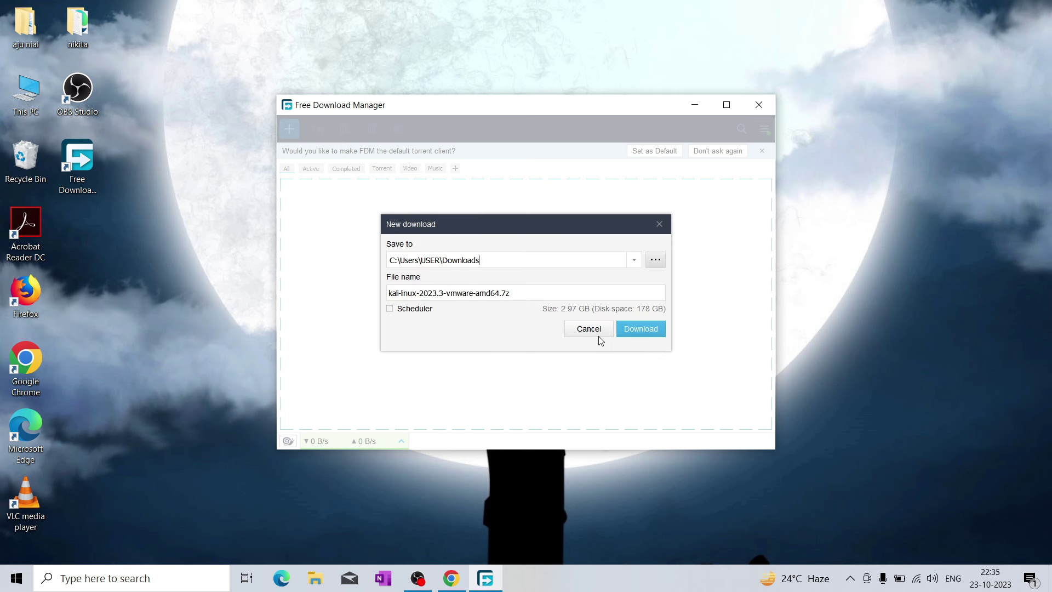
{"action": "left_click", "coordinate": [639, 333]}
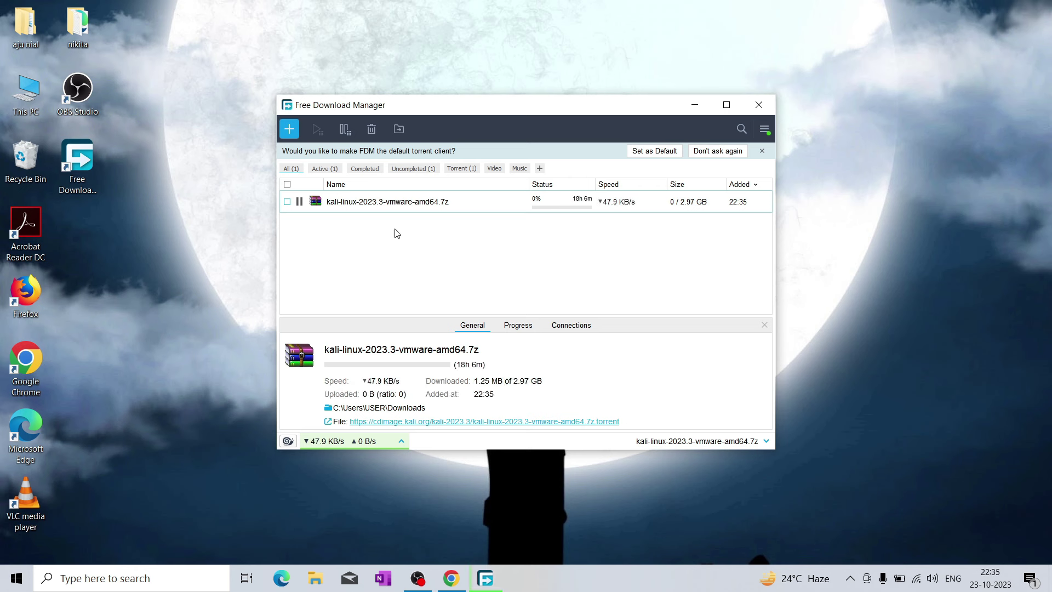
Pause the kali-linux-2023.3-vmware-amd64.7z download and close Free Download Manager
{"action": "left_click", "coordinate": [300, 201]}
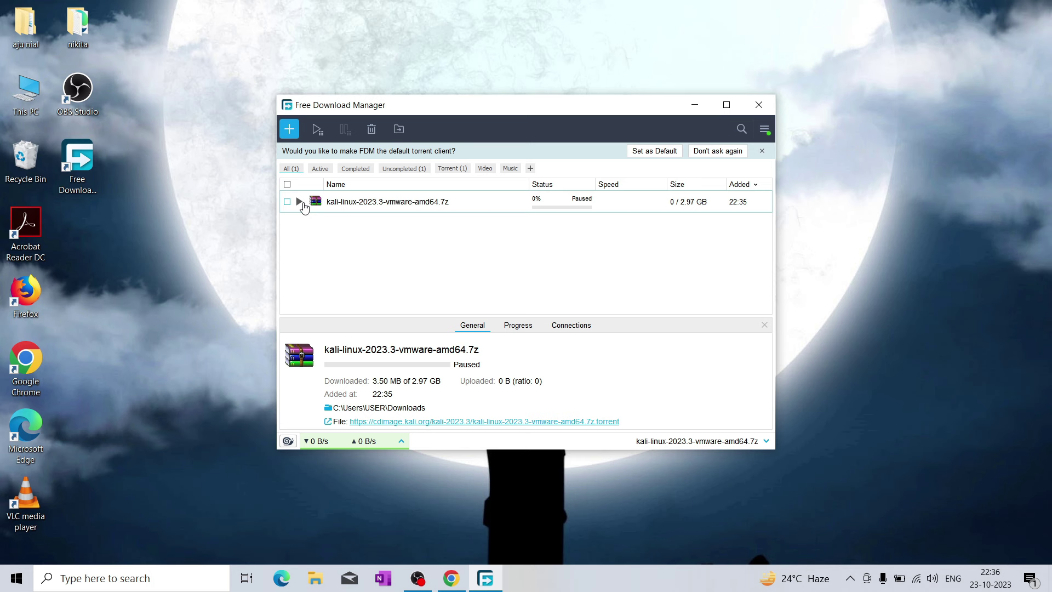
{"action": "left_click", "coordinate": [749, 111]}
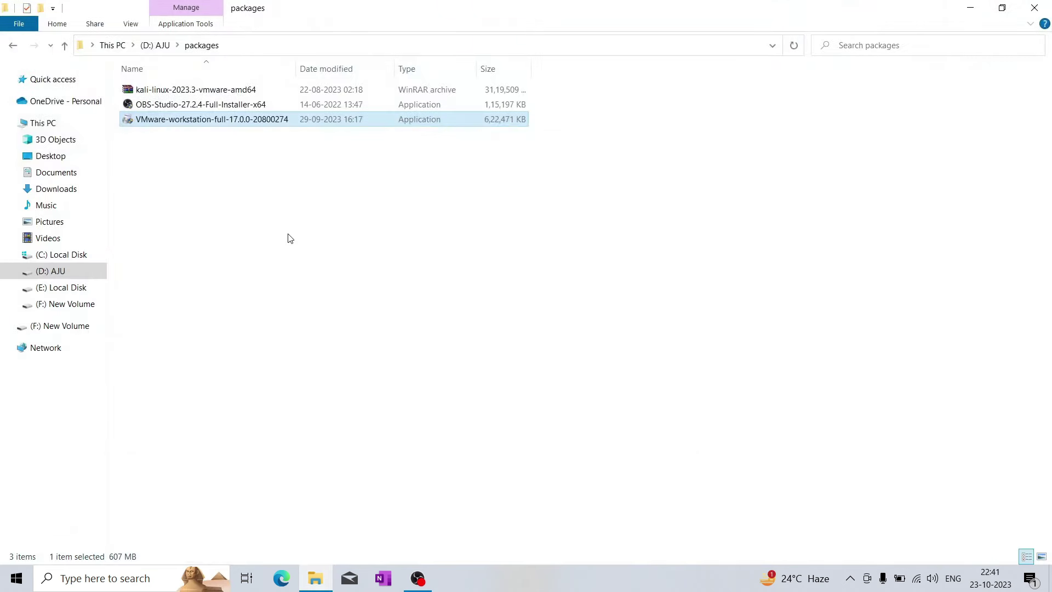
Run the VMware-workstation-full-17.0.0-20800274 installer as administrator and accept the license agreement in its setup wizard
{"action": "mouse_move", "coordinate": [223, 121]}
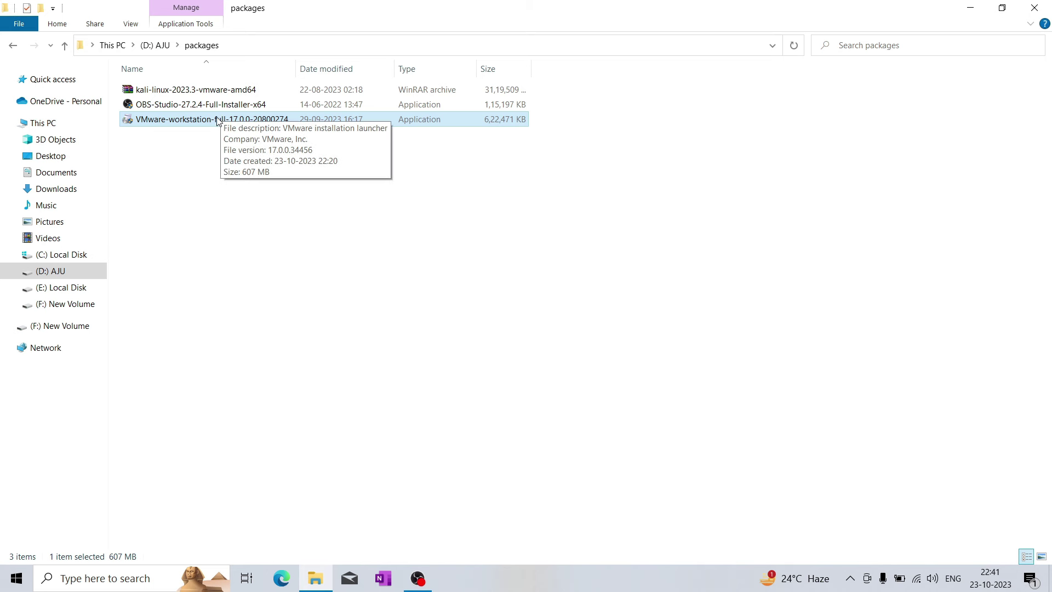
{"action": "right_click", "coordinate": [215, 121]}
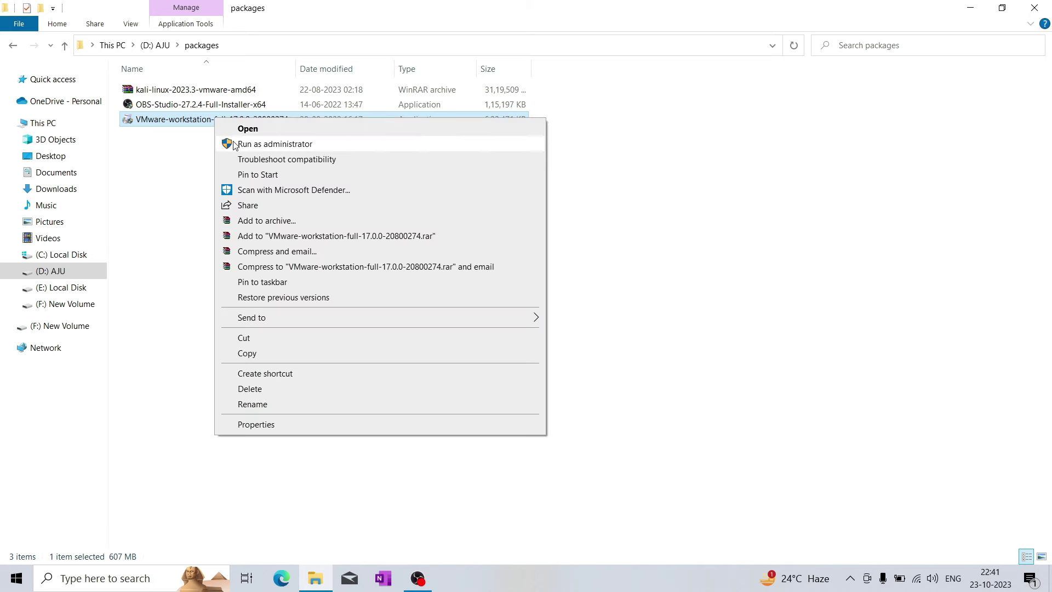
{"action": "left_click", "coordinate": [236, 144]}
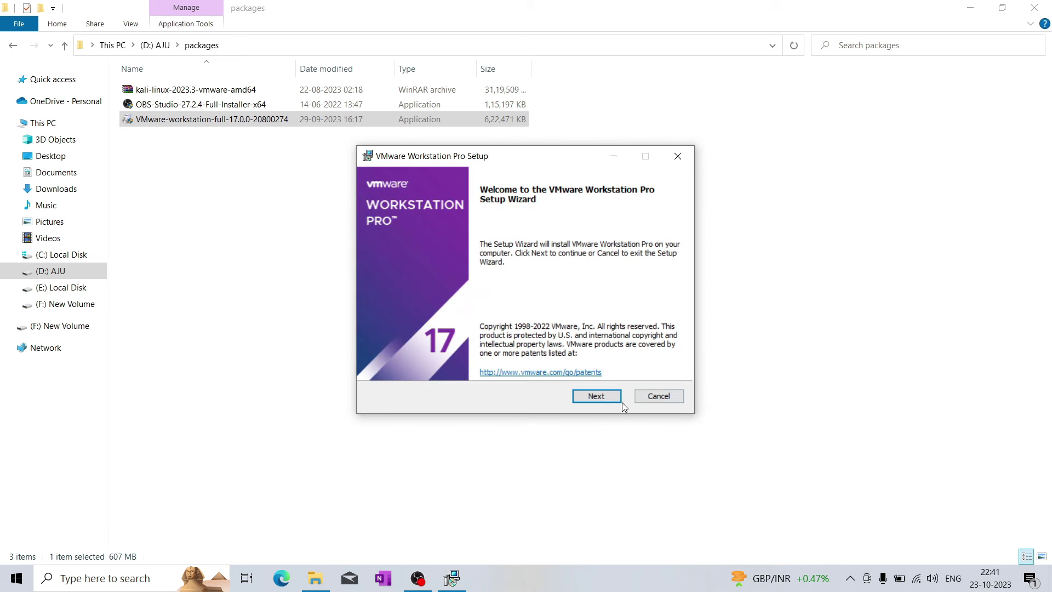
{"action": "left_click", "coordinate": [613, 398]}
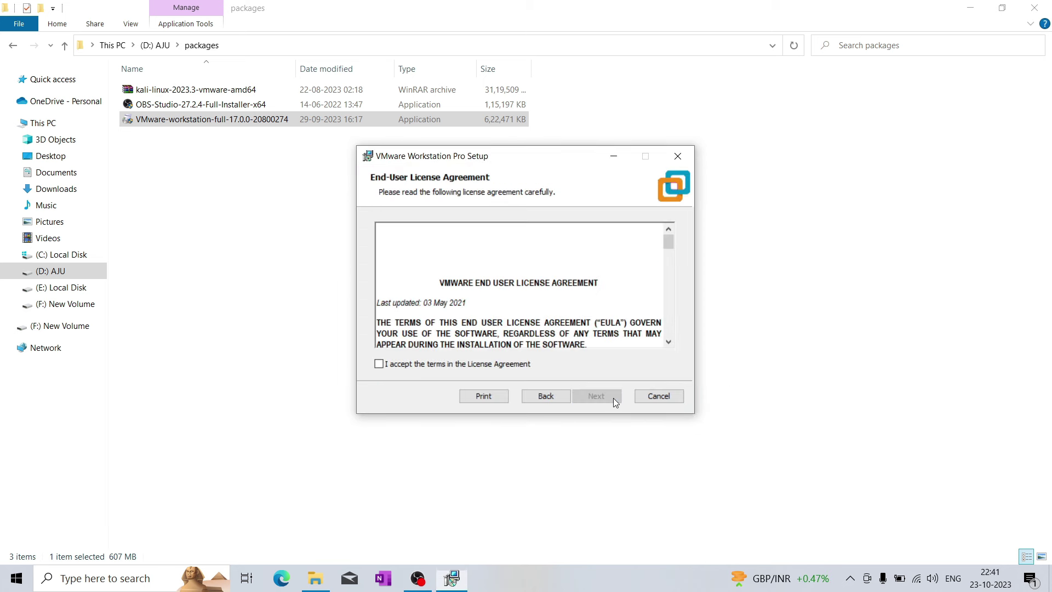
{"action": "left_click", "coordinate": [512, 369]}
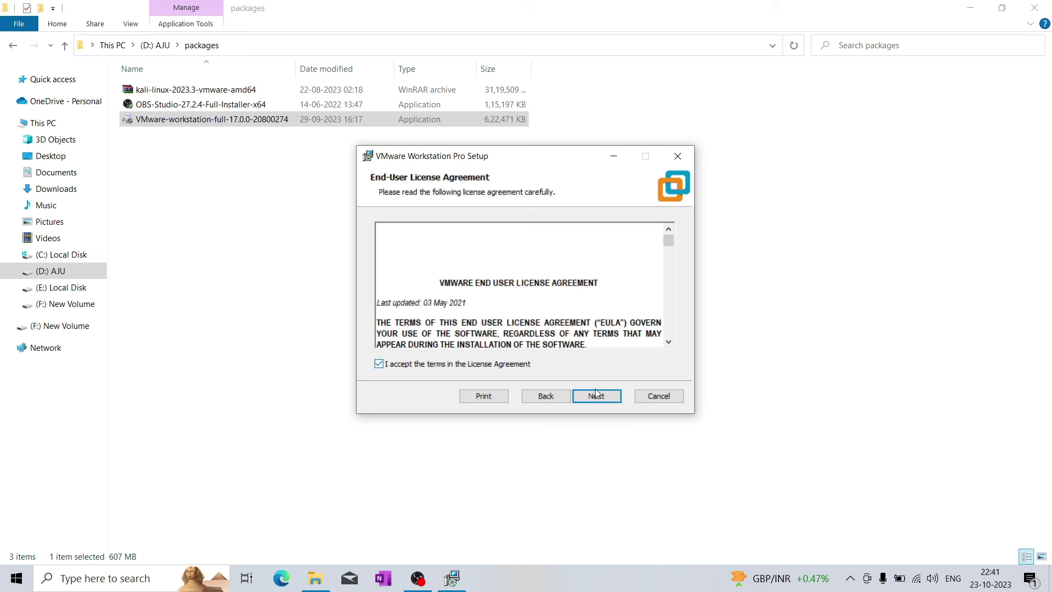
{"action": "left_click", "coordinate": [598, 397]}
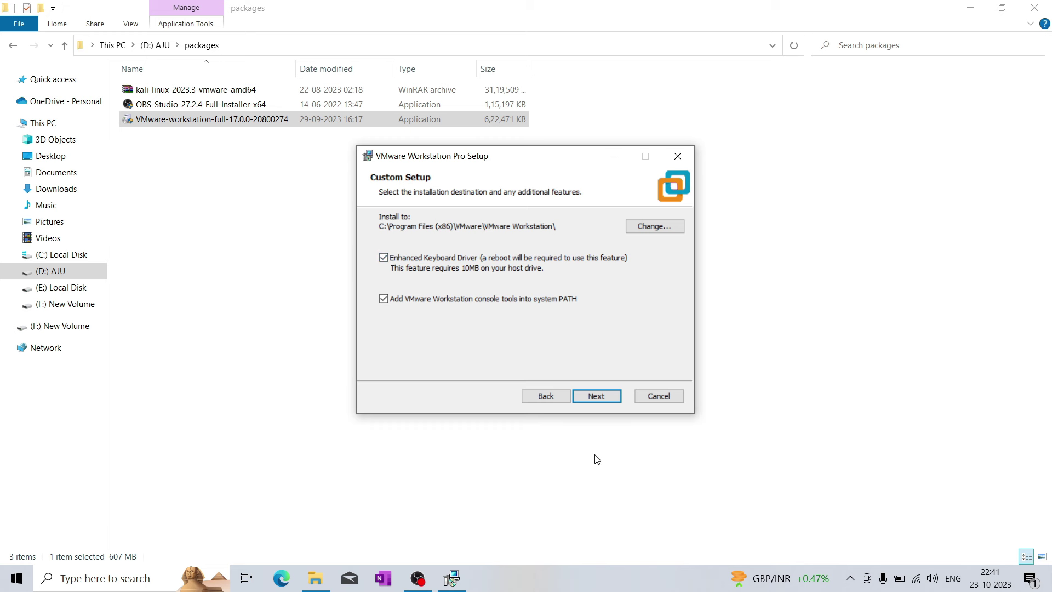
Keep the default destination, user experience and shortcut options in the setup wizard and start installing VMware Workstation Pro
{"action": "left_click", "coordinate": [606, 399]}
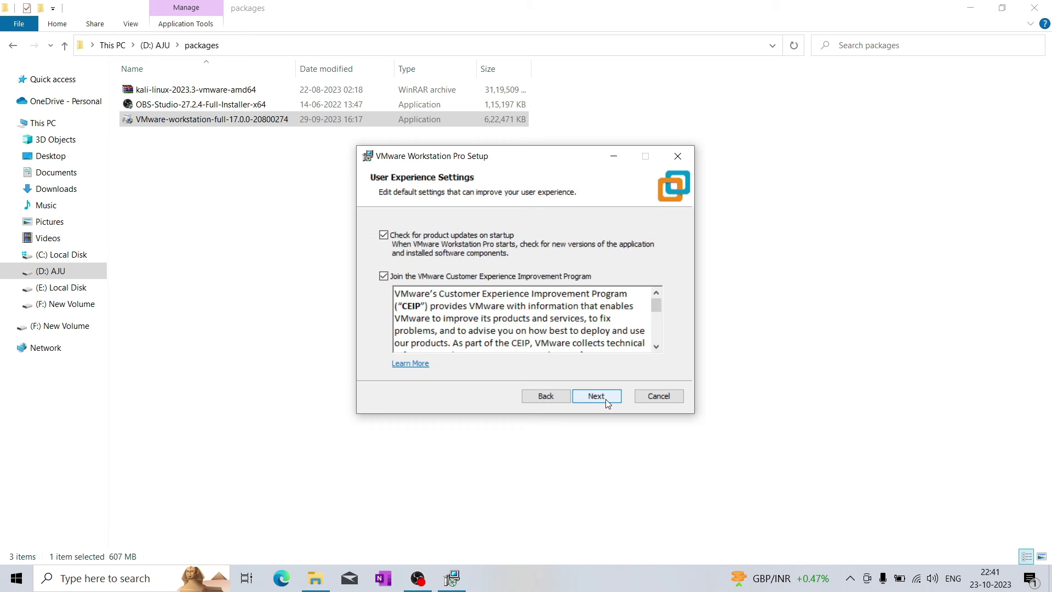
{"action": "left_click", "coordinate": [606, 399]}
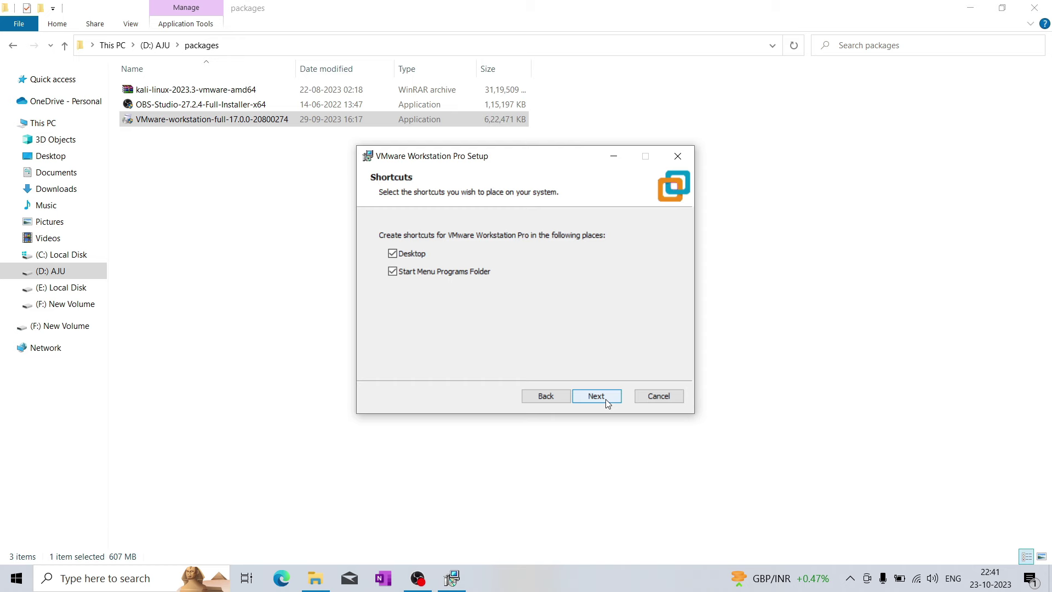
{"action": "left_click", "coordinate": [606, 399]}
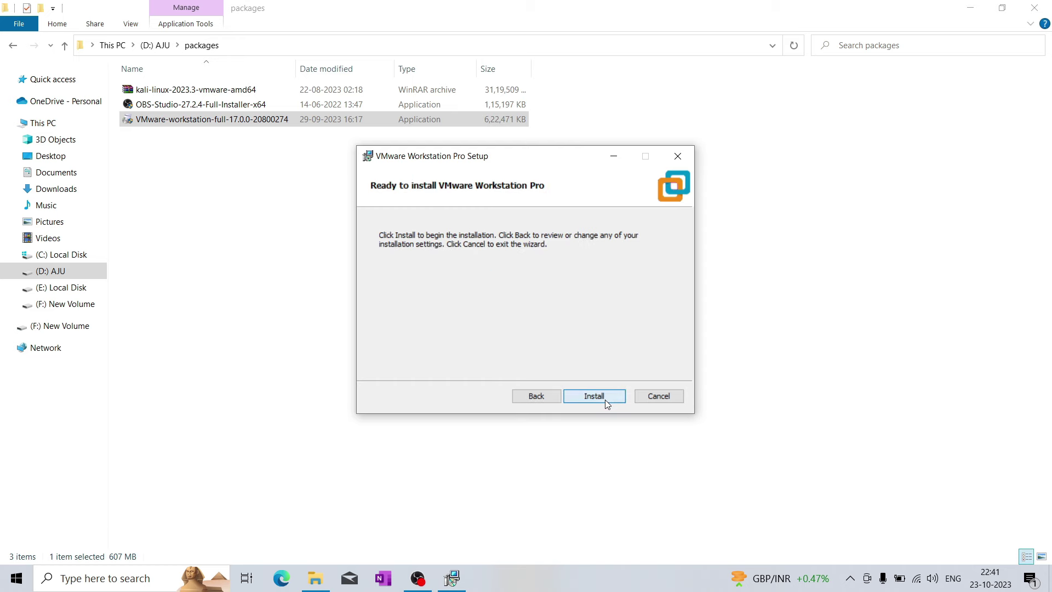
{"action": "left_click", "coordinate": [605, 399]}
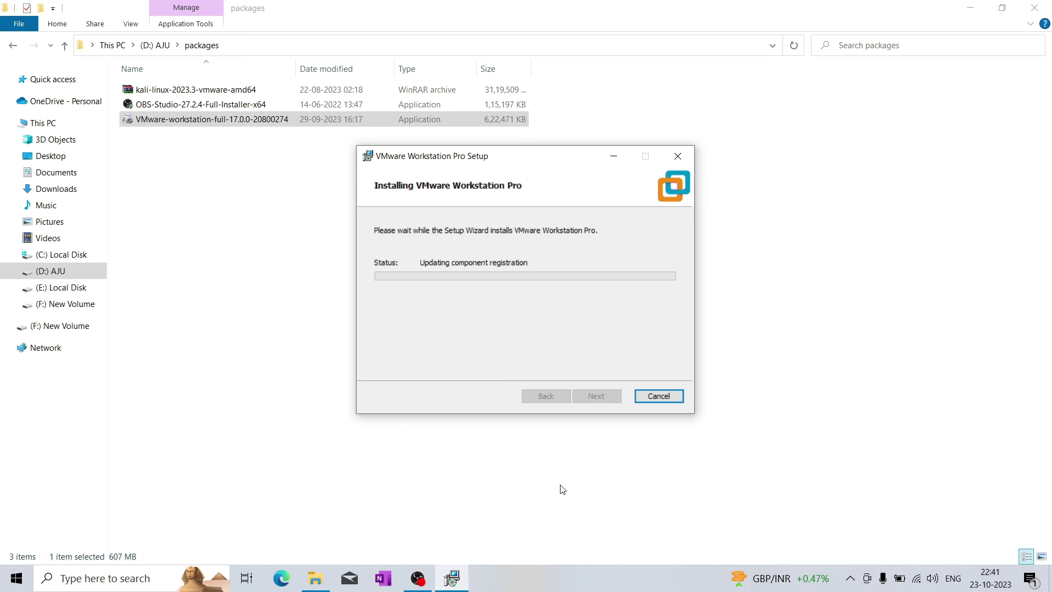
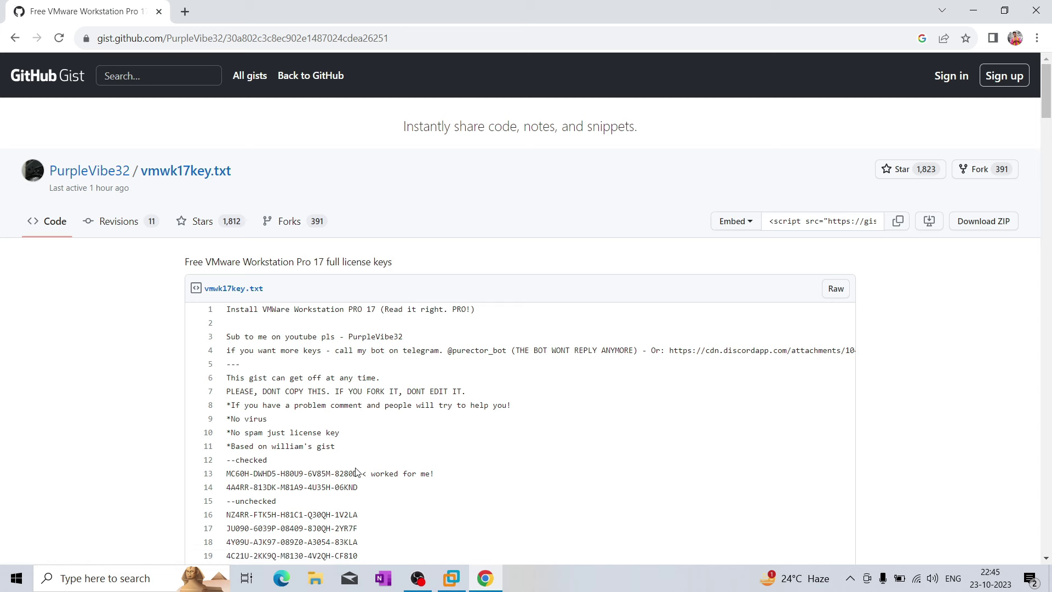
Copy a license key from the vmwk17key.txt page, enter it in VMware Workstation 17's license key field and finish the welcome dialog
{"action": "triple_click", "coordinate": [356, 515]}
{"action": "key", "text": "ctrl+c"}
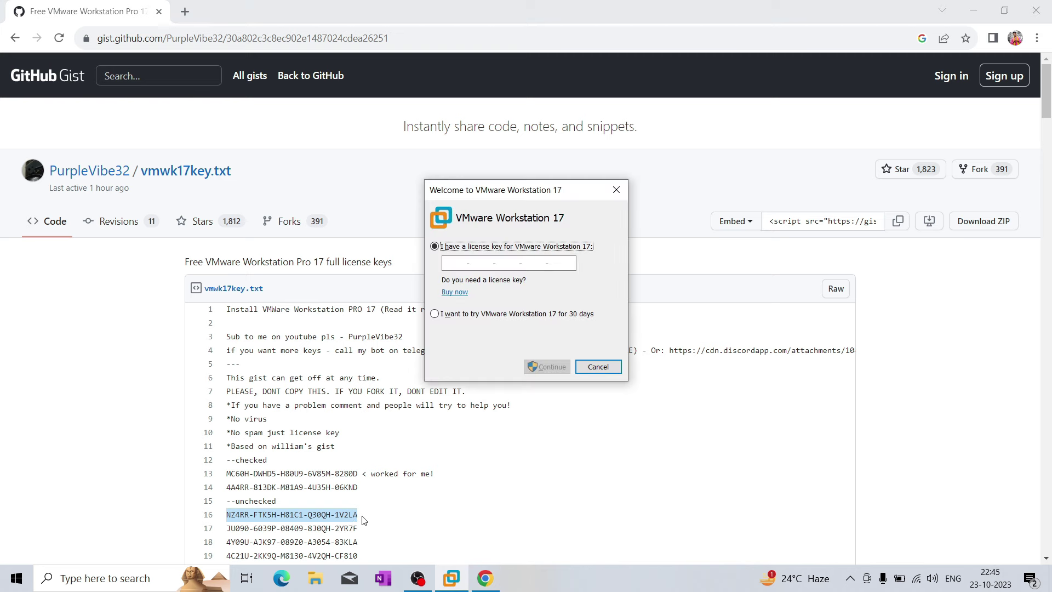
{"action": "left_click", "coordinate": [493, 264]}
{"action": "key", "text": "ctrl+v"}
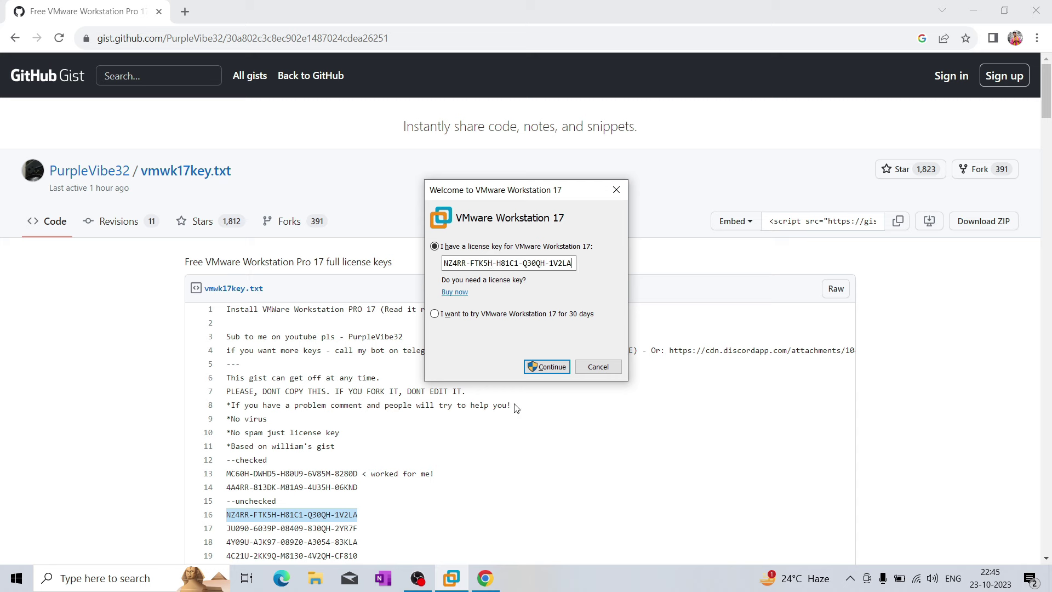
{"action": "left_click", "coordinate": [547, 367]}
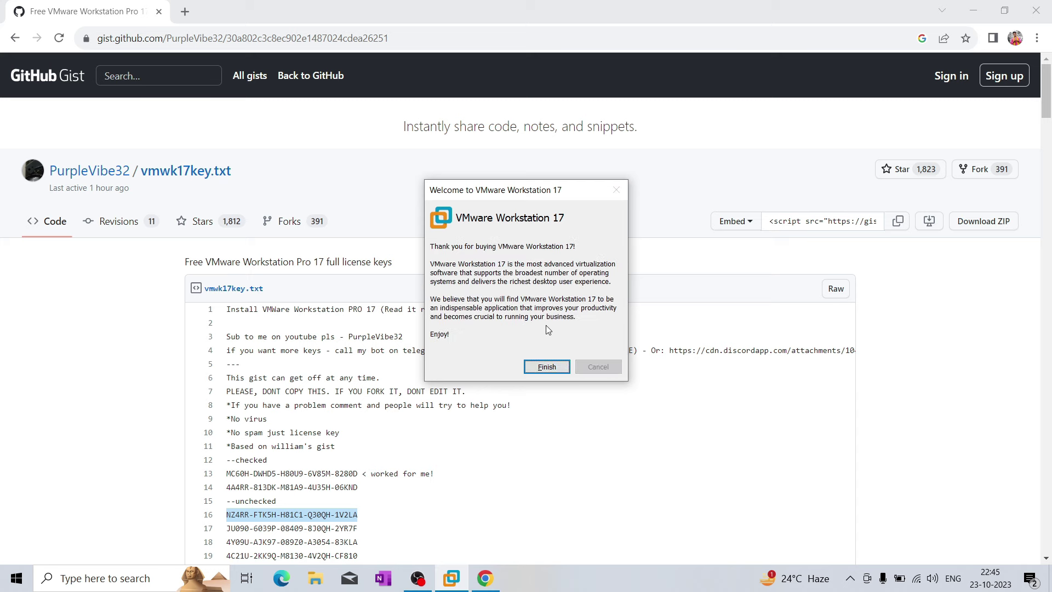
{"action": "left_click", "coordinate": [555, 367]}
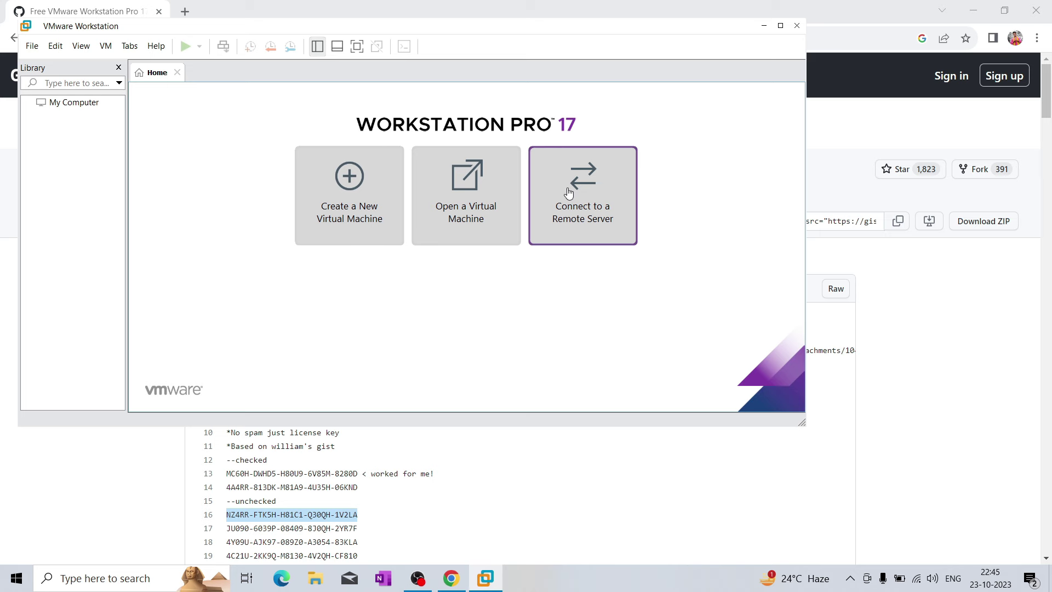
Close VMware Workstation and, in File Explorer, extract the kali-linux-2023.3-vmware-amd64 archive directly into the packages folder on drive D
{"action": "left_click", "coordinate": [795, 27]}
{"action": "left_click", "coordinate": [975, 11]}
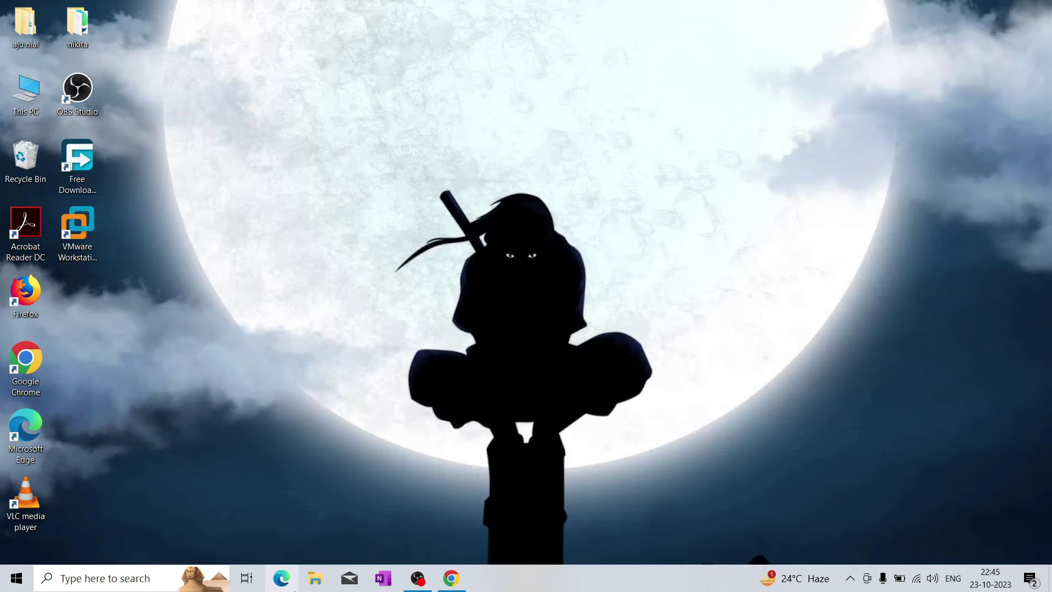
{"action": "left_click", "coordinate": [306, 587]}
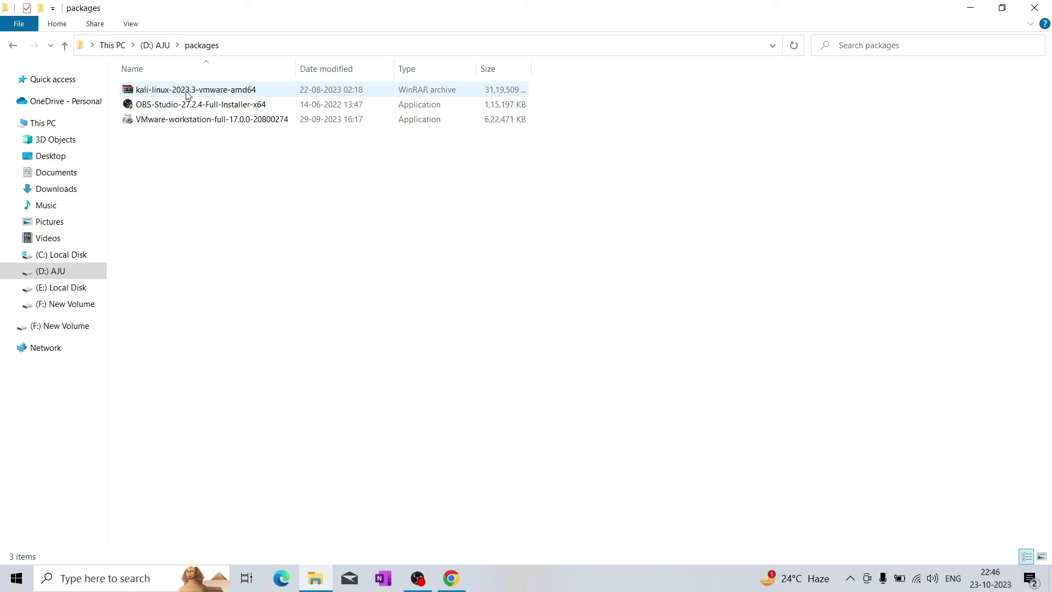
{"action": "right_click", "coordinate": [188, 92]}
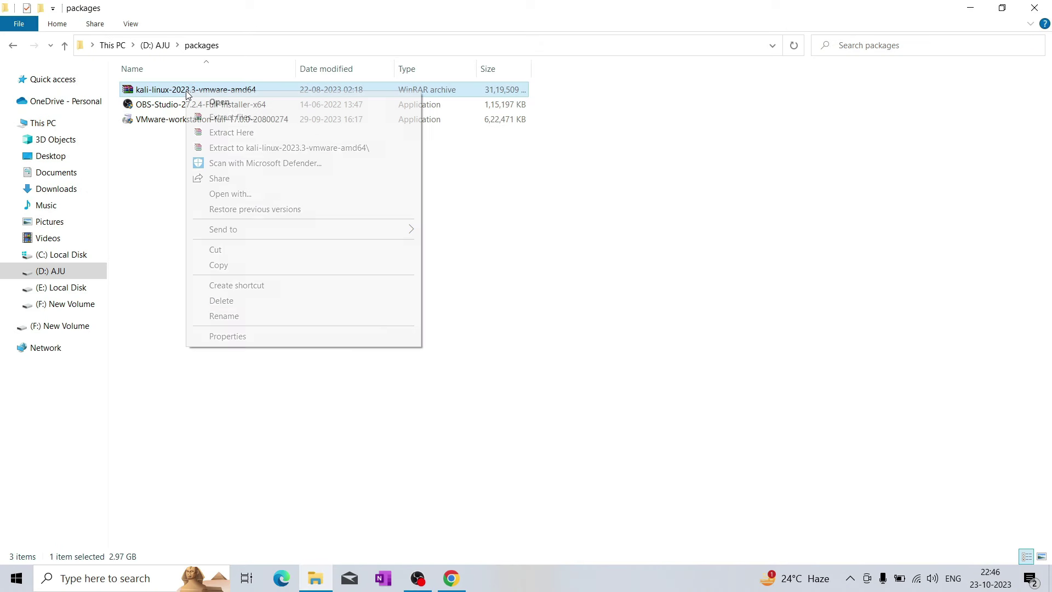
{"action": "left_click", "coordinate": [217, 132]}
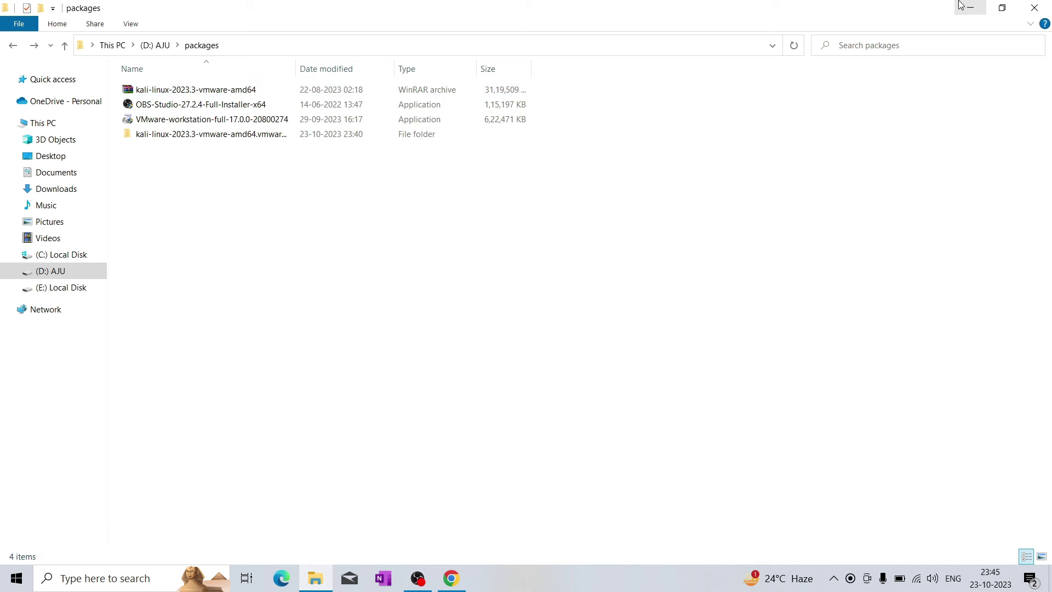
Minimize File Explorer, launch VMware Workstation Pro from the desktop and maximize its window
{"action": "left_click", "coordinate": [966, 7]}
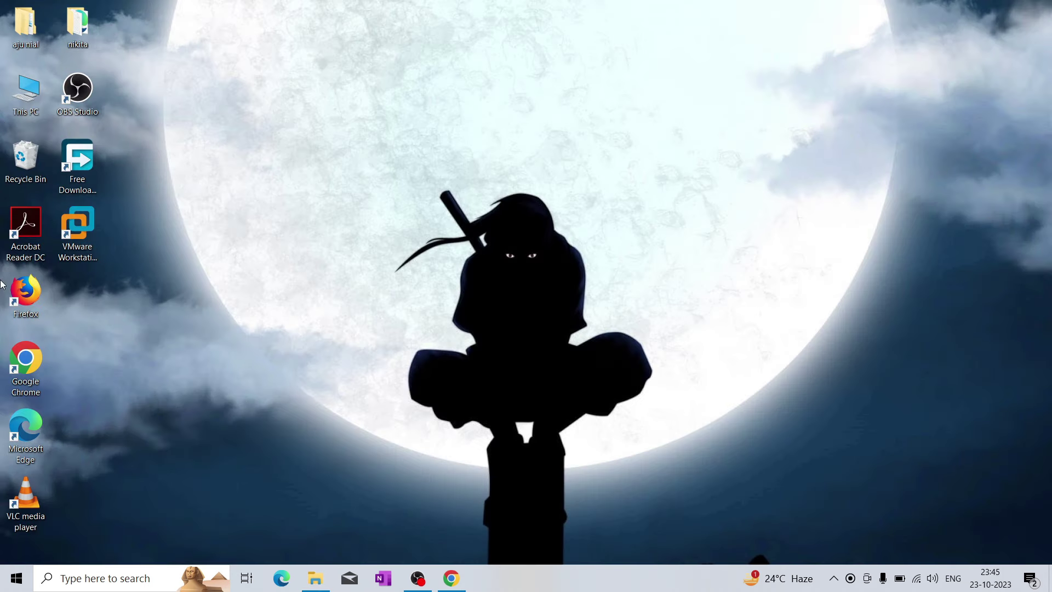
{"action": "left_click", "coordinate": [80, 238]}
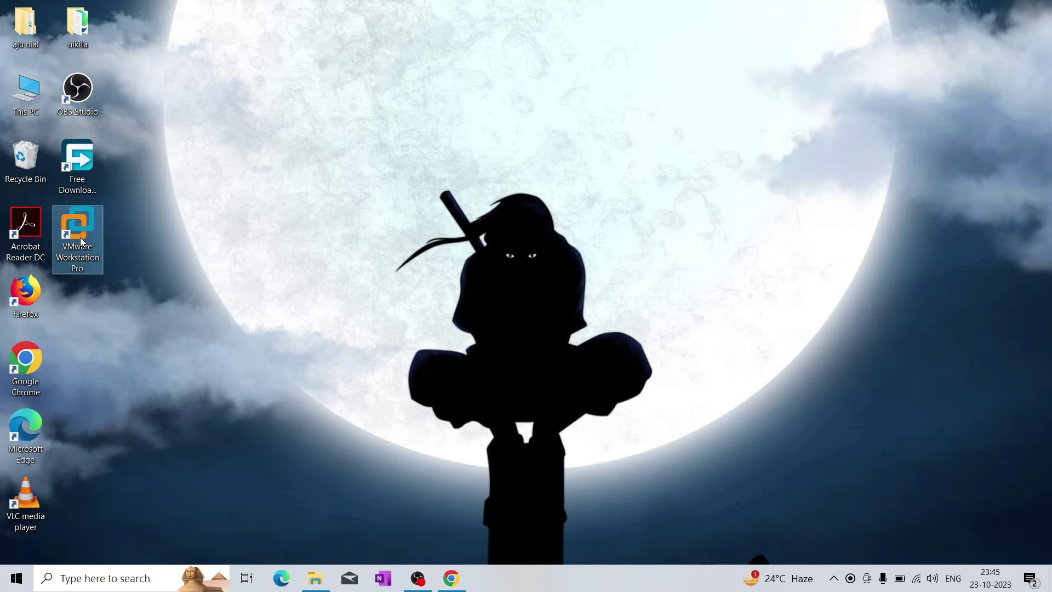
{"action": "double_click", "coordinate": [80, 237]}
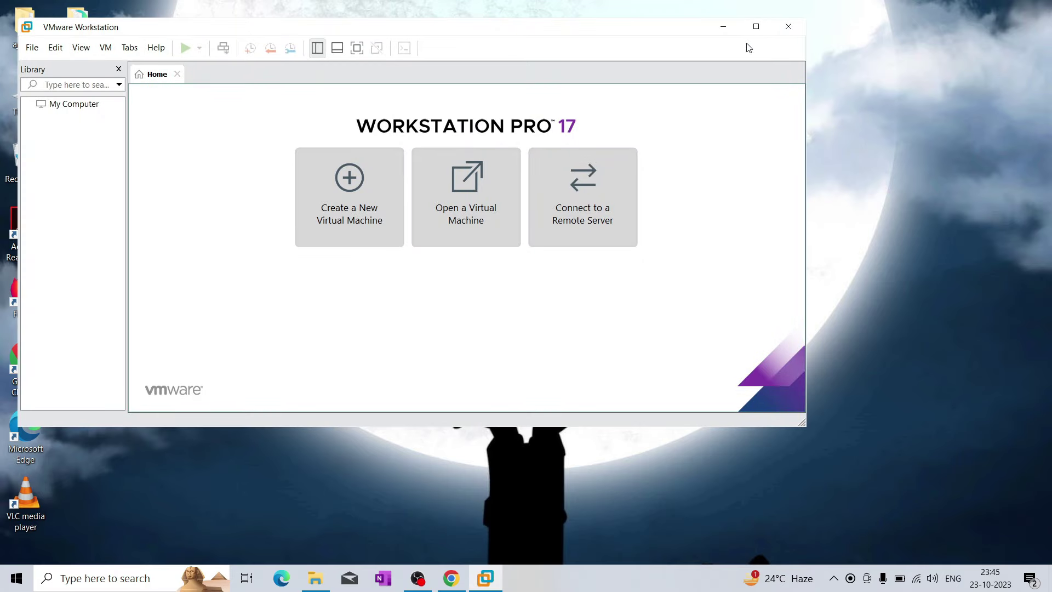
{"action": "left_click", "coordinate": [758, 26]}
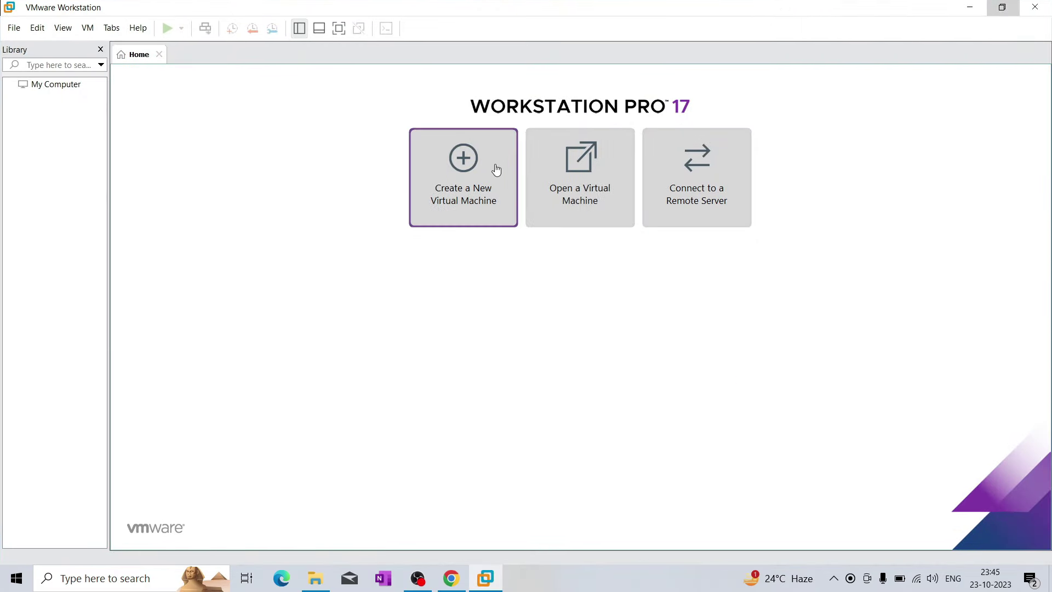
Open the kali-linux-2023.3-vmware-amd64 virtual machine from its extracted folder inside packages on drive D
{"action": "left_click", "coordinate": [558, 178]}
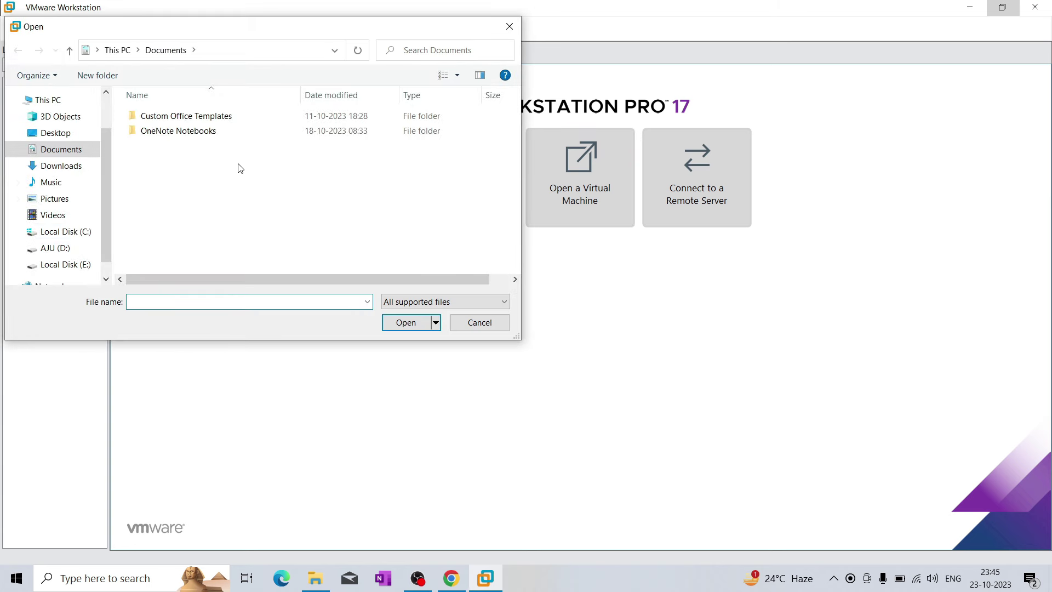
{"action": "left_click", "coordinate": [75, 246]}
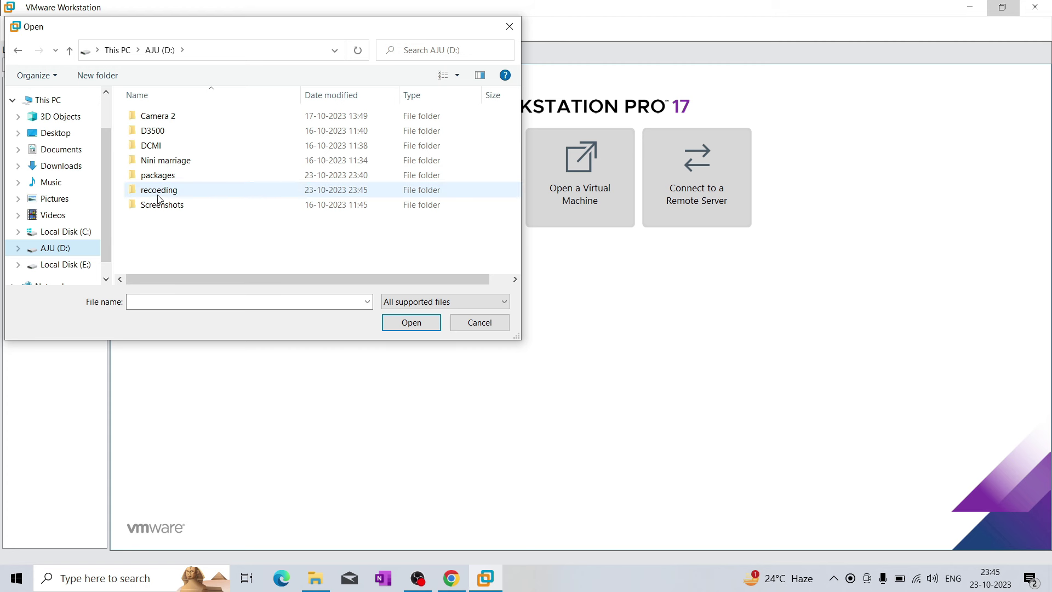
{"action": "double_click", "coordinate": [163, 175]}
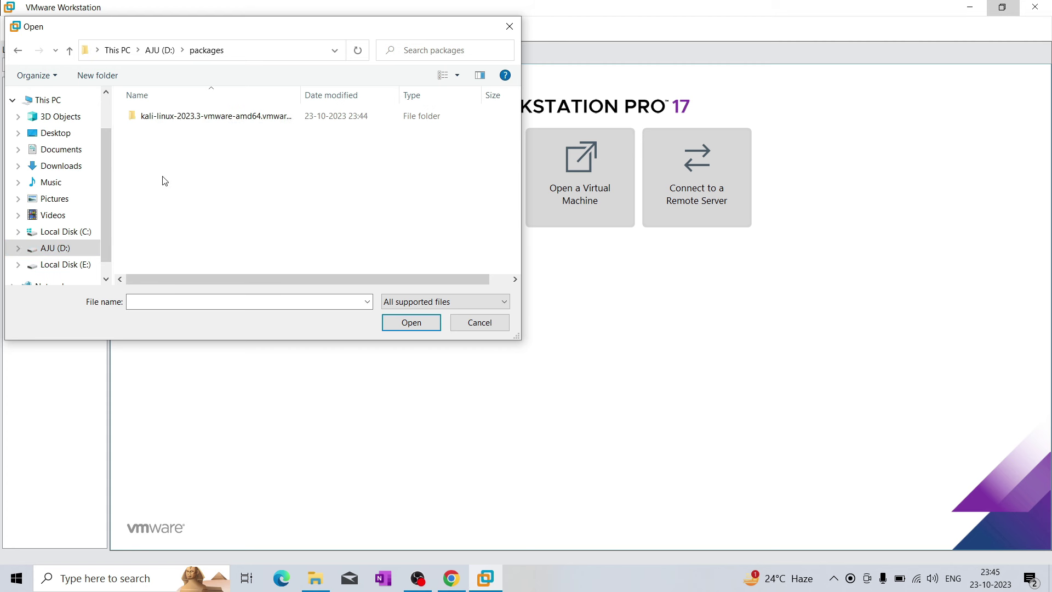
{"action": "double_click", "coordinate": [185, 122]}
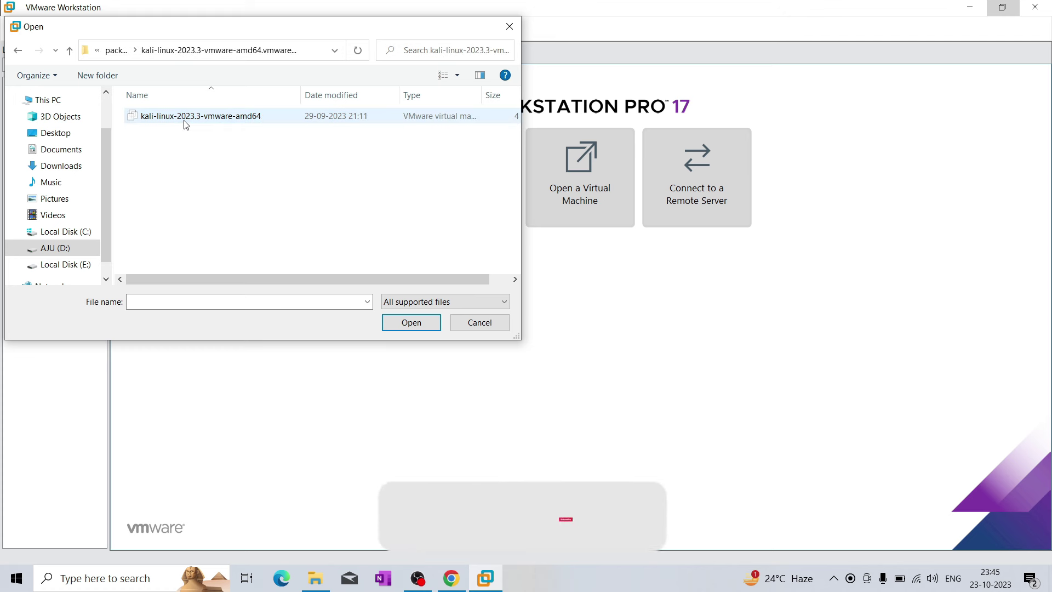
{"action": "left_click", "coordinate": [185, 122]}
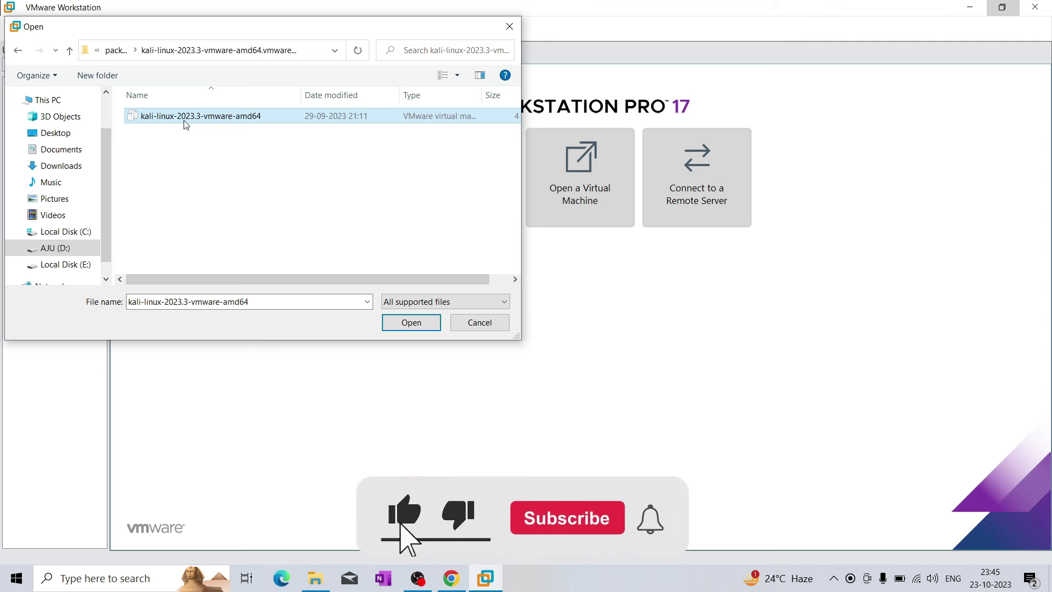
{"action": "left_click", "coordinate": [411, 323]}
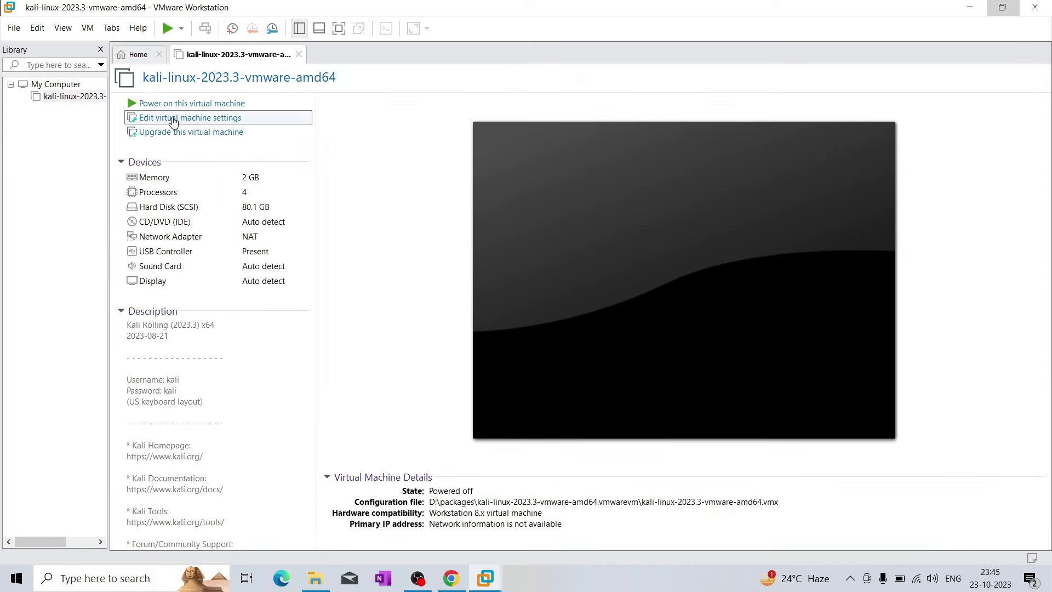
Set the Kali virtual machine's memory to 4096 MB, keep its network adapter on NAT and apply the settings
{"action": "left_click", "coordinate": [175, 118]}
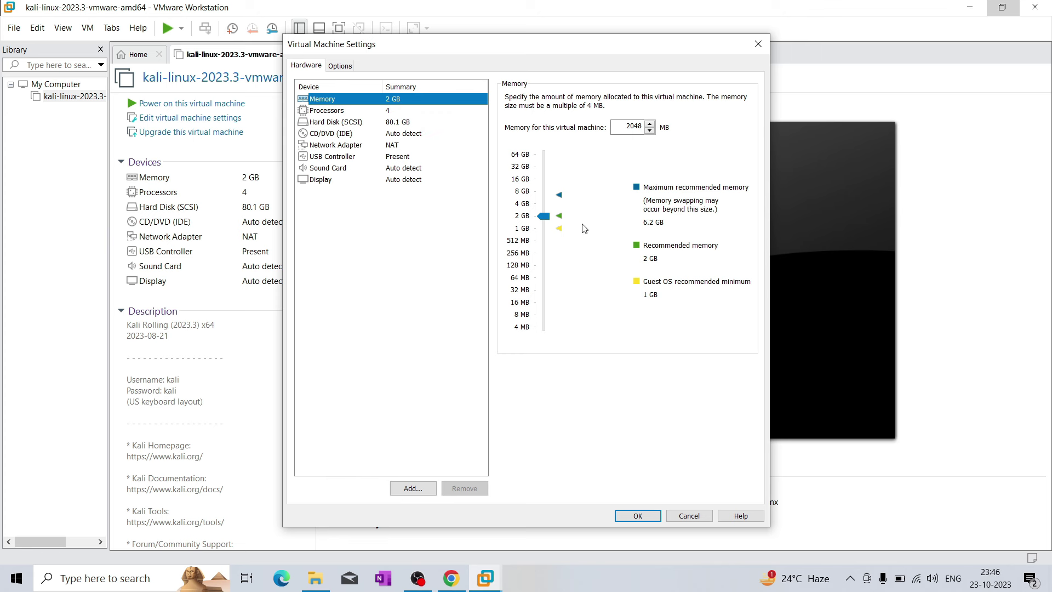
{"action": "left_click_drag", "start_coordinate": [549, 218], "coordinate": [544, 204]}
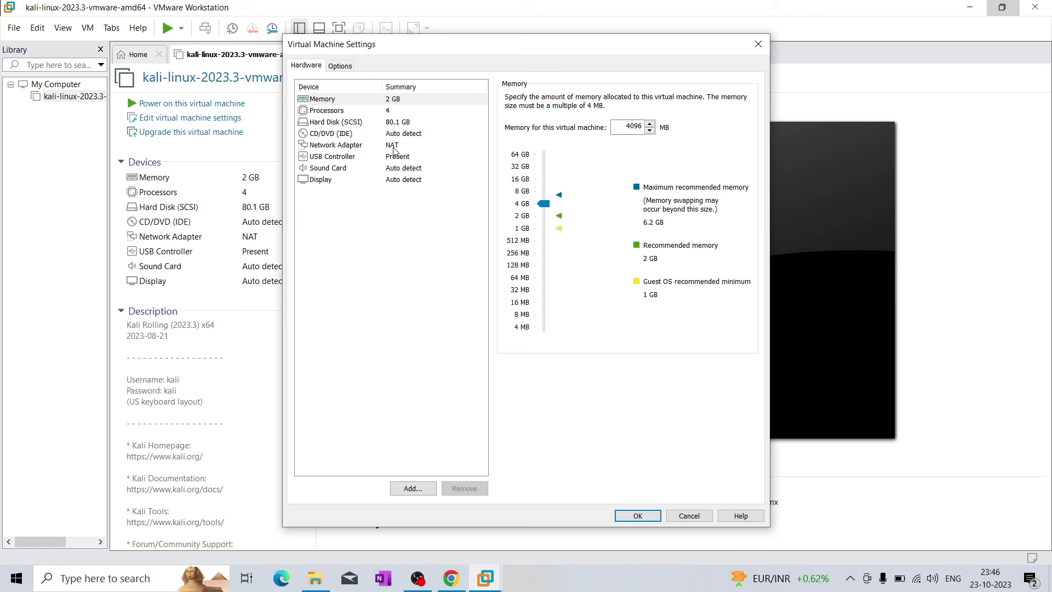
{"action": "left_click", "coordinate": [361, 147]}
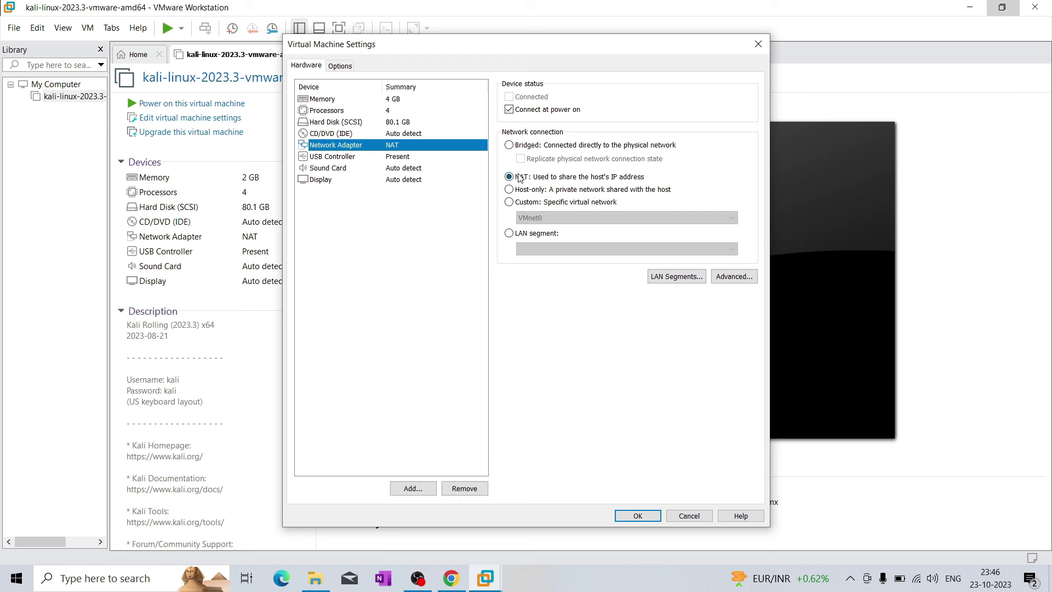
{"action": "left_click", "coordinate": [641, 515]}
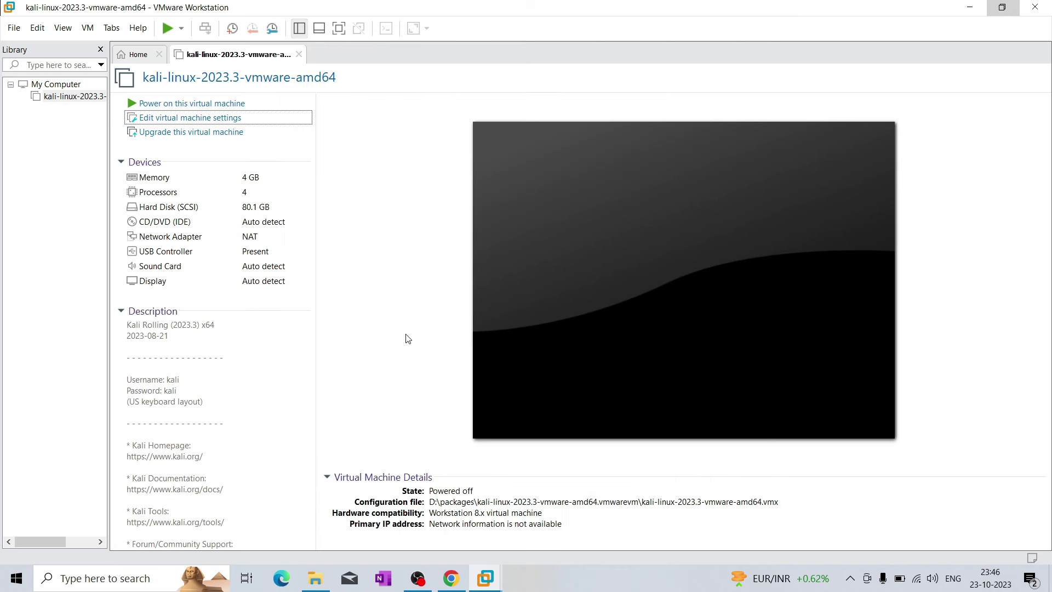
Power on the Kali virtual machine and log in with the default username and the account password
{"action": "left_click", "coordinate": [187, 103]}
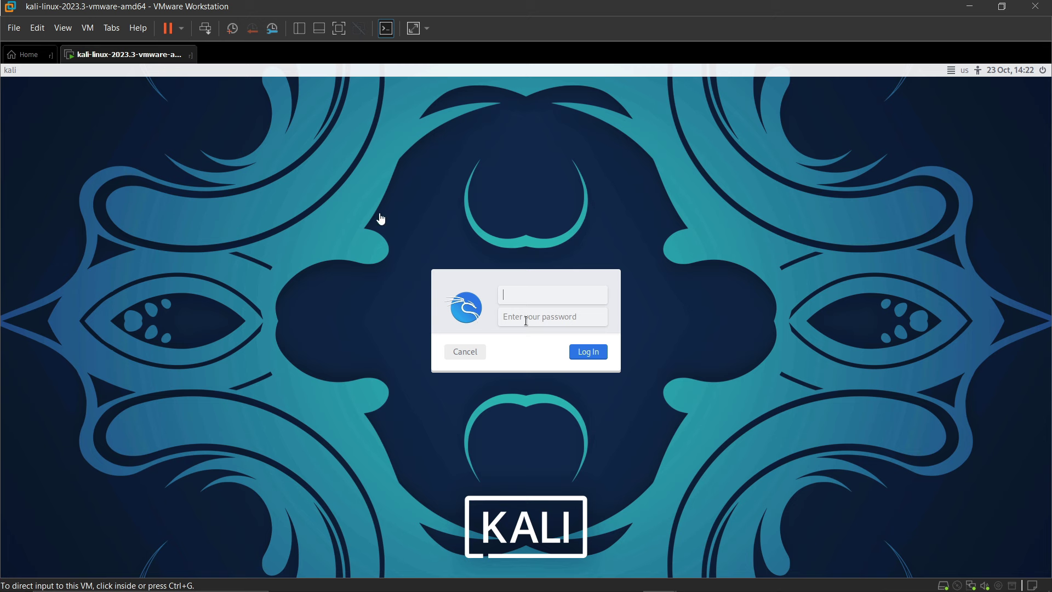
{"action": "left_click", "coordinate": [523, 299]}
{"action": "type", "text": "kali"}
{"action": "key", "text": "Tab"}
{"action": "type", "text": "kali"}
{"action": "key", "text": "Return"}
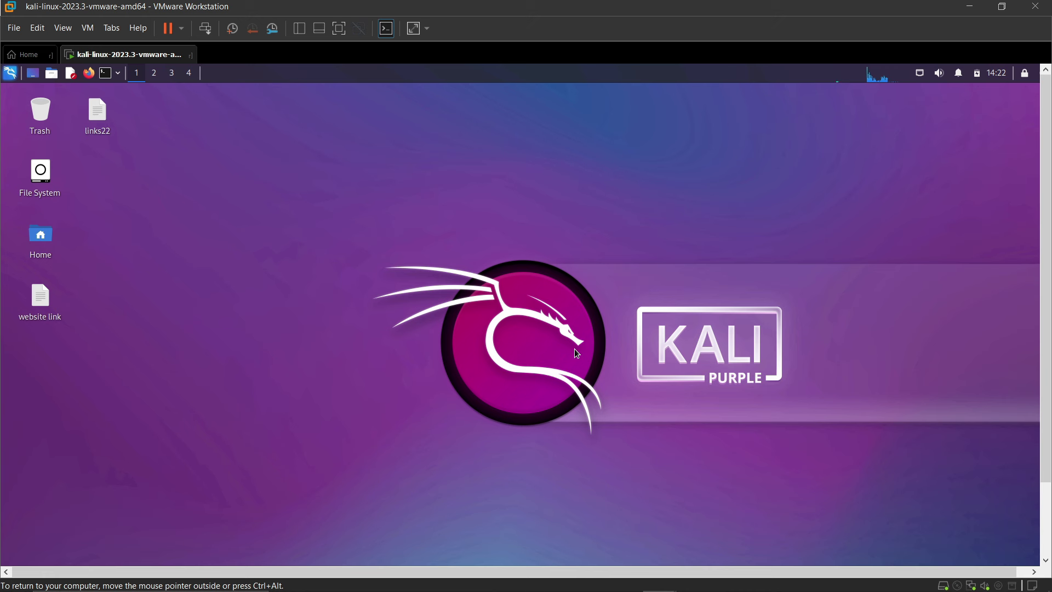
Open a terminal in Kali and switch to the root user with sudo su, entering the account password
{"action": "left_click", "coordinate": [105, 73]}
{"action": "type", "text": "sudo su"}
{"action": "key", "text": "Return"}
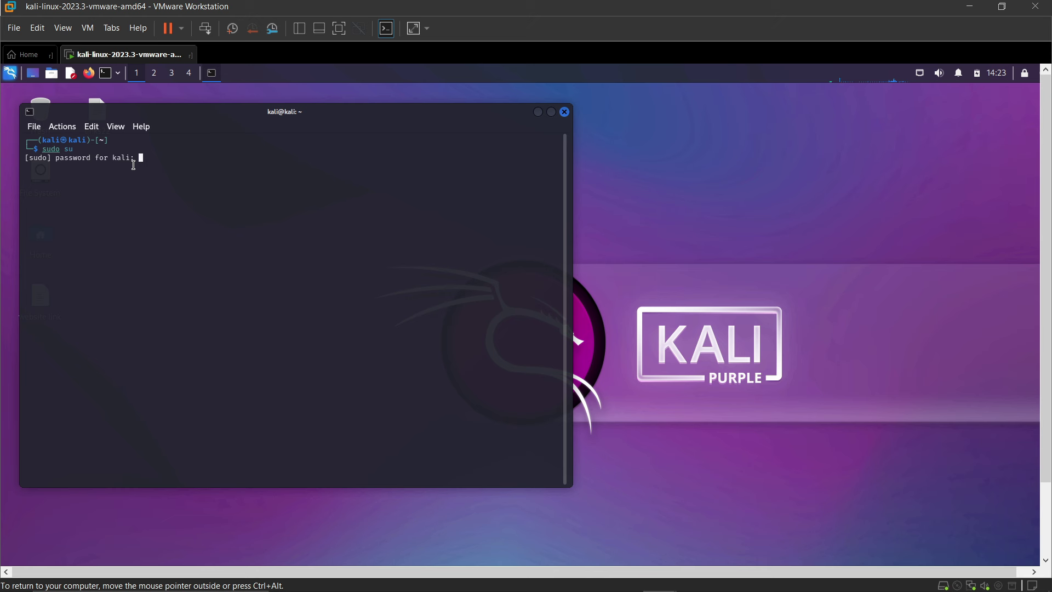
{"action": "key", "text": "Return"}
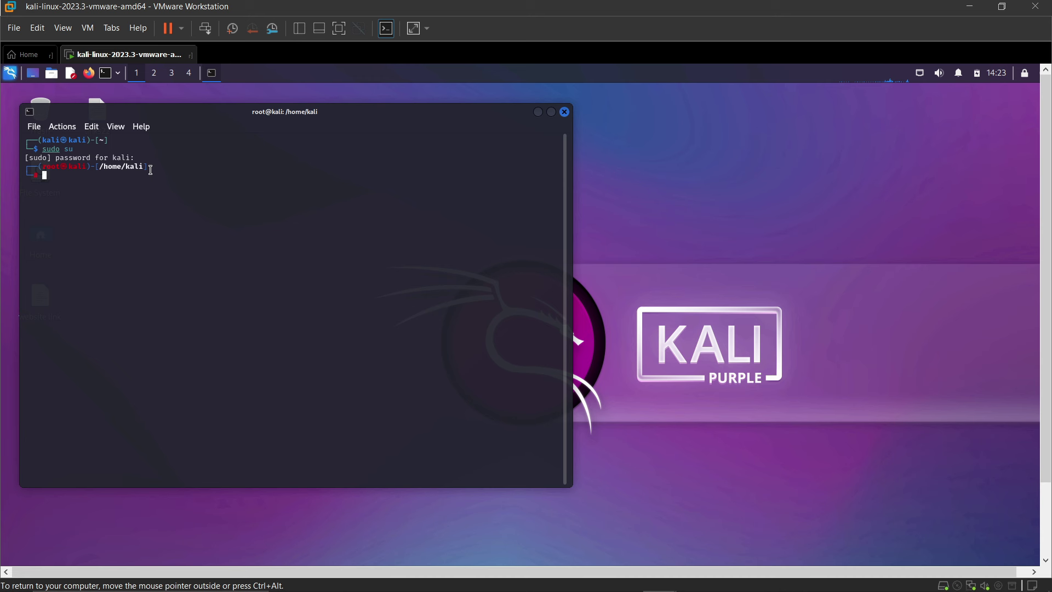
Try to upgrade the installed packages with apt upgrade, answering y, and refresh the package lists with apt update
{"action": "type", "text": "apt upgrade"}
{"action": "key", "text": "Left"}
{"action": "key", "text": "Return"}
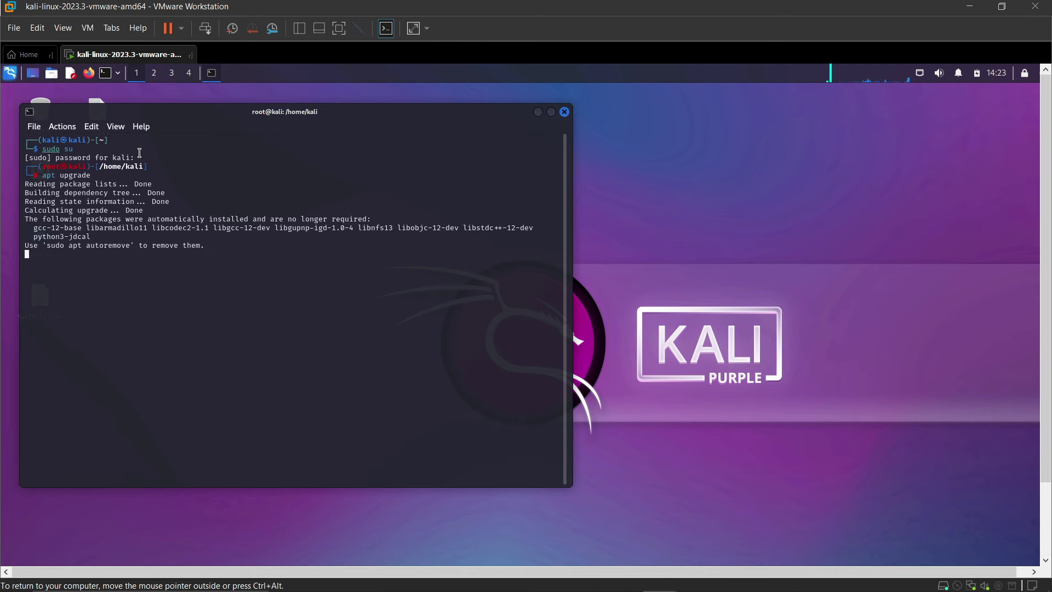
{"action": "type", "text": "y"}
{"action": "key", "text": "Return"}
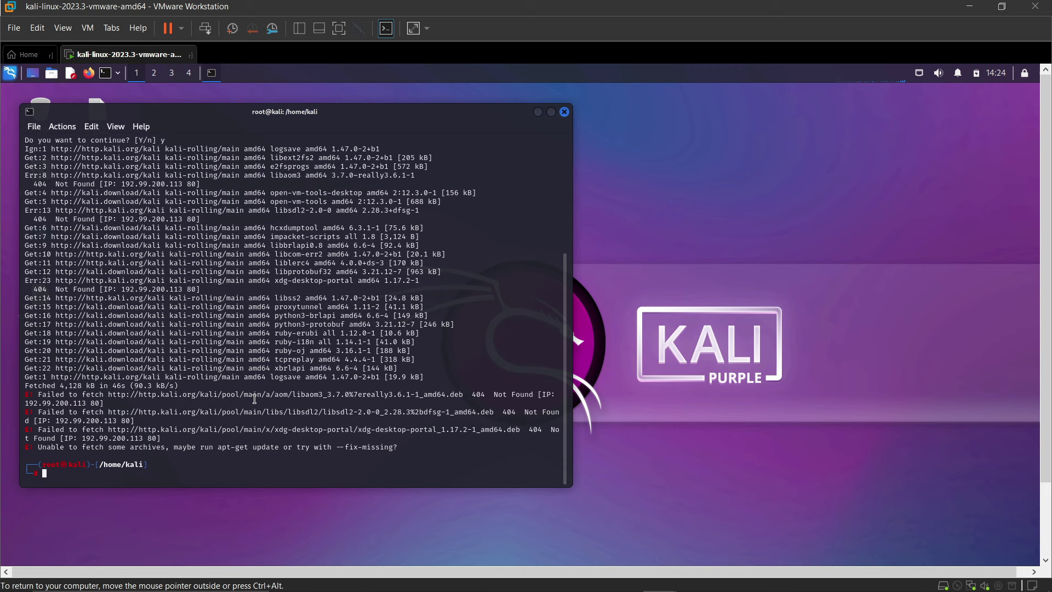
{"action": "type", "text": "apt update"}
{"action": "key", "text": "Return"}
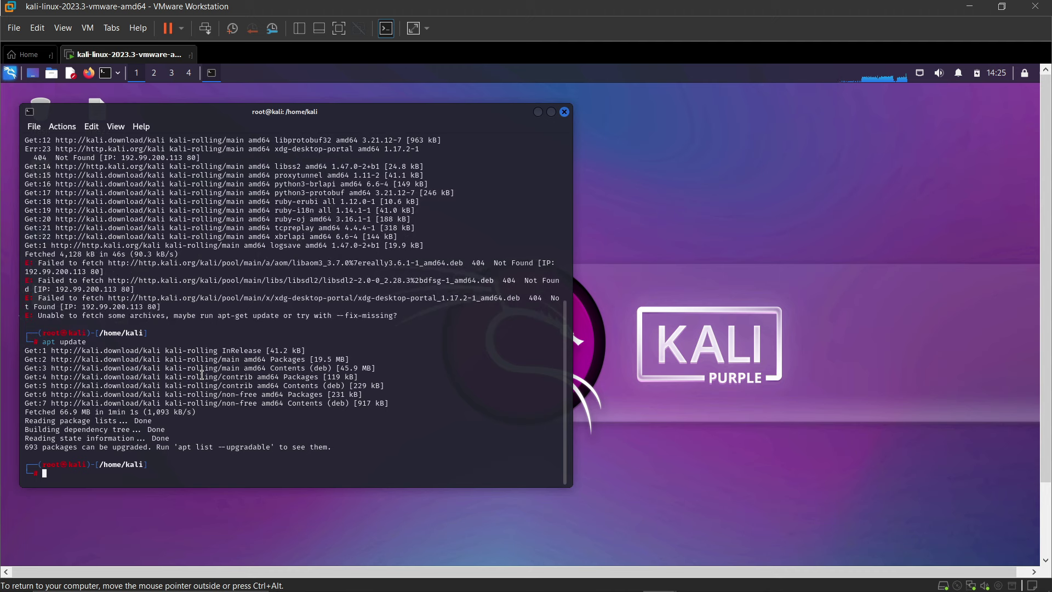
Run apt upgrade again and answer y, interrupt the package download and close the terminal
{"action": "type", "text": "apt upgradwe"}
{"action": "key", "text": "Left"}
{"action": "key", "text": "BackSpace"}
{"action": "key", "text": "Return"}
{"action": "type", "text": "y"}
{"action": "key", "text": "Return"}
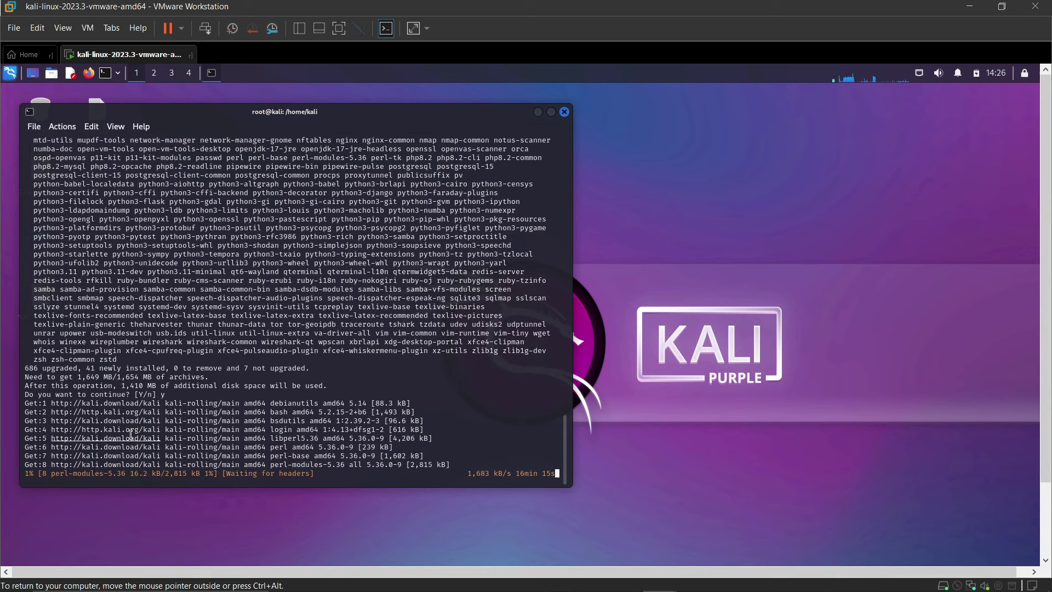
{"action": "key", "text": "ctrl+c"}
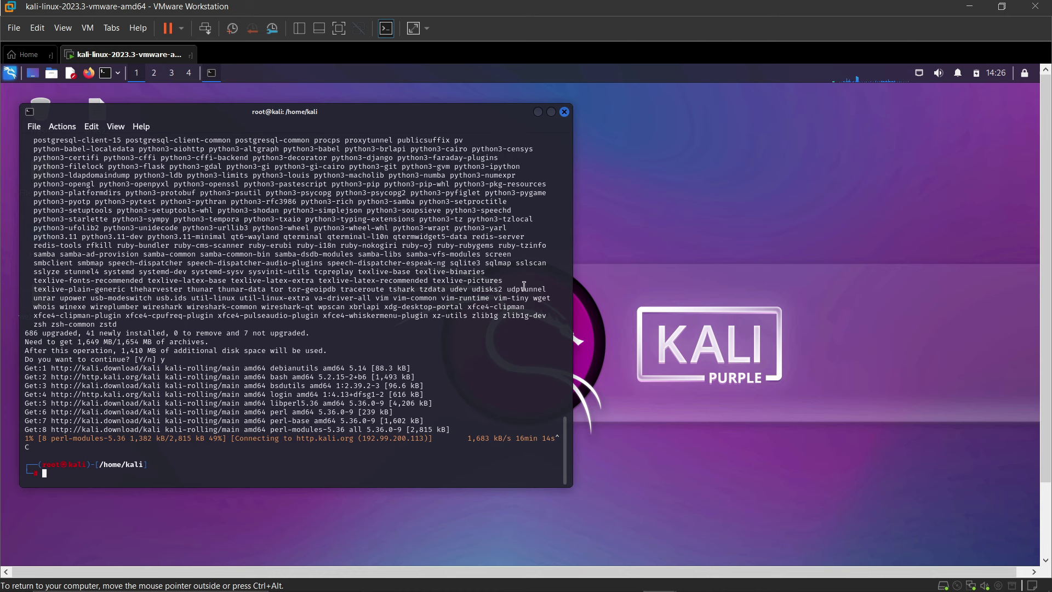
{"action": "left_click", "coordinate": [565, 112]}
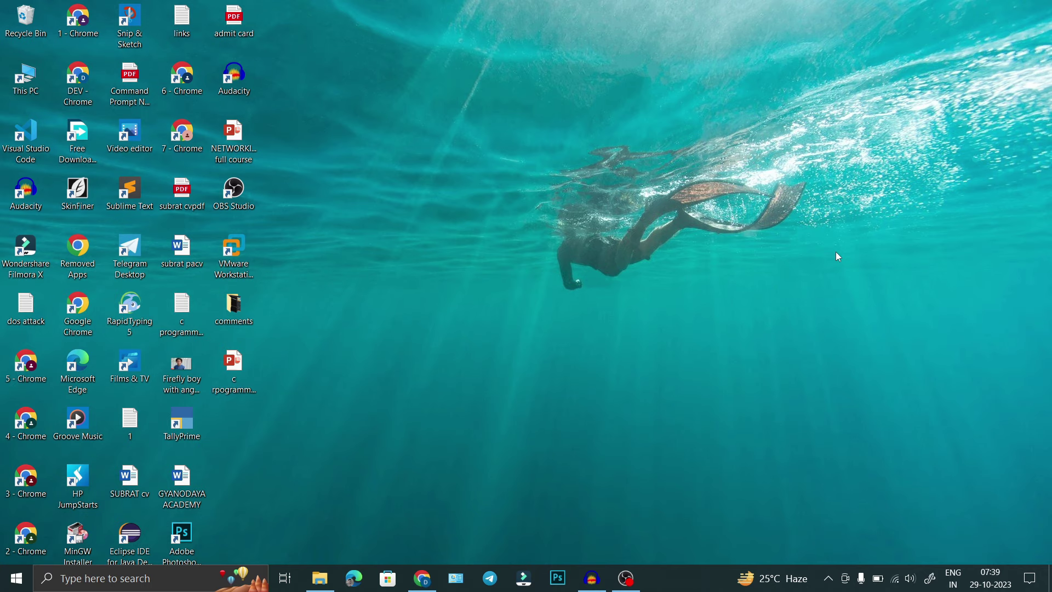
Switch to Chrome, search Google for "mrrobot vulnhub" and open VulnHub's Mr-Robot: 1 page
{"action": "left_click", "coordinate": [422, 578]}
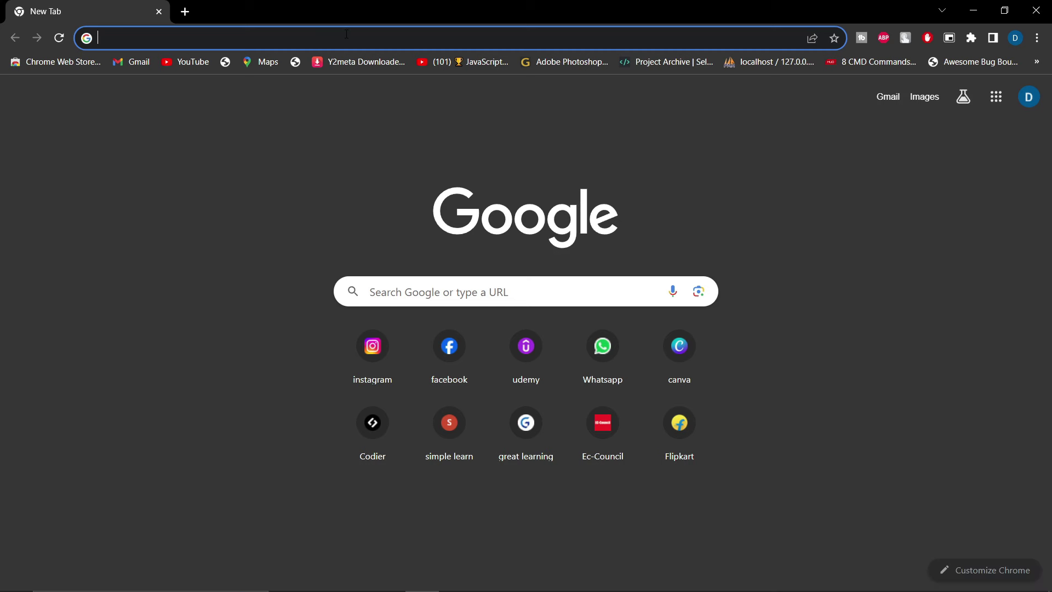
{"action": "left_click", "coordinate": [347, 34]}
{"action": "type", "text": "mr"}
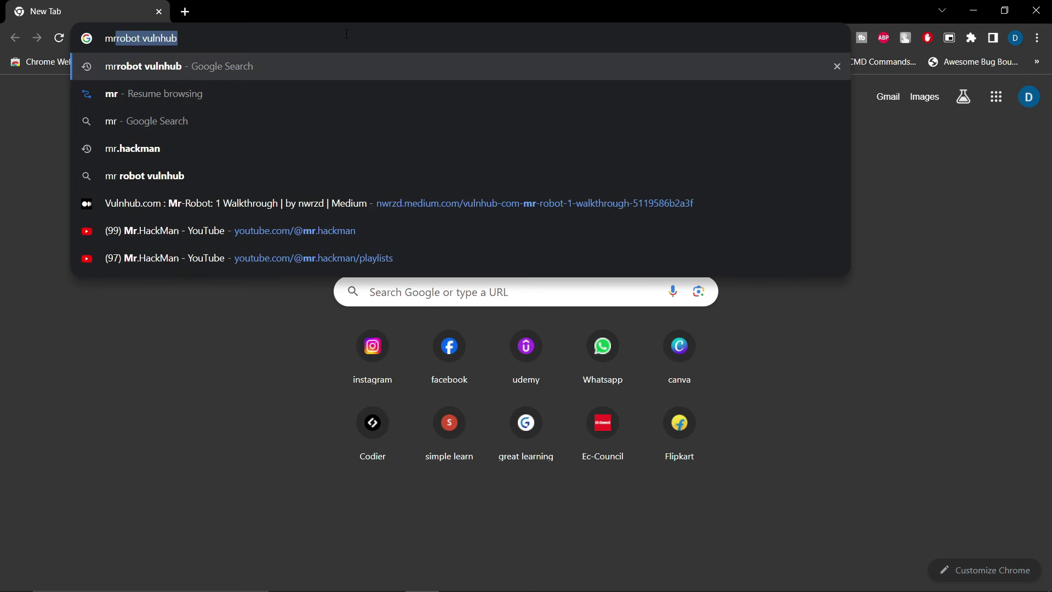
{"action": "key", "text": "Right"}
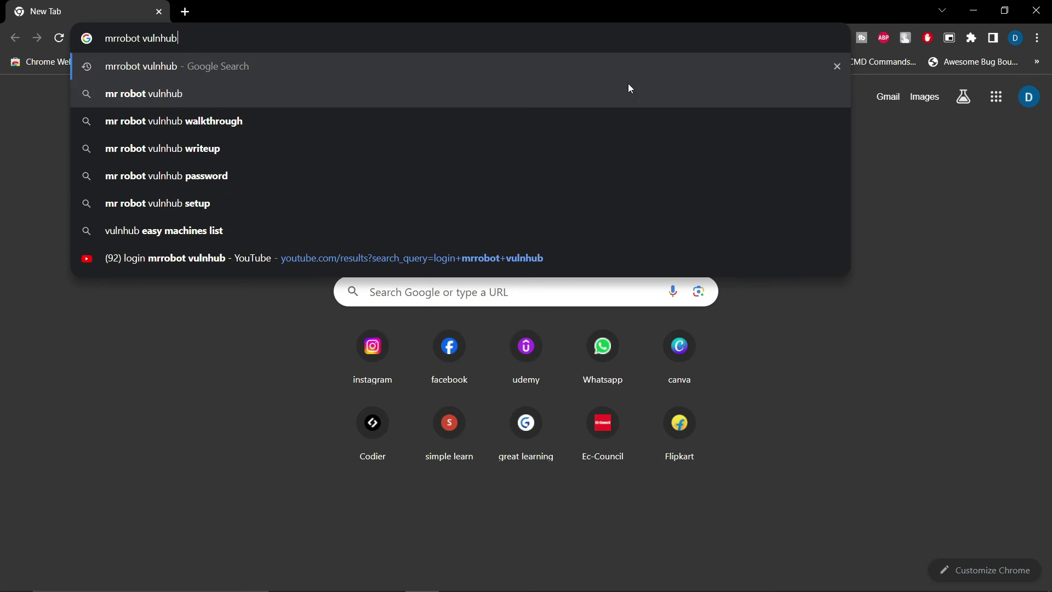
{"action": "key", "text": "Return"}
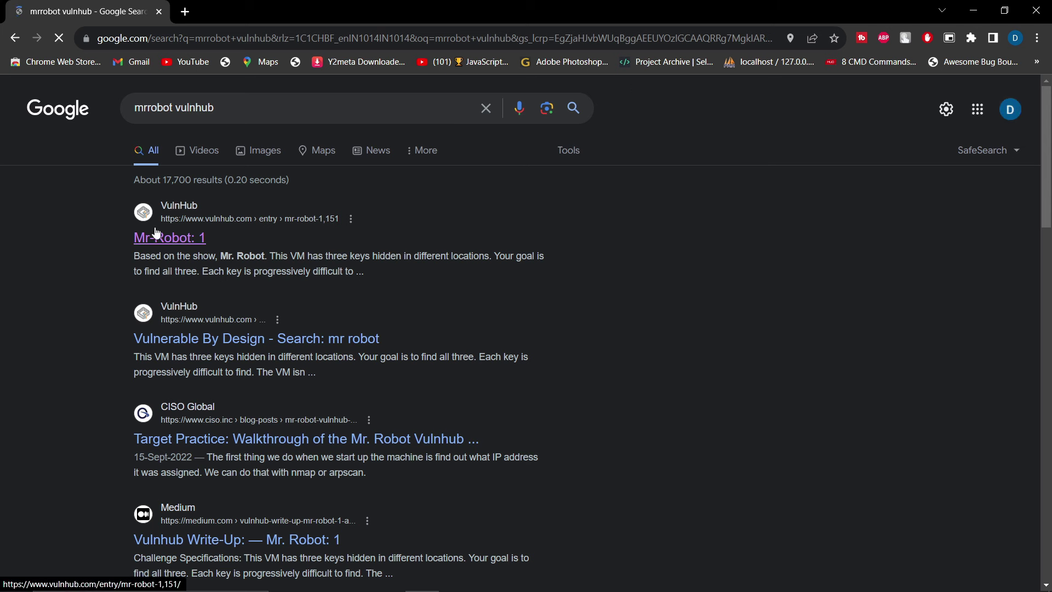
{"action": "left_click", "coordinate": [185, 239]}
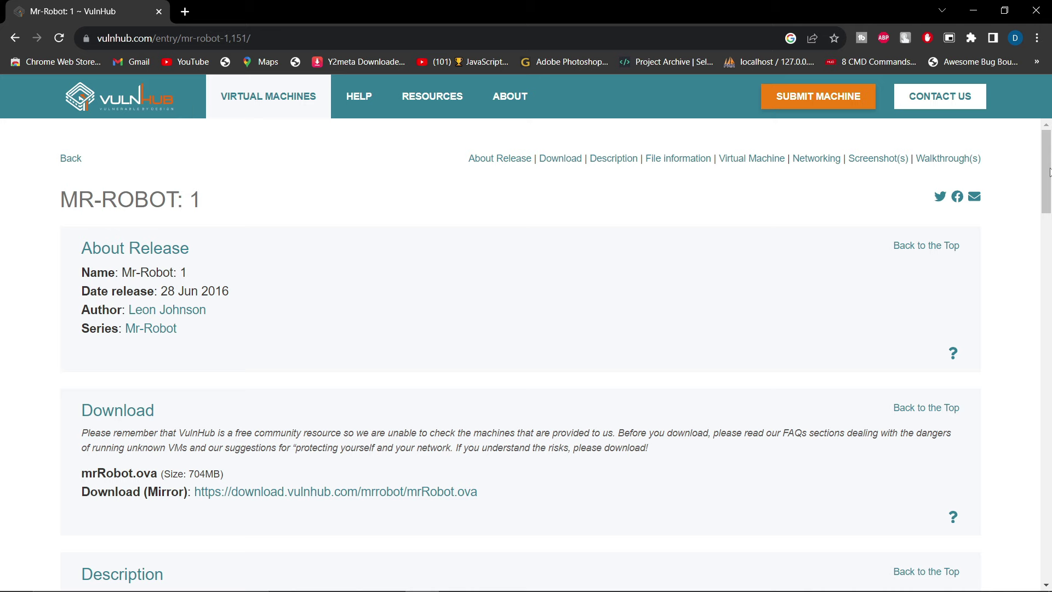
Read the Mr-Robot: 1 description, including its goal and difficulty level, and the download's file size
{"action": "left_click_drag", "start_coordinate": [1049, 172], "coordinate": [1050, 229]}
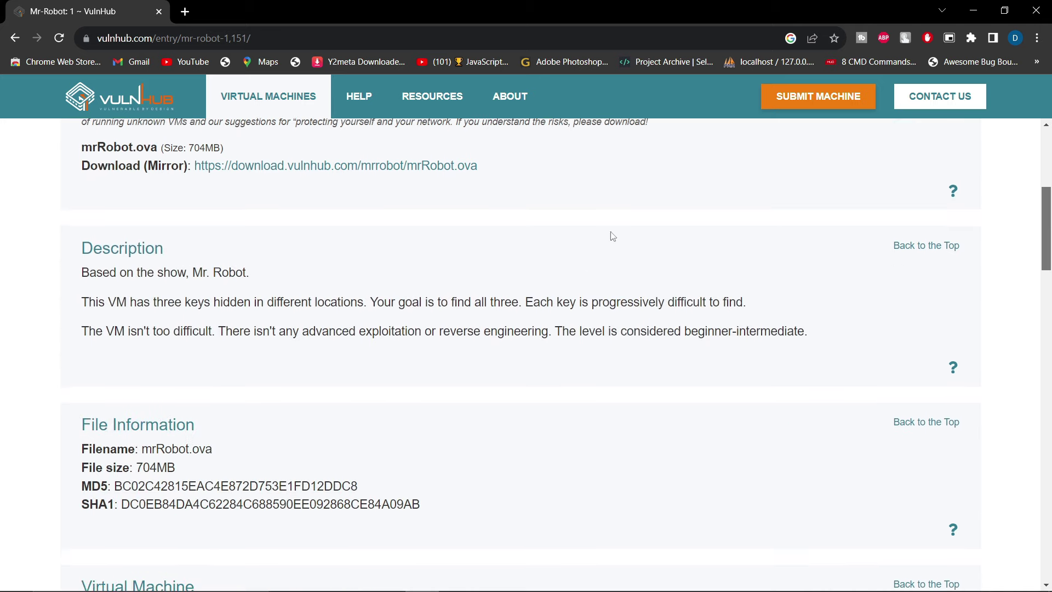
{"action": "left_click_drag", "start_coordinate": [88, 273], "coordinate": [270, 268]}
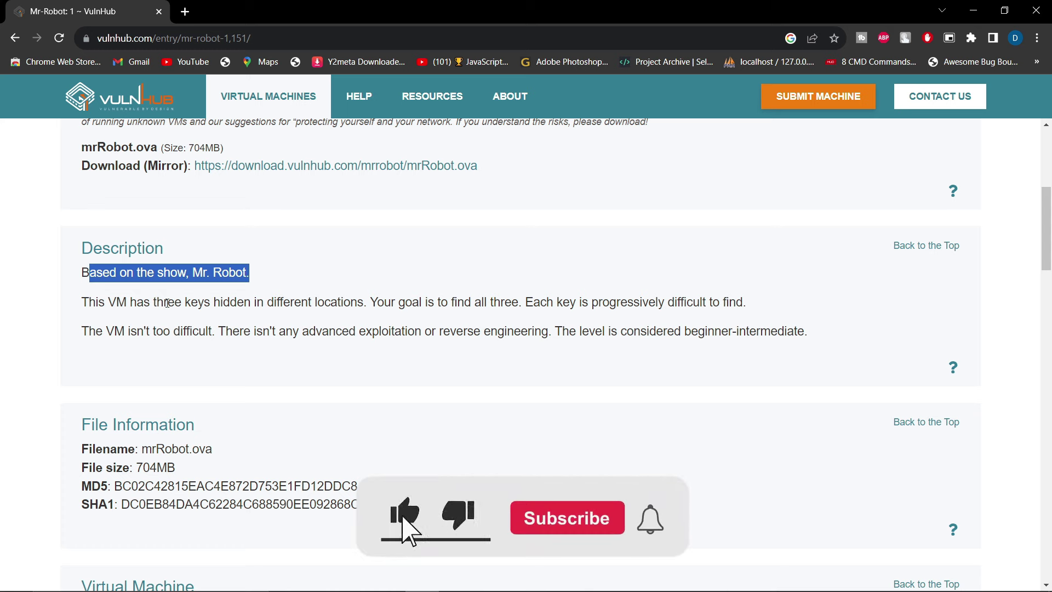
{"action": "left_click_drag", "start_coordinate": [155, 302], "coordinate": [269, 301]}
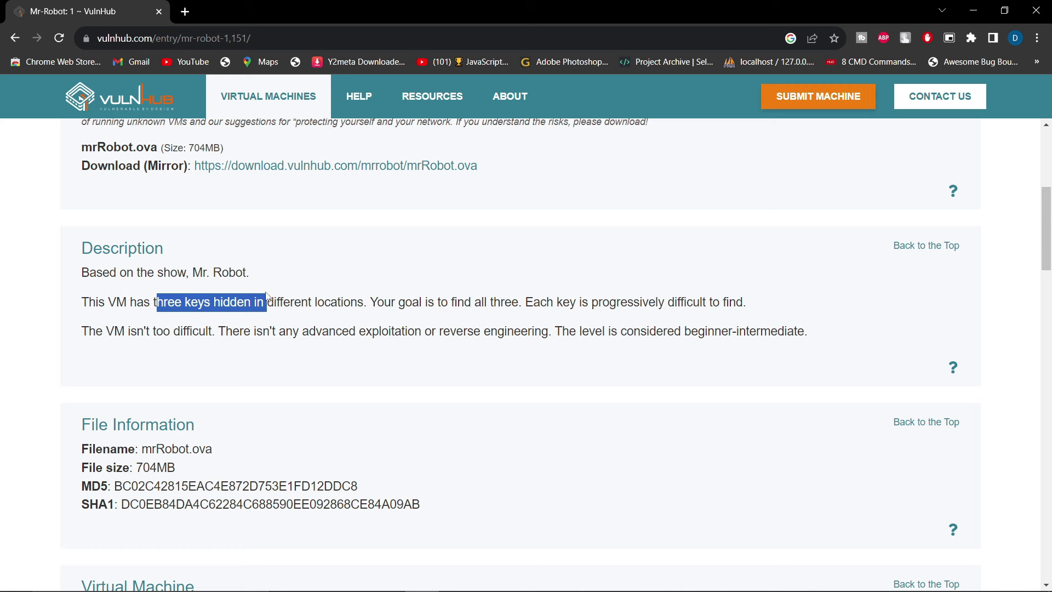
{"action": "left_click_drag", "start_coordinate": [555, 331], "coordinate": [832, 341]}
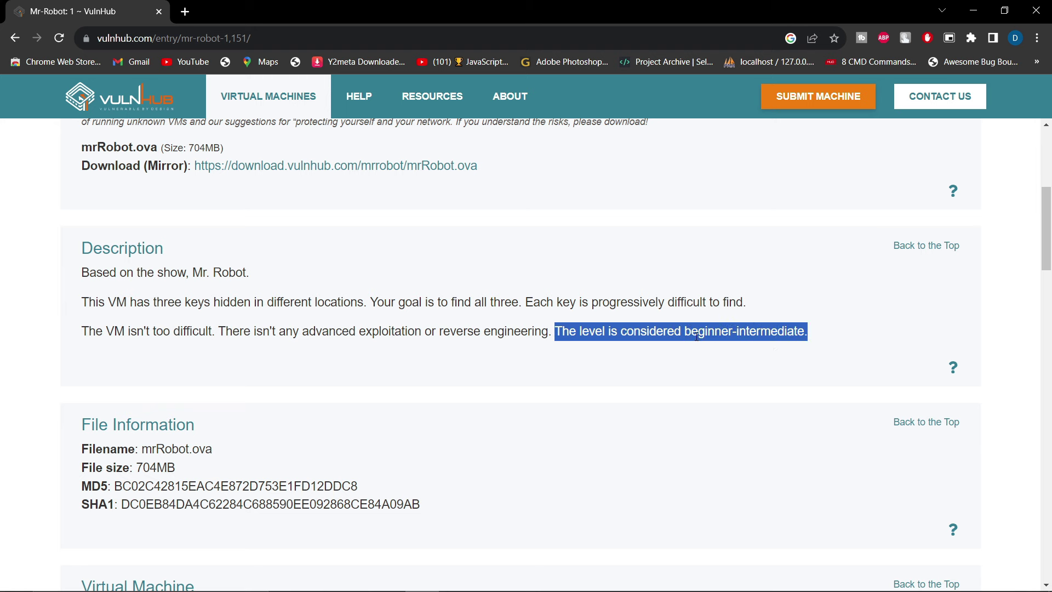
{"action": "left_click_drag", "start_coordinate": [175, 468], "coordinate": [136, 469]}
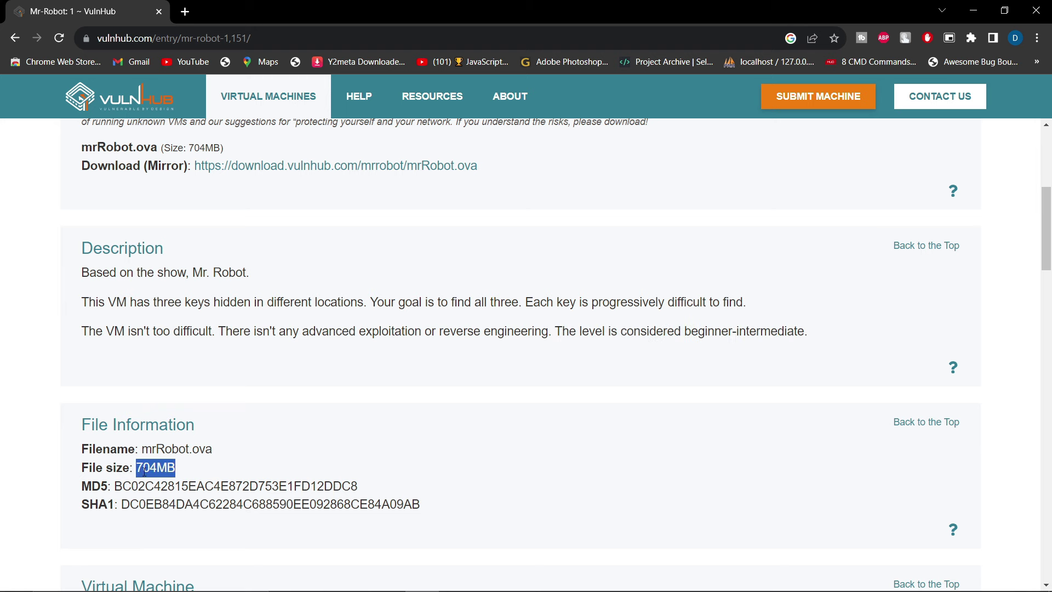
{"action": "scroll", "coordinate": [214, 470], "scroll_direction": "up", "scroll_amount": 6}
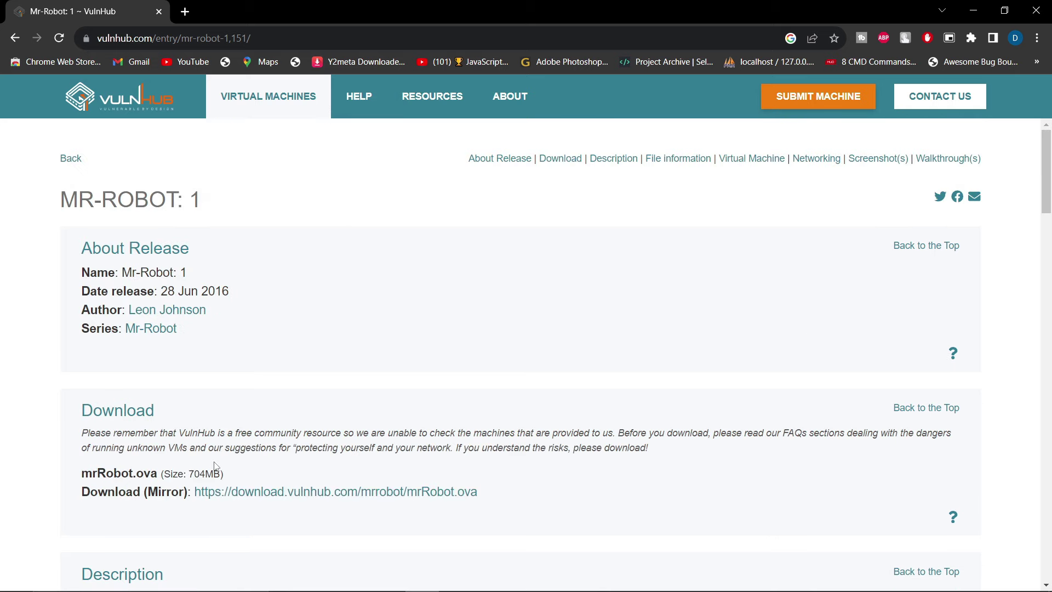
Copy the link address of the mrRobot.ova mirror download without saving the file, and minimize Chrome
{"action": "left_click", "coordinate": [260, 497]}
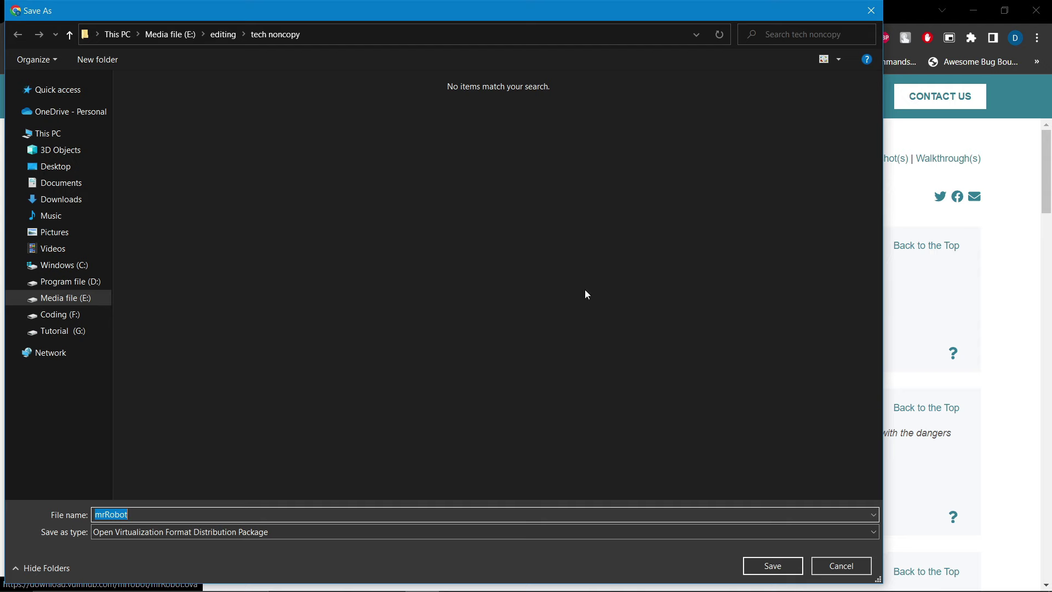
{"action": "left_click", "coordinate": [840, 568]}
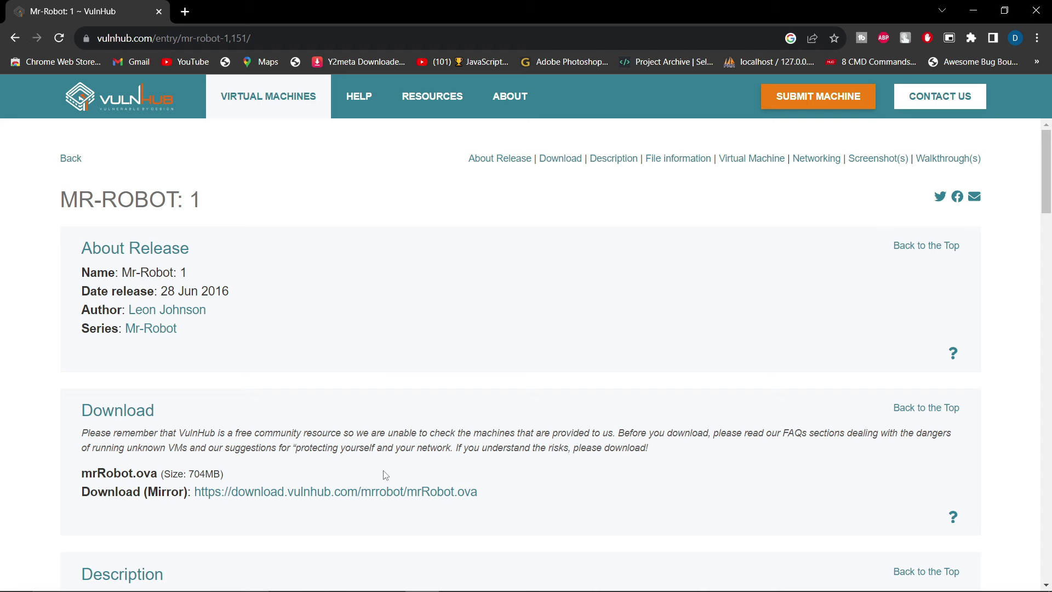
{"action": "right_click", "coordinate": [354, 496]}
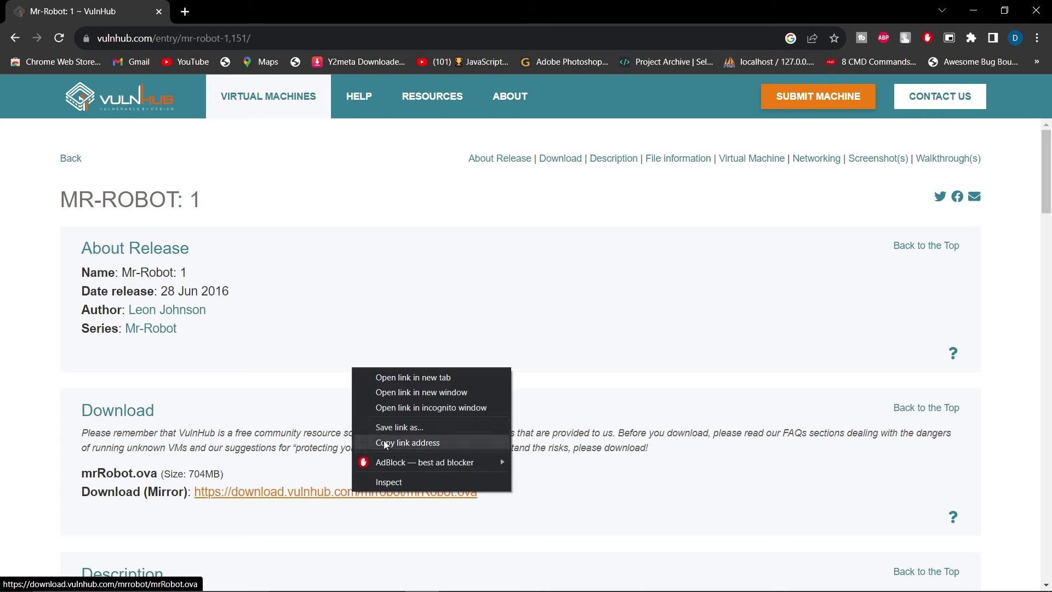
{"action": "left_click", "coordinate": [385, 442]}
{"action": "left_click", "coordinate": [973, 11]}
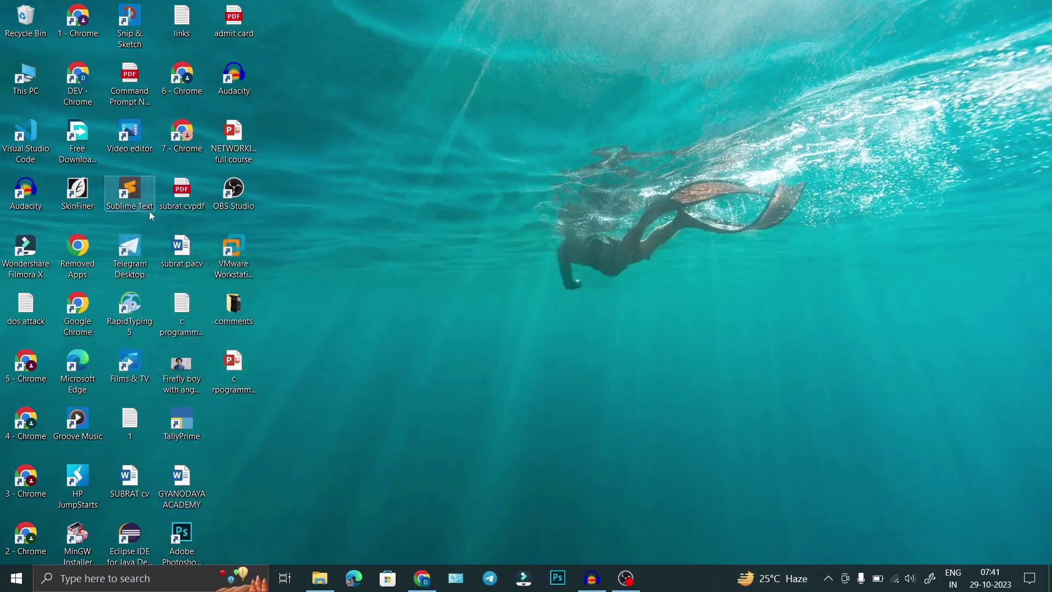
Try to add the copied mrRobot.ova link as a download in Free Download Manager, skip the duplicate and close the program
{"action": "double_click", "coordinate": [70, 145]}
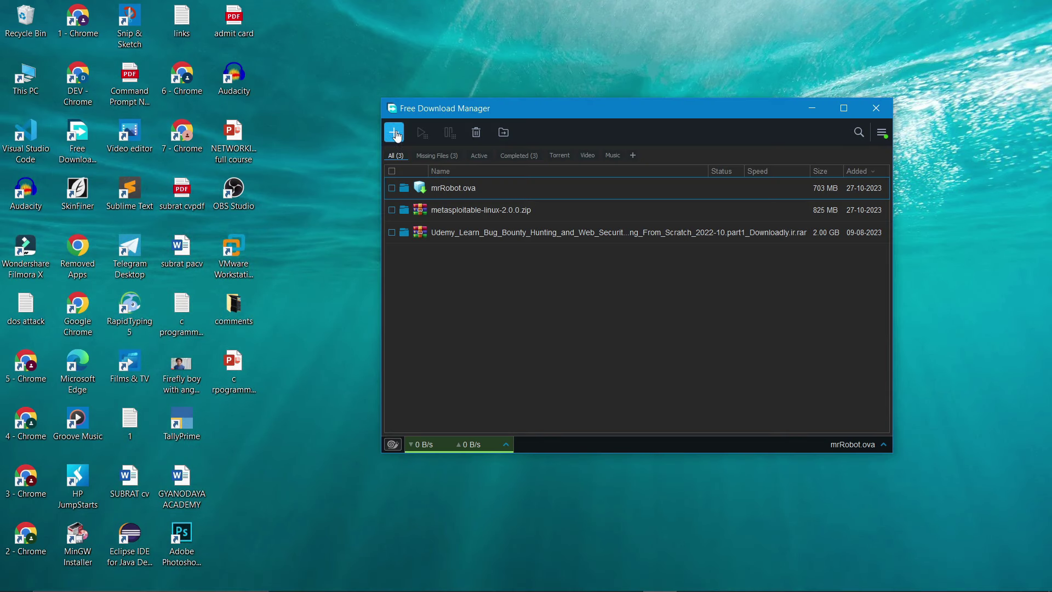
{"action": "left_click", "coordinate": [394, 133]}
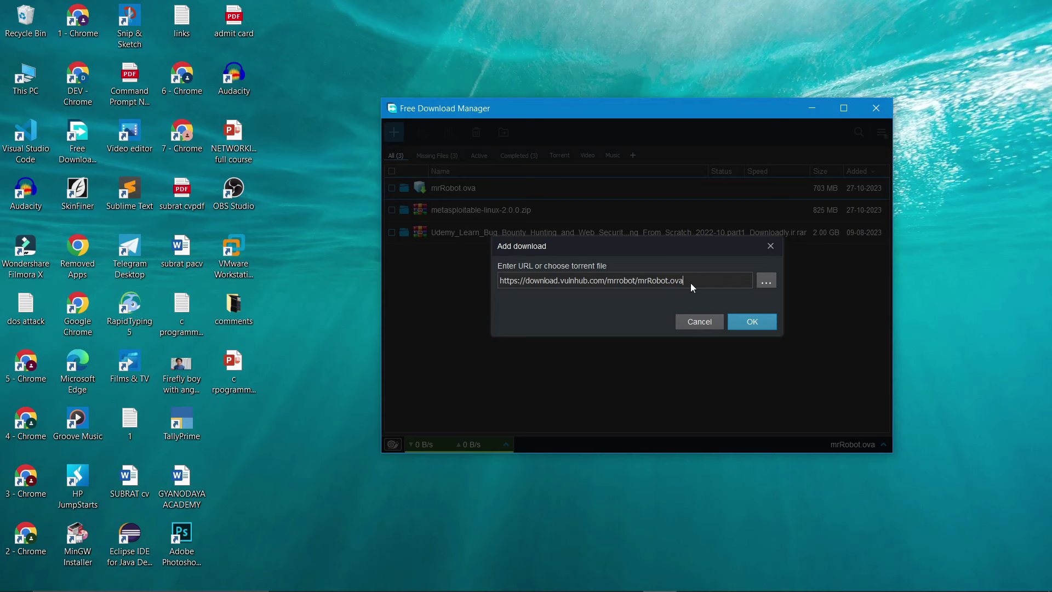
{"action": "left_click", "coordinate": [758, 323]}
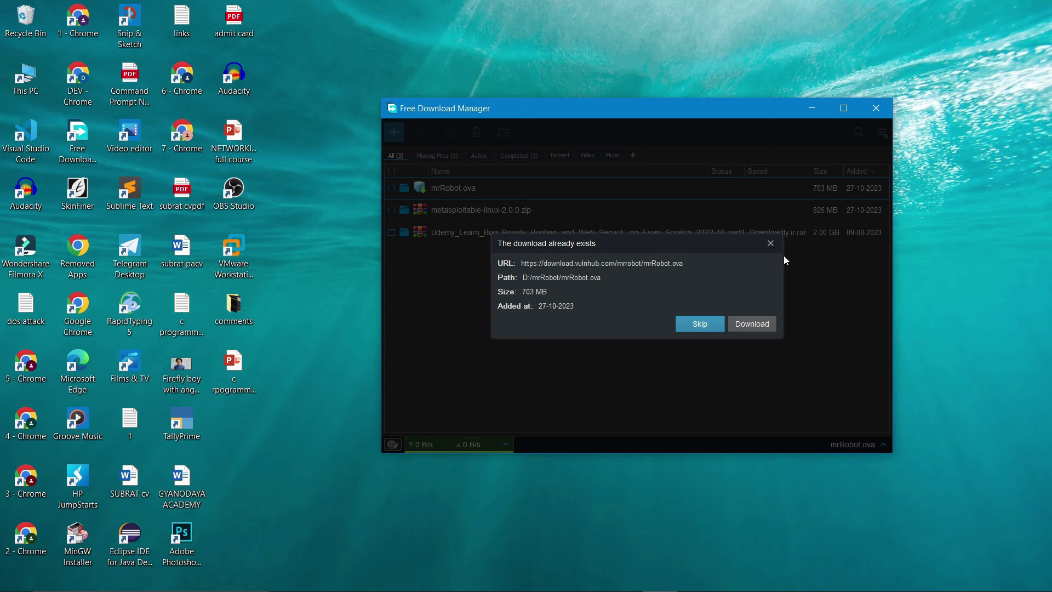
{"action": "left_click", "coordinate": [771, 244]}
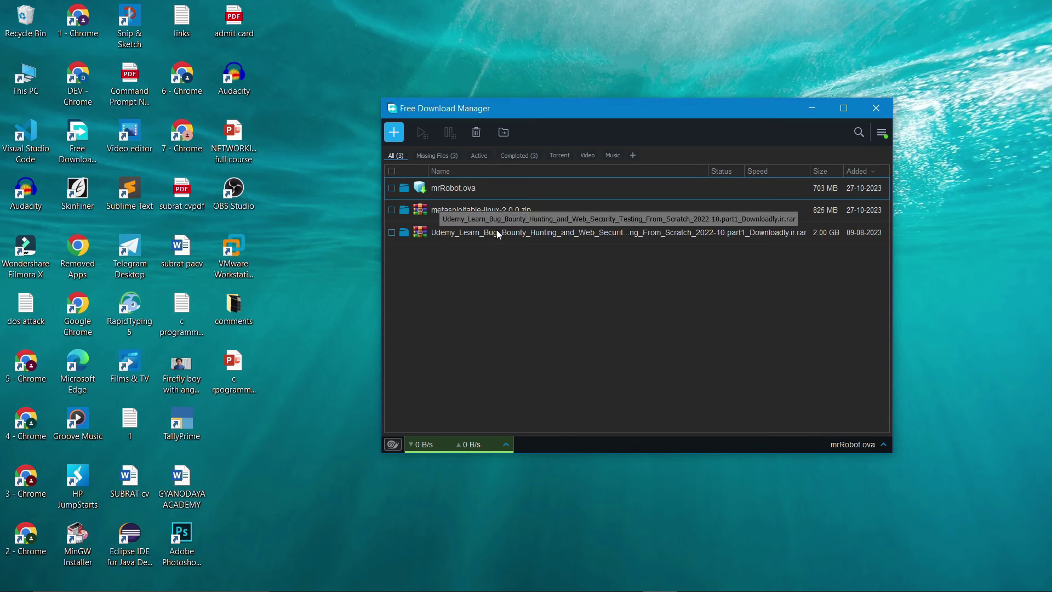
{"action": "left_click", "coordinate": [874, 109]}
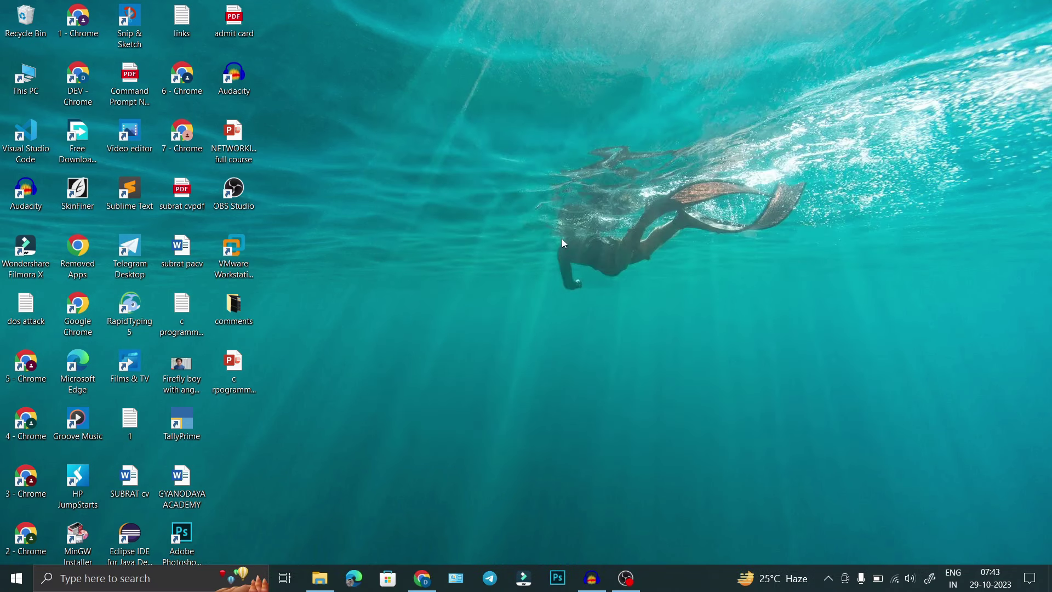
Switch to File Explorer and open the mrRobot folder on Program file (D:)
{"action": "mouse_move", "coordinate": [318, 585]}
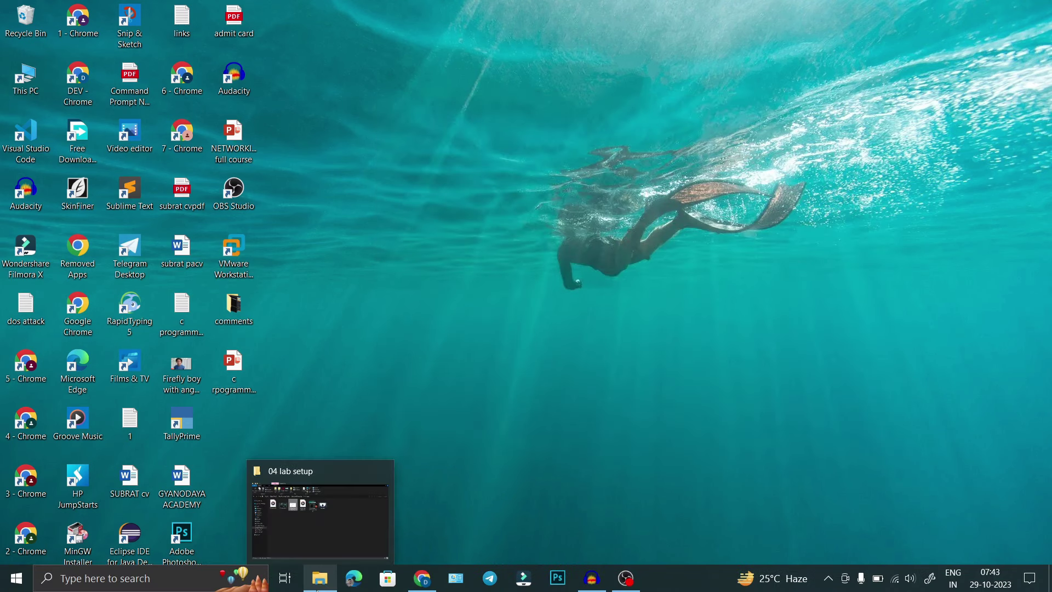
{"action": "left_click", "coordinate": [323, 582]}
{"action": "left_click", "coordinate": [93, 336]}
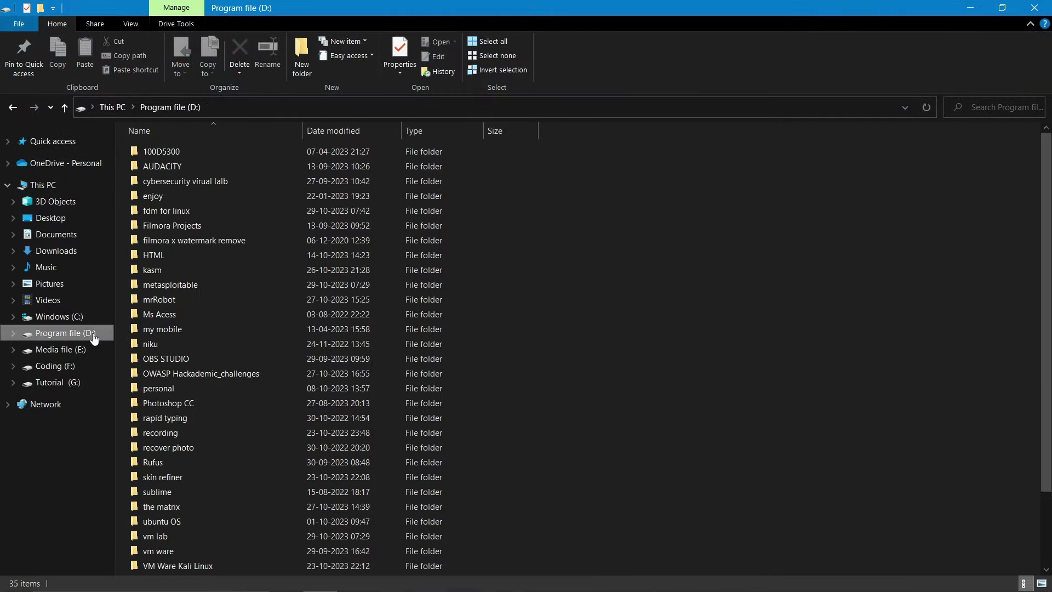
{"action": "double_click", "coordinate": [162, 298]}
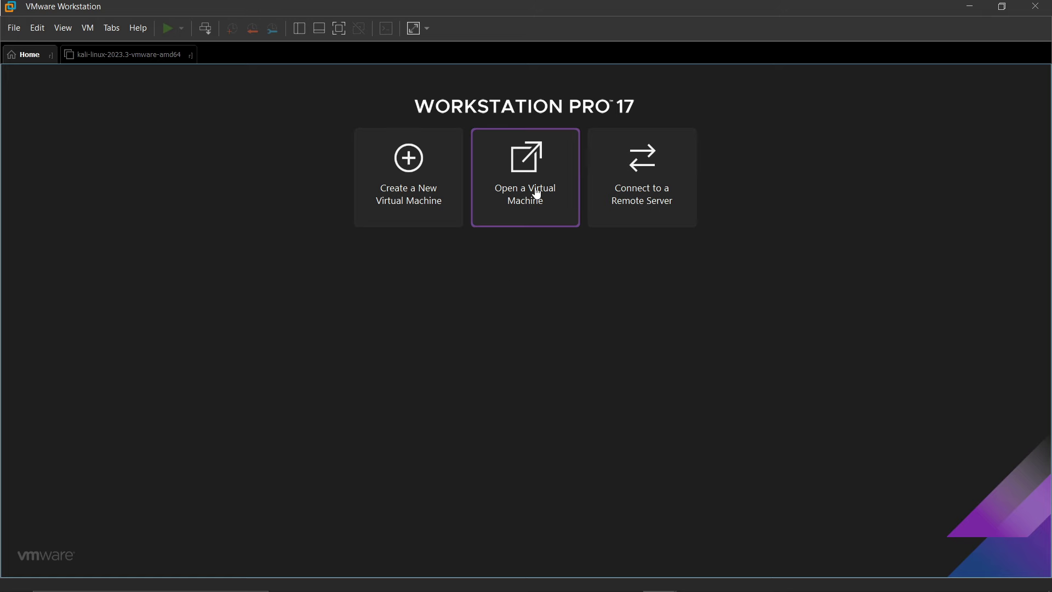
Switch to VMware Workstation, open the mrRobot virtual machine file from D:\mrRobot and name the new virtual machine MrRobot
{"action": "left_click", "coordinate": [537, 194]}
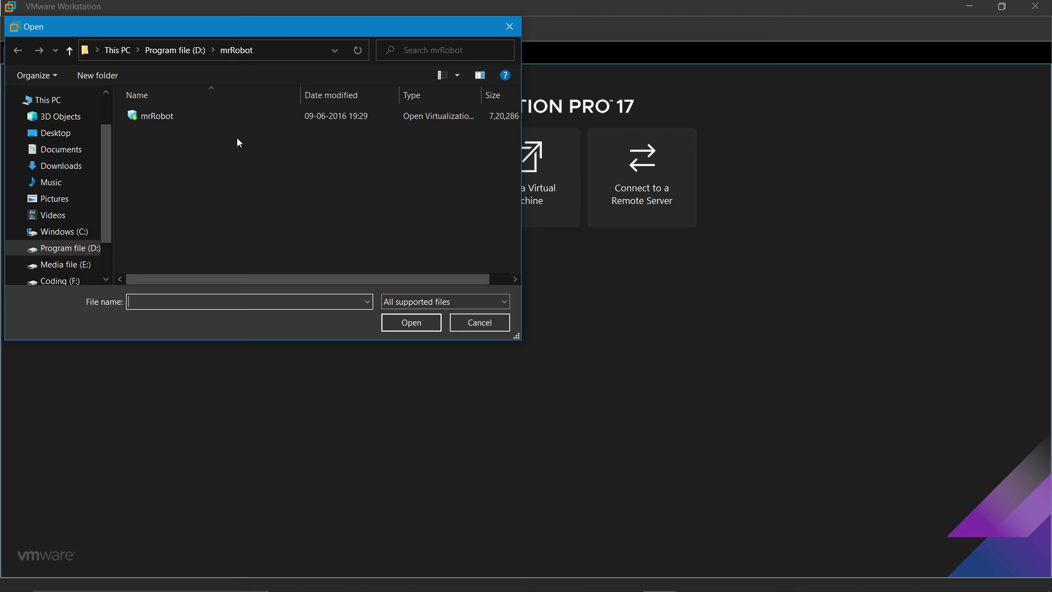
{"action": "left_click", "coordinate": [196, 120]}
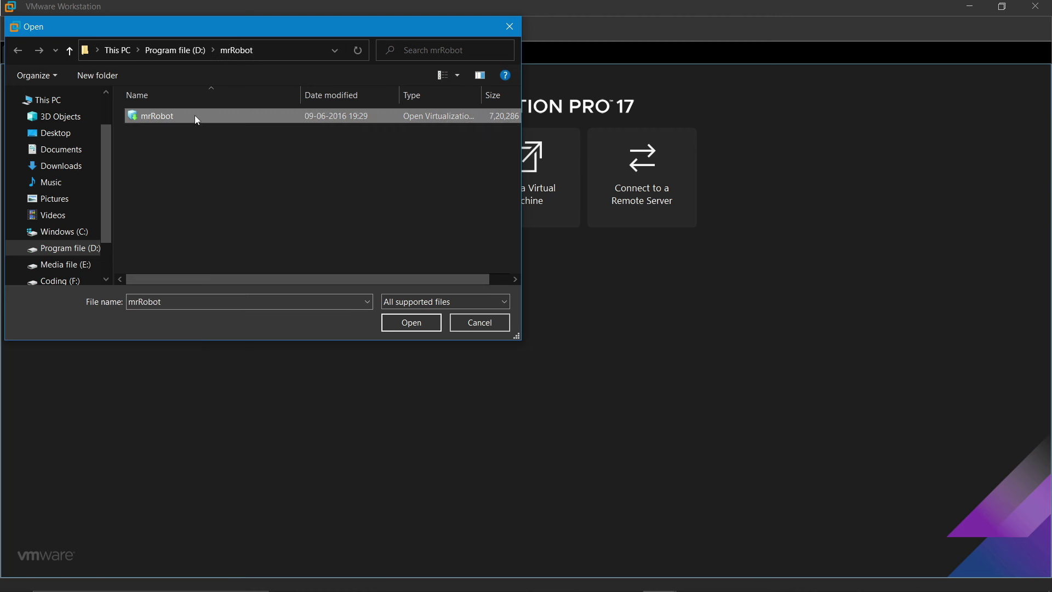
{"action": "left_click", "coordinate": [411, 323]}
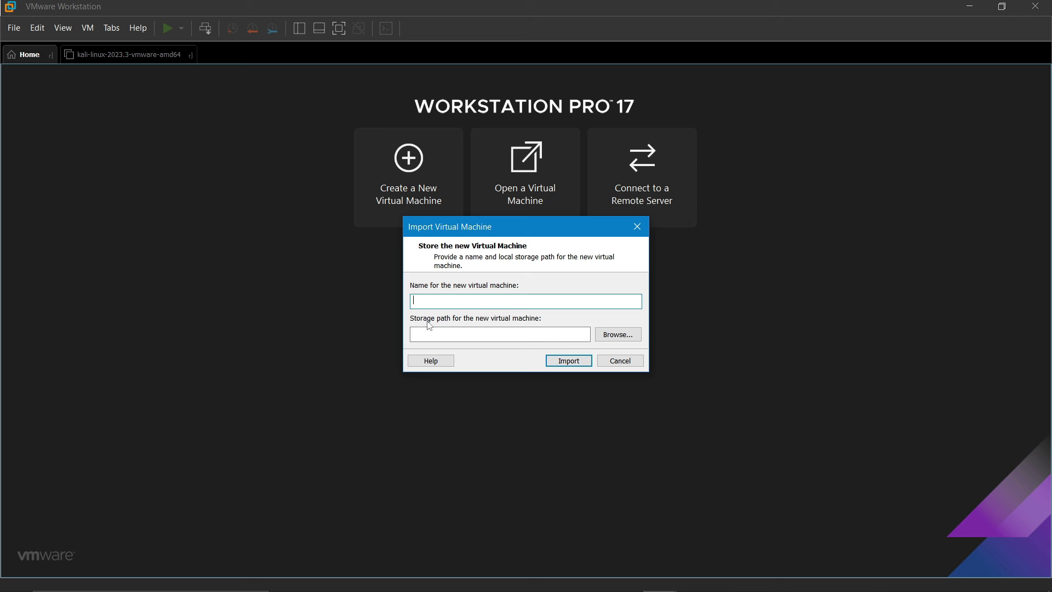
{"action": "type", "text": "Mr"}
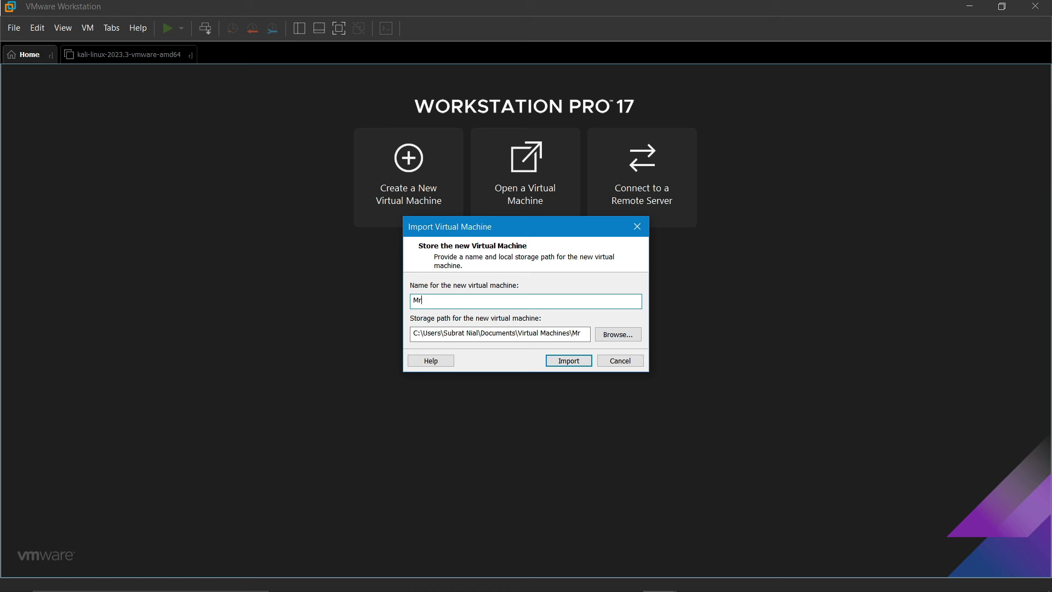
{"action": "type", "text": "Robot"}
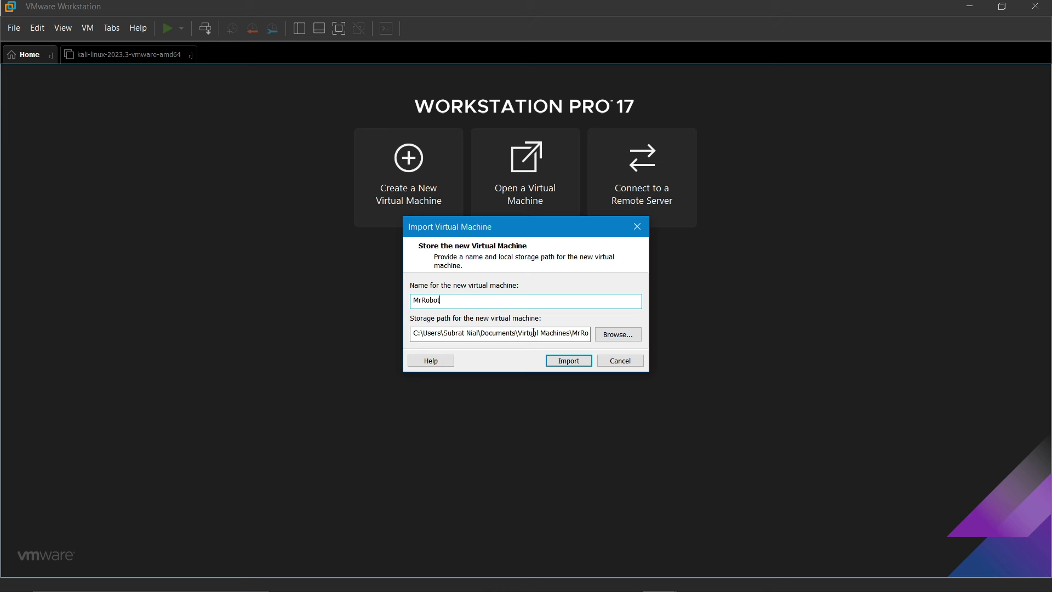
Set the new virtual machine's storage path to D:\vm lab\MrRobot and import it
{"action": "left_click", "coordinate": [628, 340]}
{"action": "scroll", "coordinate": [612, 338], "scroll_direction": "down", "scroll_amount": 3}
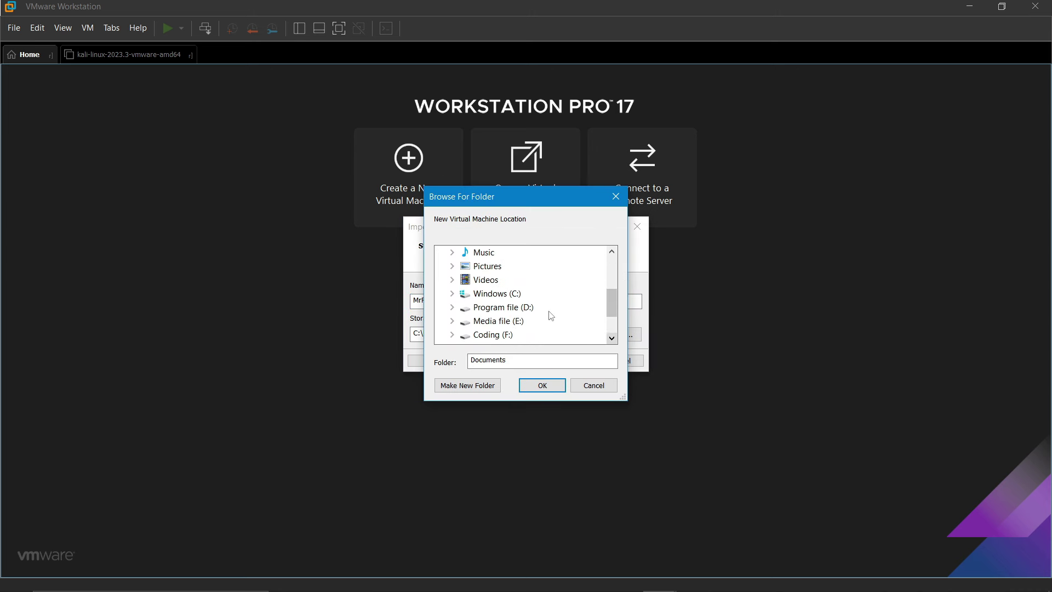
{"action": "left_click", "coordinate": [452, 307]}
{"action": "scroll", "coordinate": [612, 338], "scroll_direction": "down", "scroll_amount": 5}
{"action": "left_click", "coordinate": [498, 334]}
{"action": "left_click", "coordinate": [542, 386]}
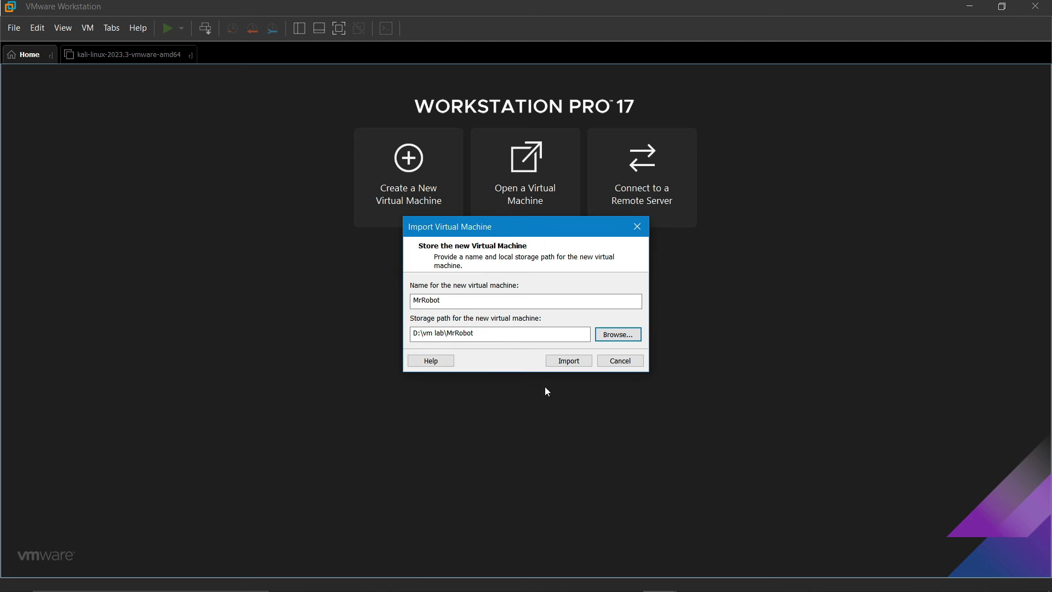
{"action": "left_click", "coordinate": [570, 362]}
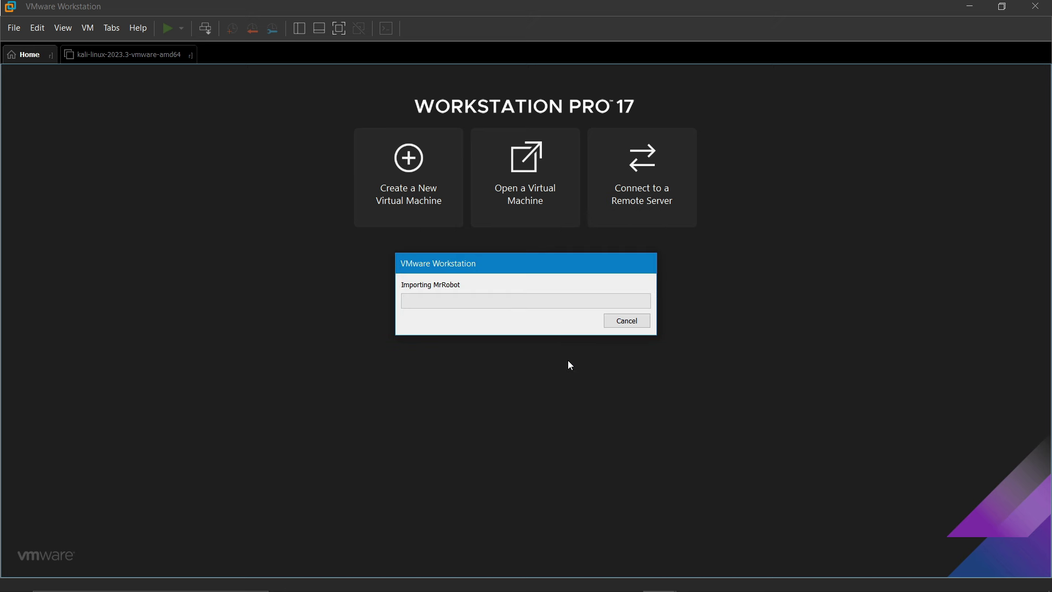
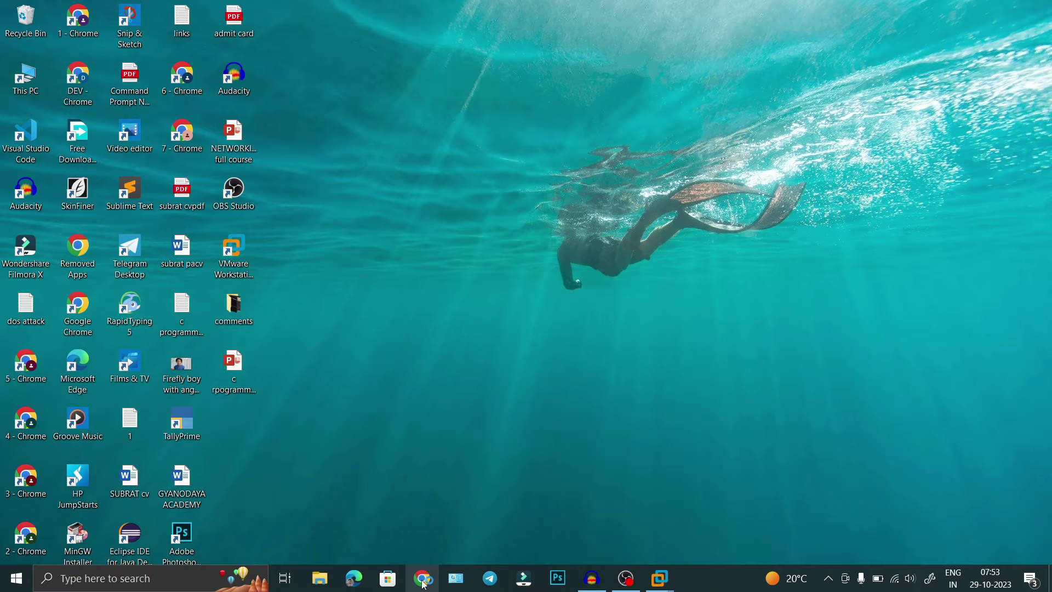
Switch to Chrome, search Google for "top 10 vulnerable machine" and open the TheMatrixVM project from SourceForge's vulnerable machine results
{"action": "left_click", "coordinate": [422, 579]}
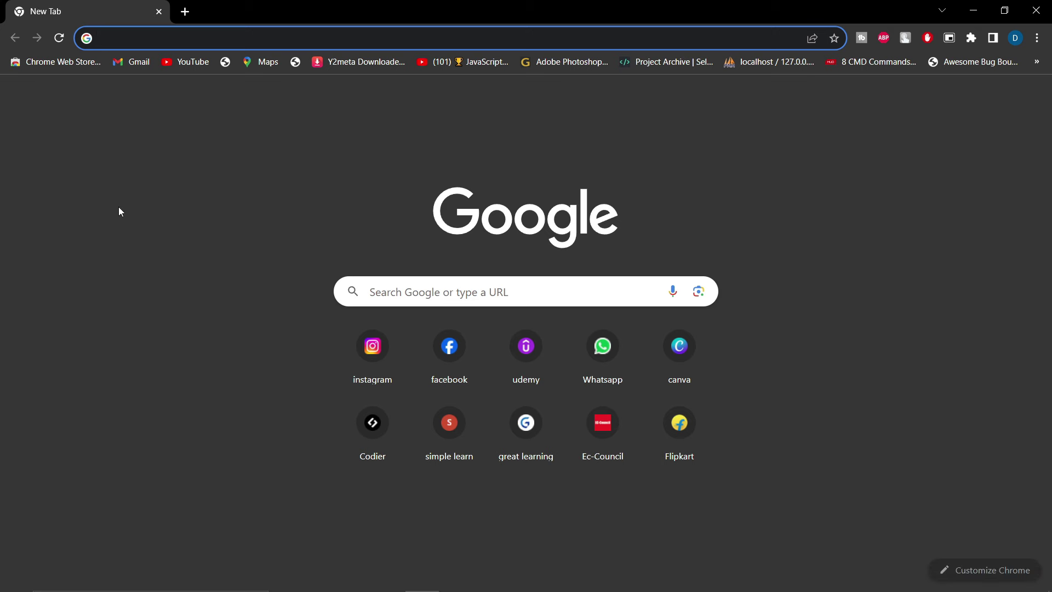
{"action": "type", "text": "top"}
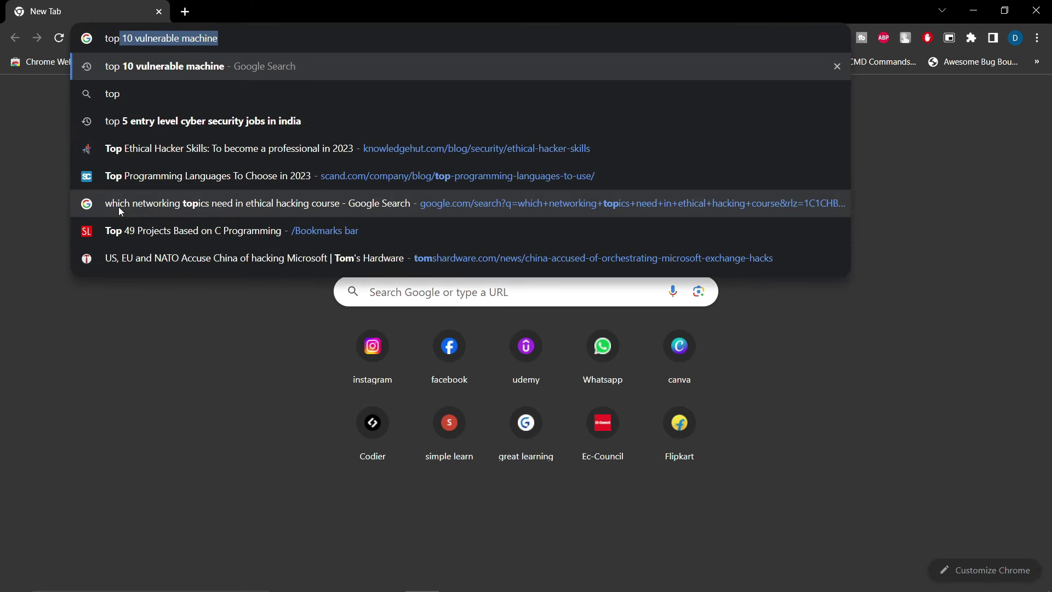
{"action": "key", "text": "Return"}
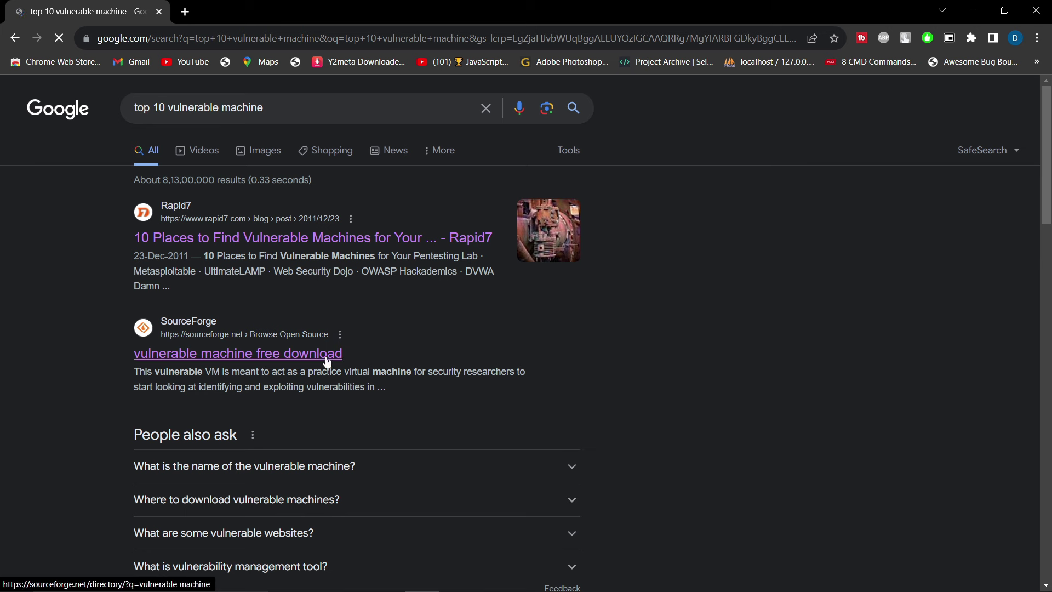
{"action": "left_click", "coordinate": [310, 359]}
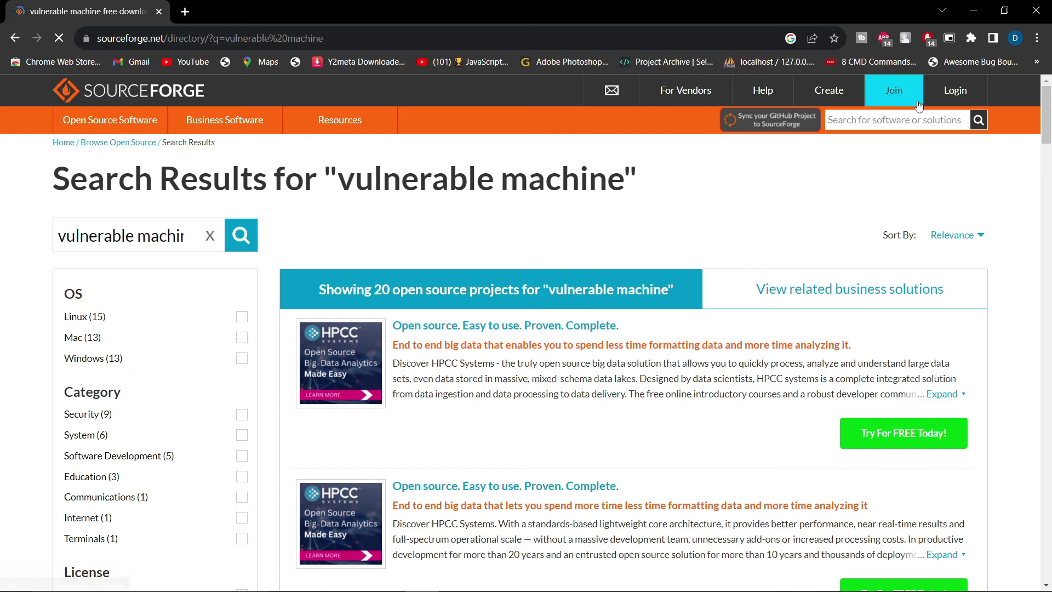
{"action": "left_click_drag", "start_coordinate": [1047, 115], "coordinate": [1048, 175]}
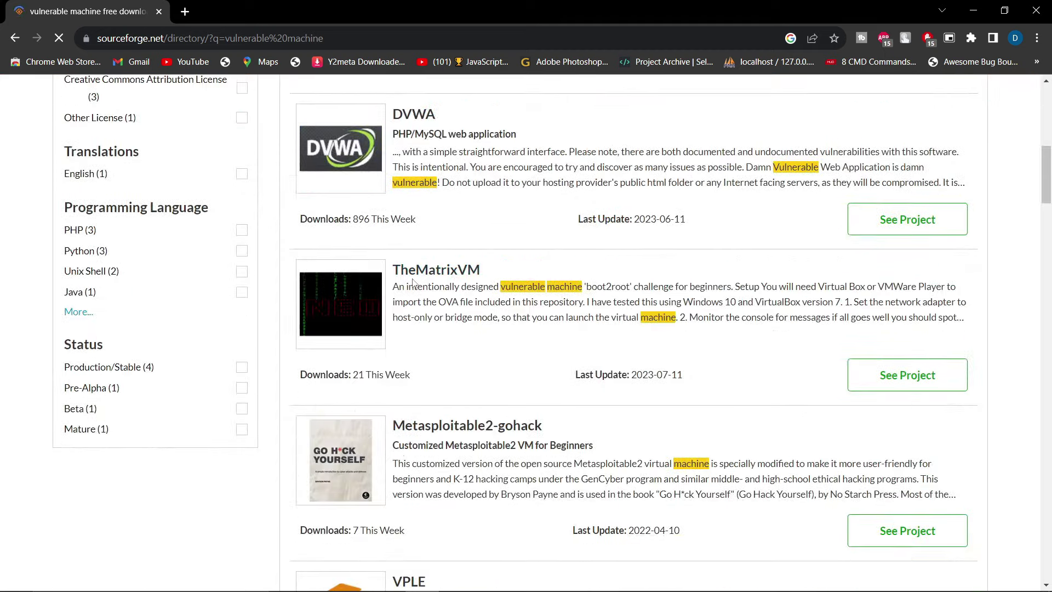
{"action": "left_click", "coordinate": [447, 272]}
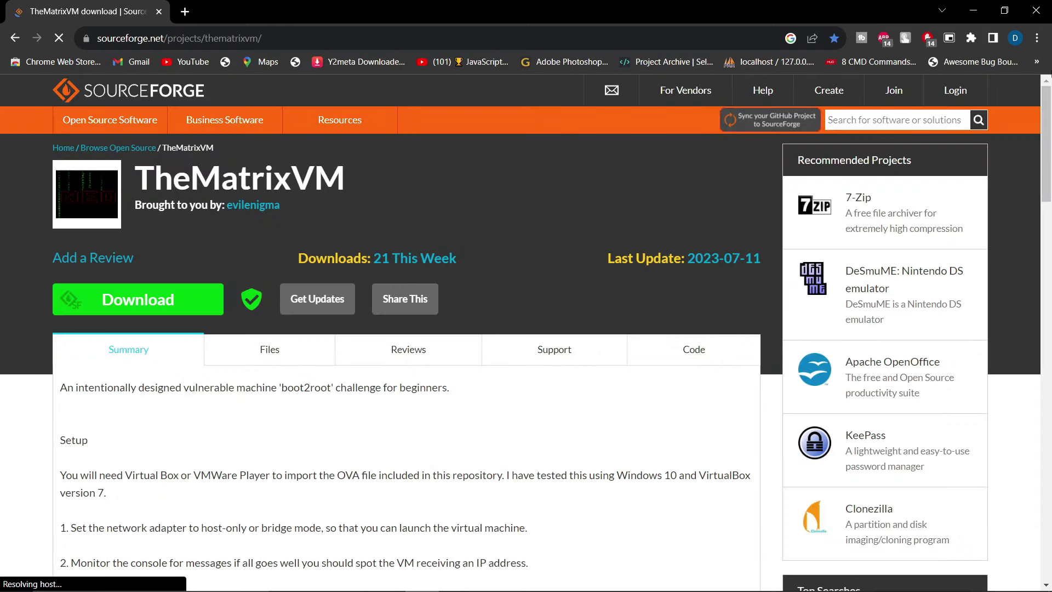
Read TheMatrixVM's summary, including the boot2root challenge, OVA import requirement, network adapter mode and console monitoring instructions
{"action": "left_click_drag", "start_coordinate": [1047, 119], "coordinate": [1048, 175]}
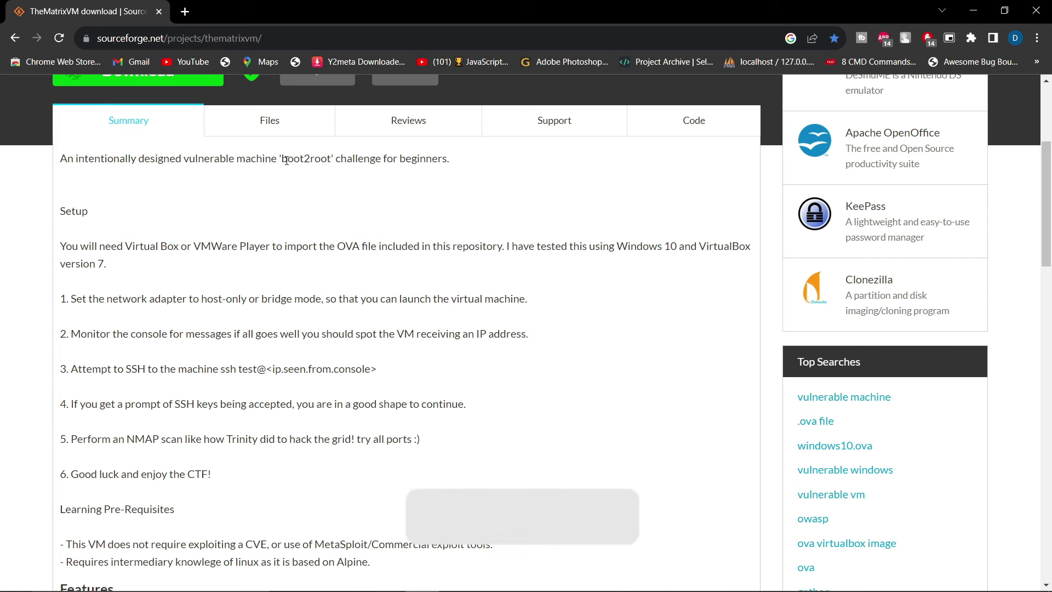
{"action": "left_click_drag", "start_coordinate": [288, 159], "coordinate": [356, 157]}
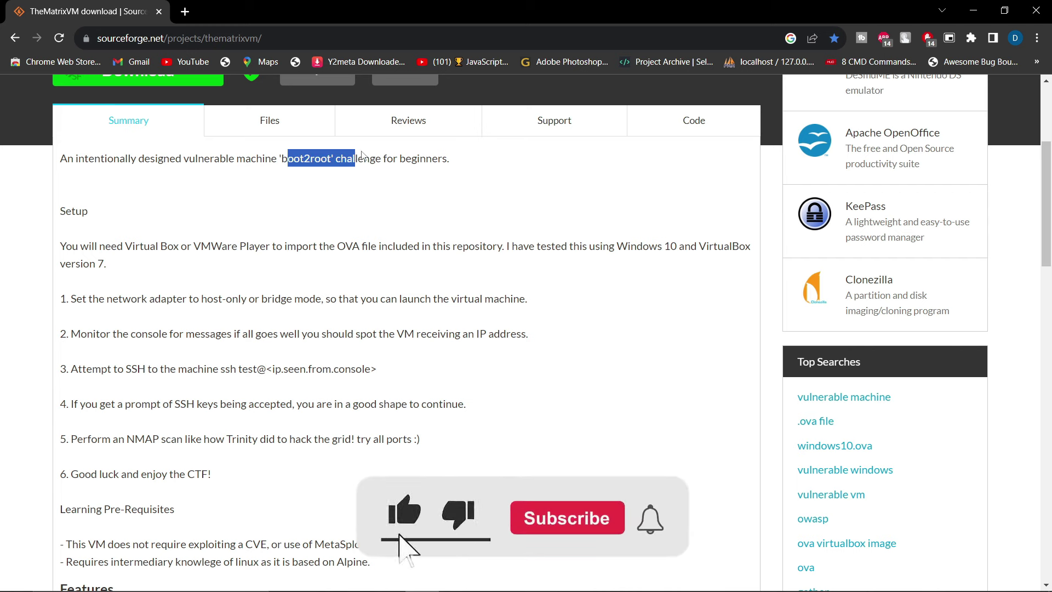
{"action": "left_click_drag", "start_coordinate": [377, 247], "coordinate": [338, 248]}
{"action": "left_click", "coordinate": [435, 250]}
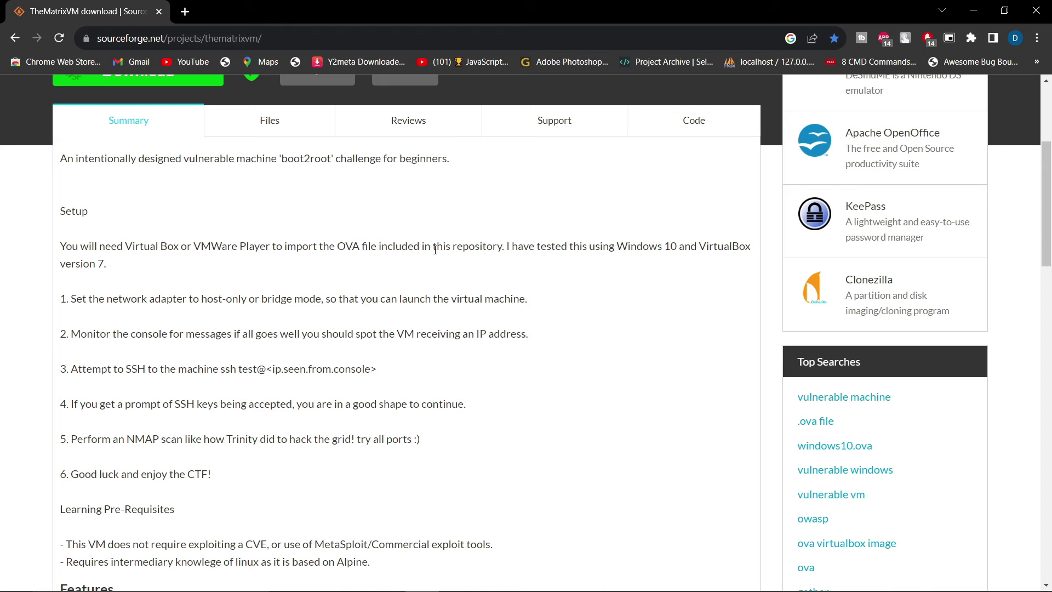
{"action": "scroll", "coordinate": [436, 250], "scroll_direction": "down", "scroll_amount": 2}
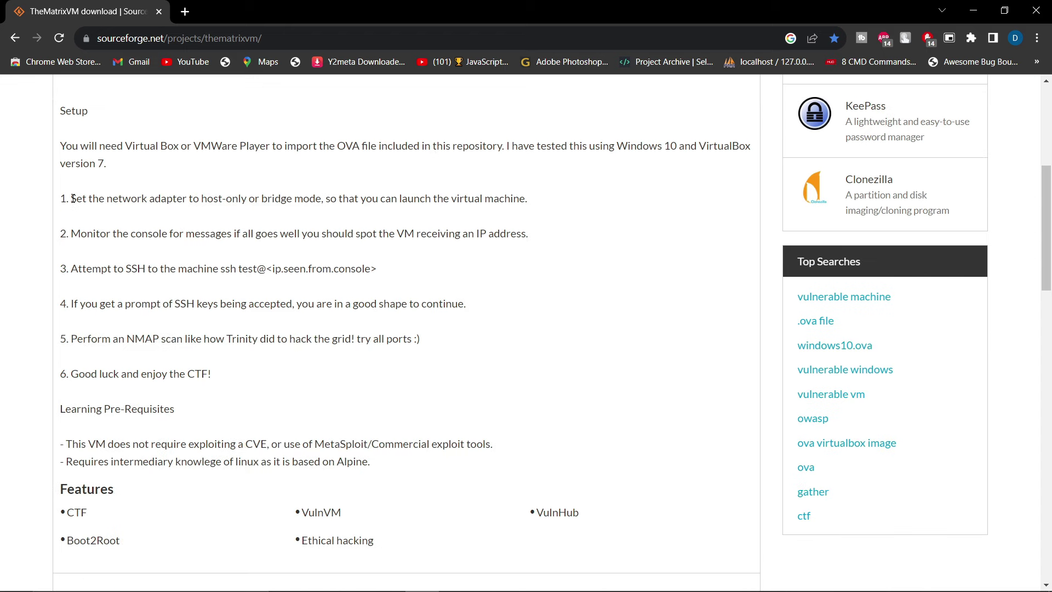
{"action": "left_click_drag", "start_coordinate": [73, 198], "coordinate": [529, 198]}
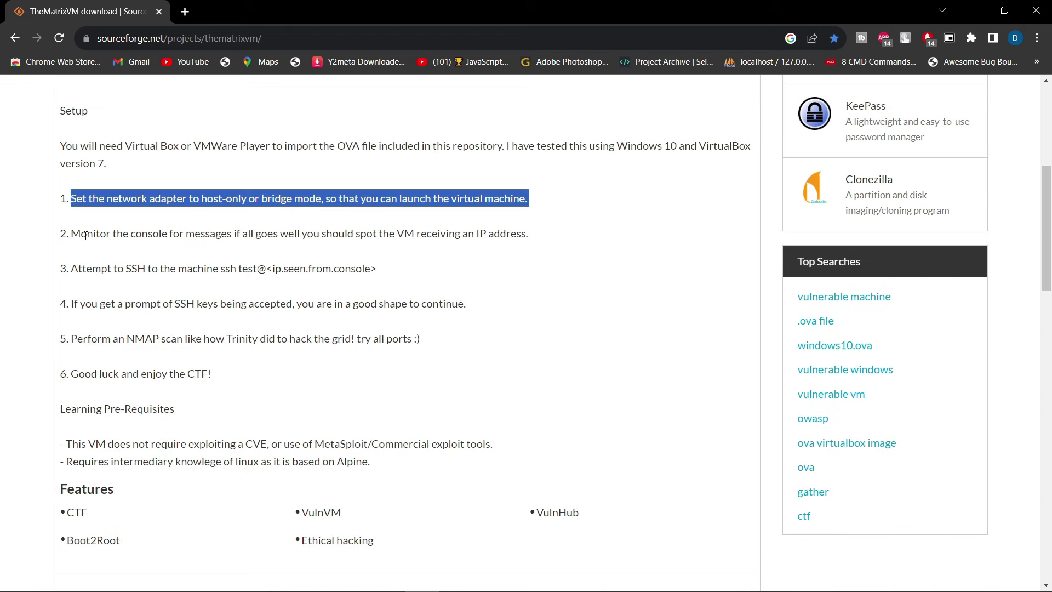
{"action": "left_click_drag", "start_coordinate": [73, 234], "coordinate": [545, 252]}
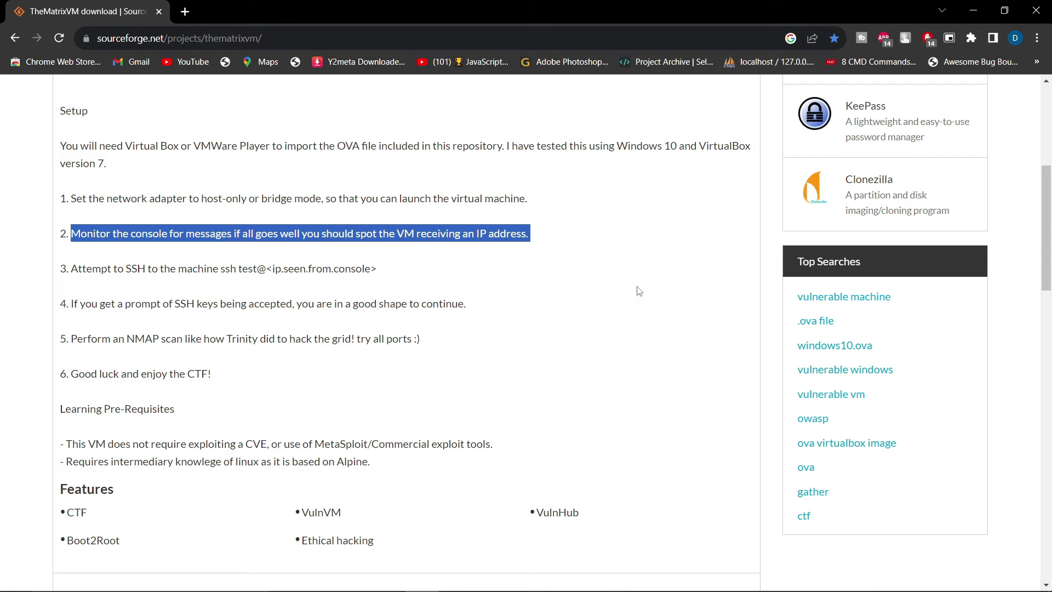
Start the TheMatrixVM download and cancel saving the TheMatrix ZIP archive
{"action": "scroll", "coordinate": [636, 291], "scroll_direction": "up", "scroll_amount": 6}
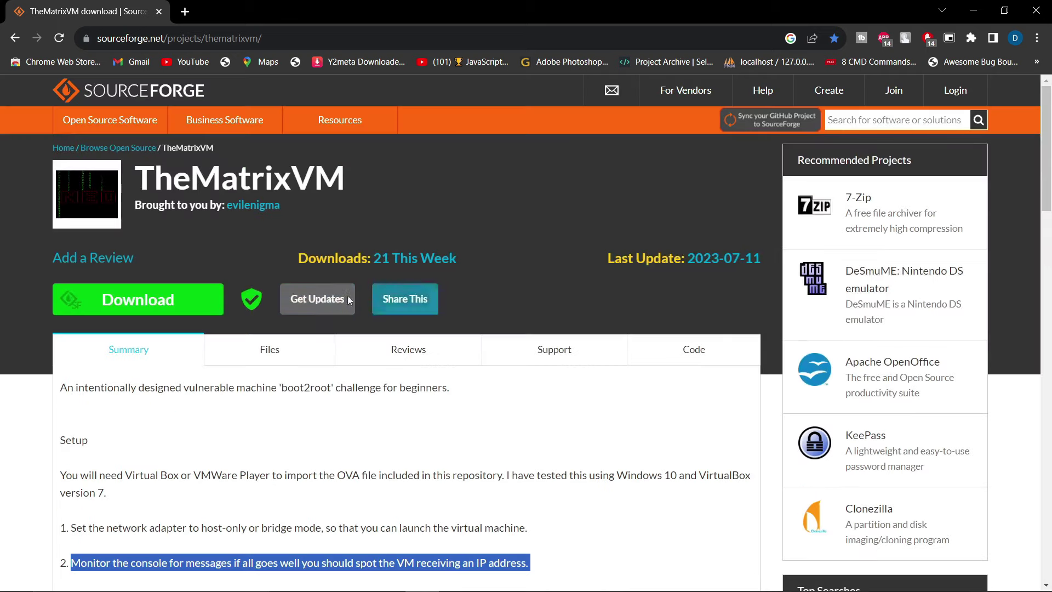
{"action": "left_click", "coordinate": [175, 305]}
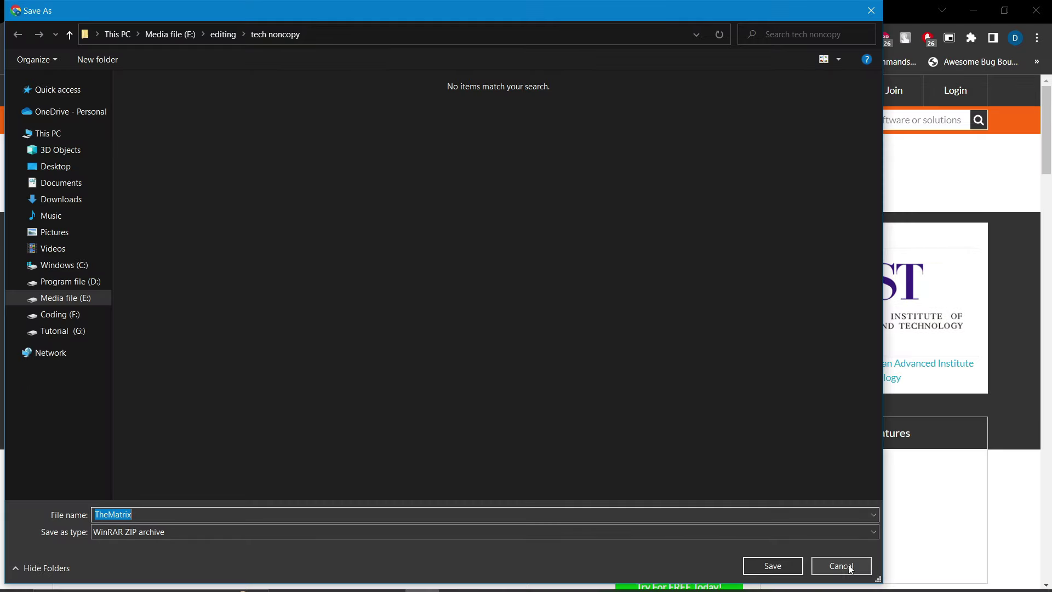
{"action": "left_click", "coordinate": [848, 565]}
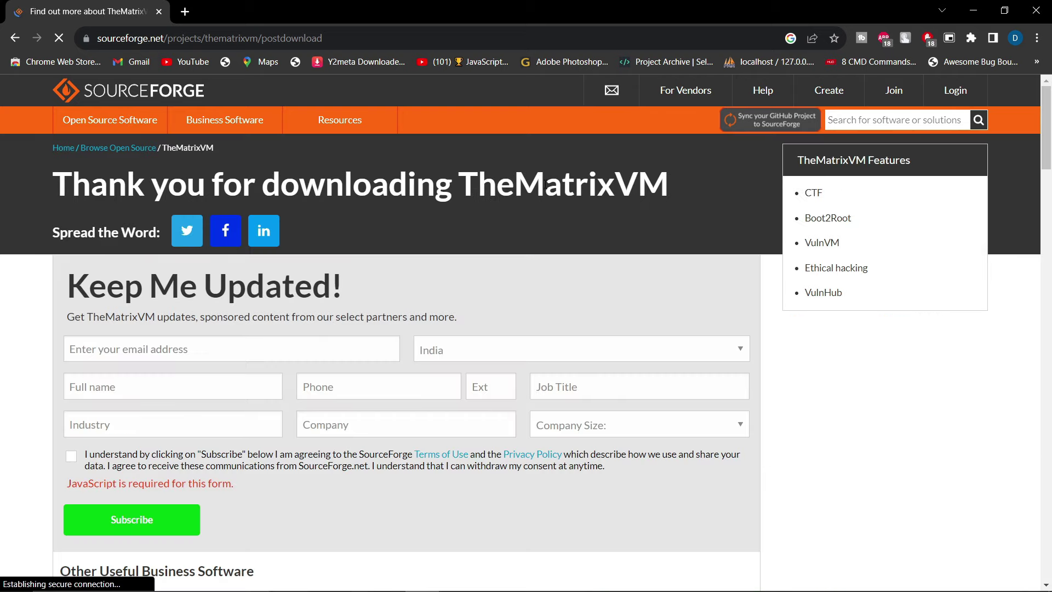
Switch to File Explorer and open the folder named "the matrix" on Program file (D:)
{"action": "key", "text": "super+d"}
{"action": "left_click", "coordinate": [331, 586]}
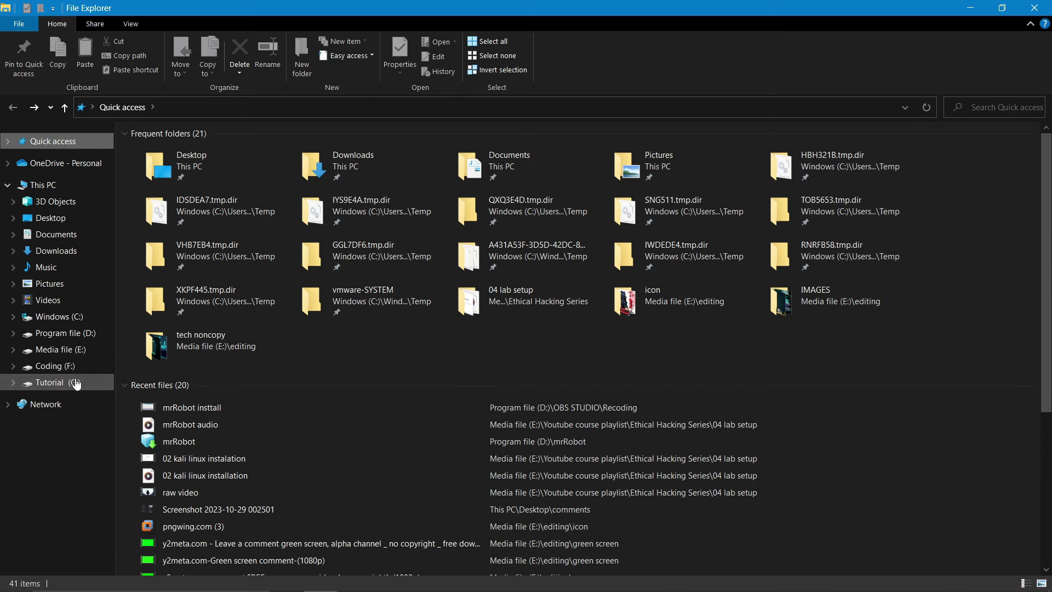
{"action": "left_click", "coordinate": [79, 339]}
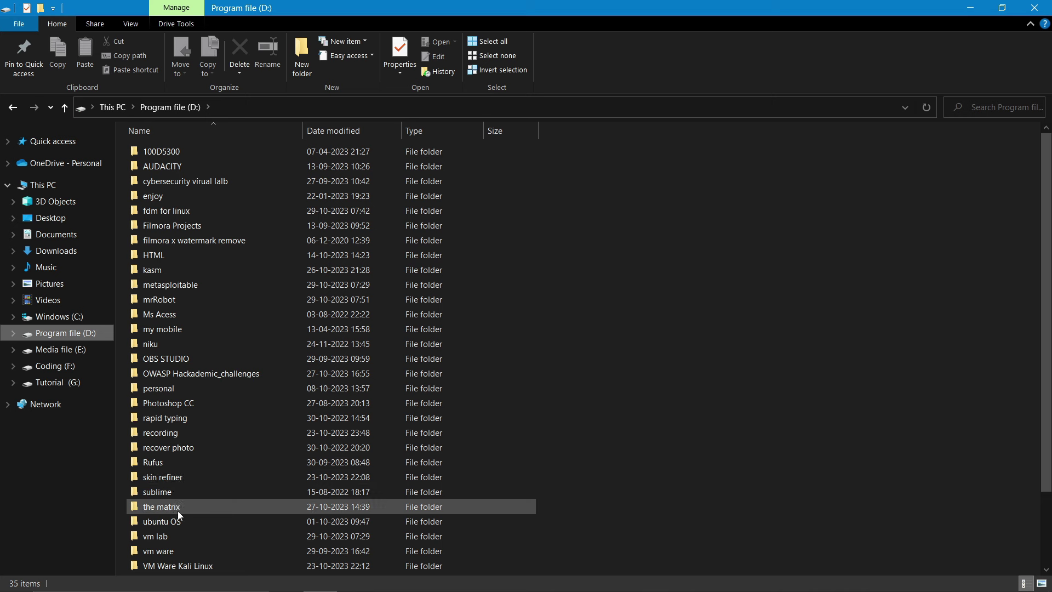
{"action": "double_click", "coordinate": [163, 506]}
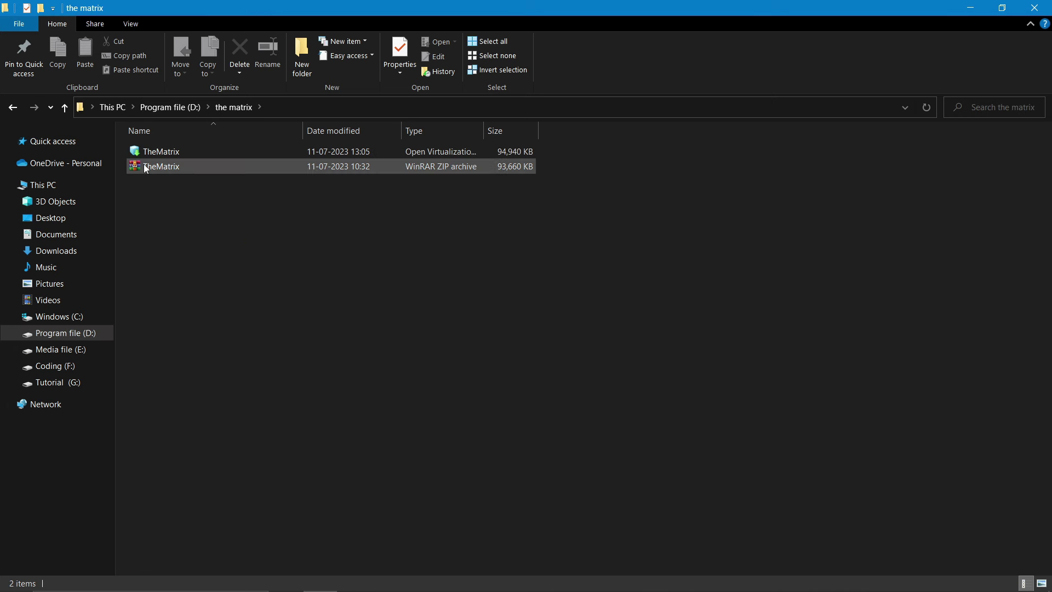
{"action": "double_click", "coordinate": [186, 169]}
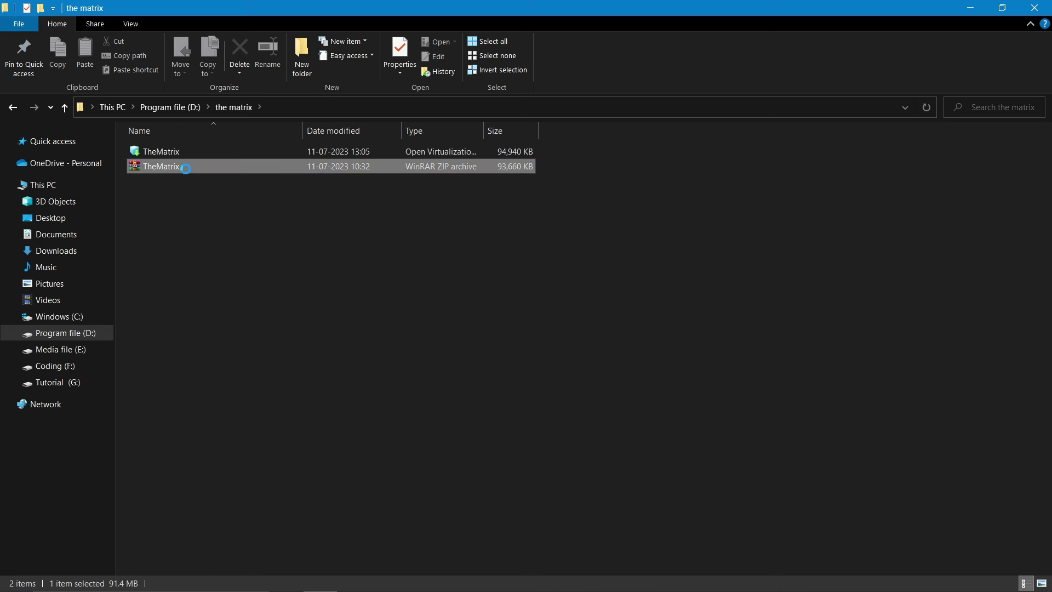
{"action": "right_click", "coordinate": [186, 169]}
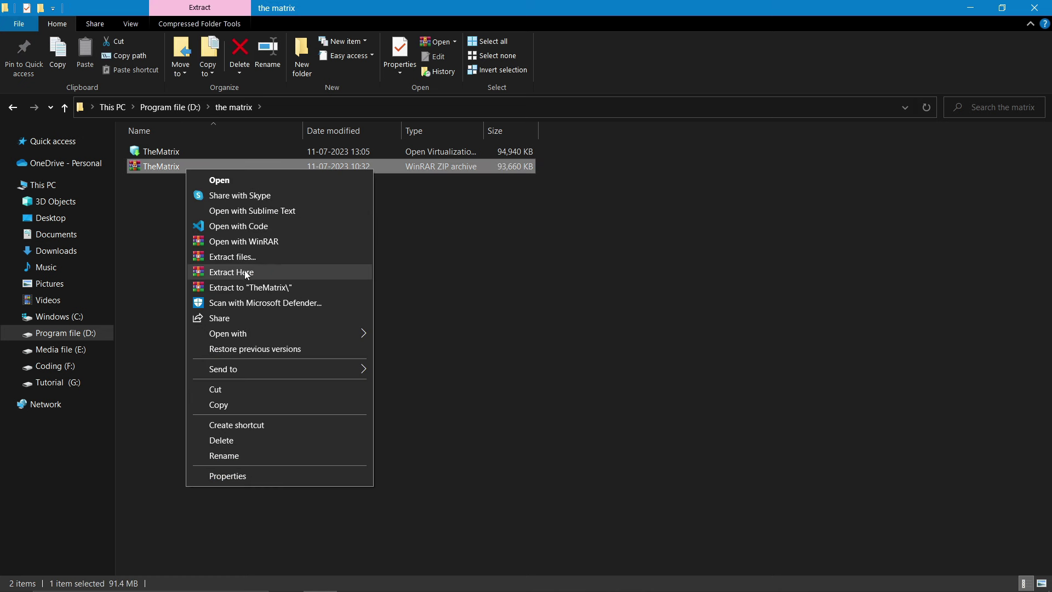
{"action": "left_click", "coordinate": [169, 263]}
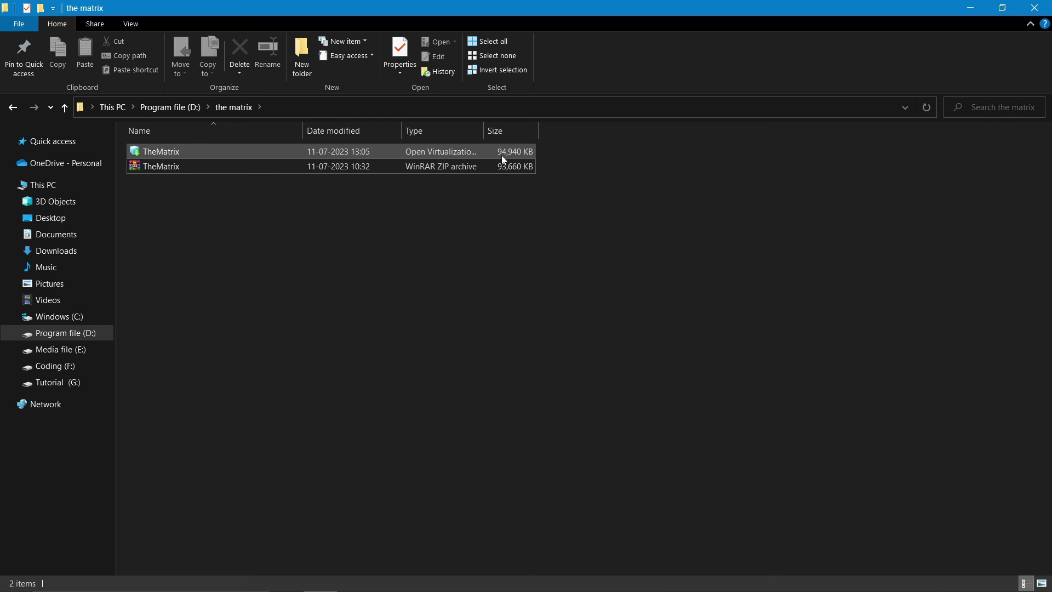
Switch to VMware Workstation and open the TheMatrix virtual machine file from the "the matrix" folder on Program file (D:)
{"action": "left_click", "coordinate": [979, 6]}
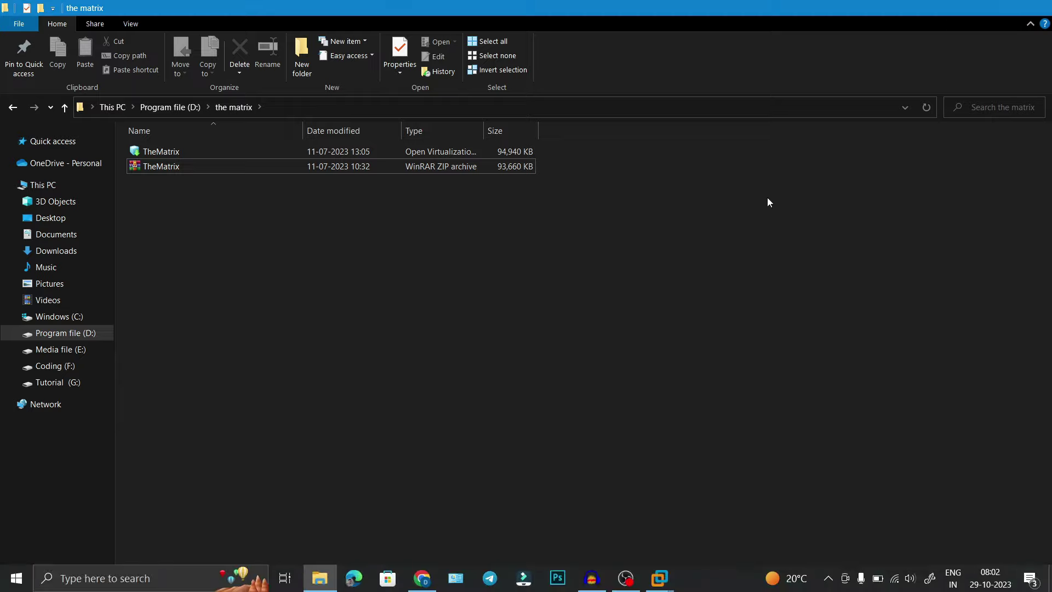
{"action": "mouse_move", "coordinate": [661, 576]}
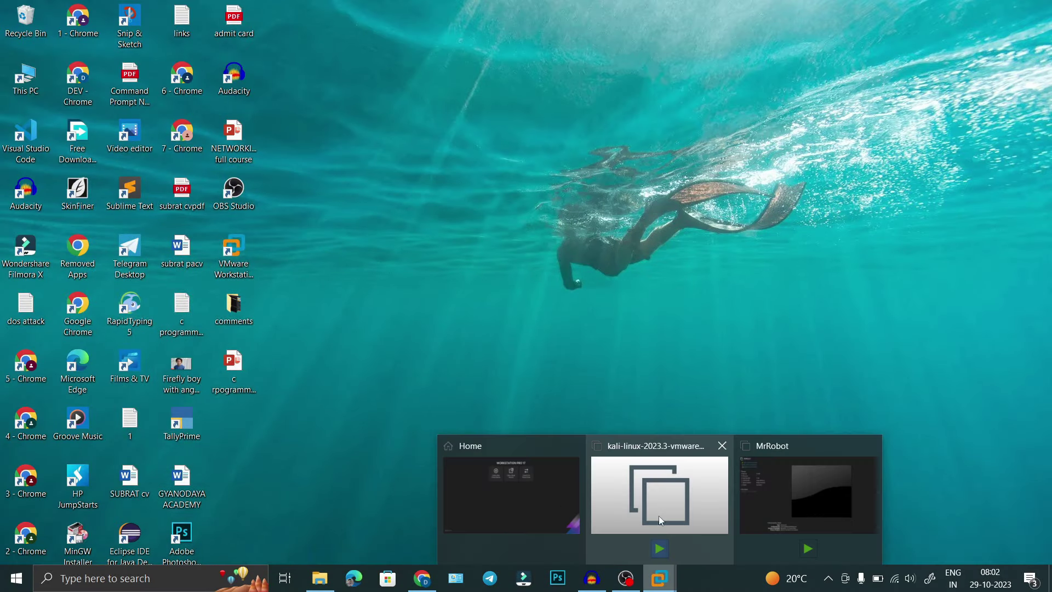
{"action": "left_click", "coordinate": [532, 505]}
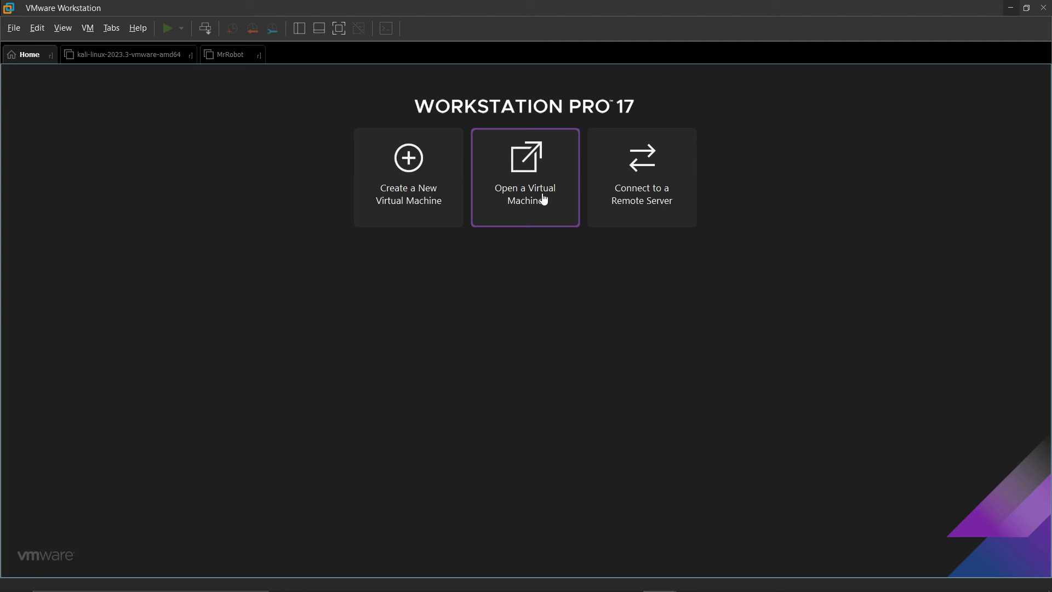
{"action": "left_click", "coordinate": [542, 194]}
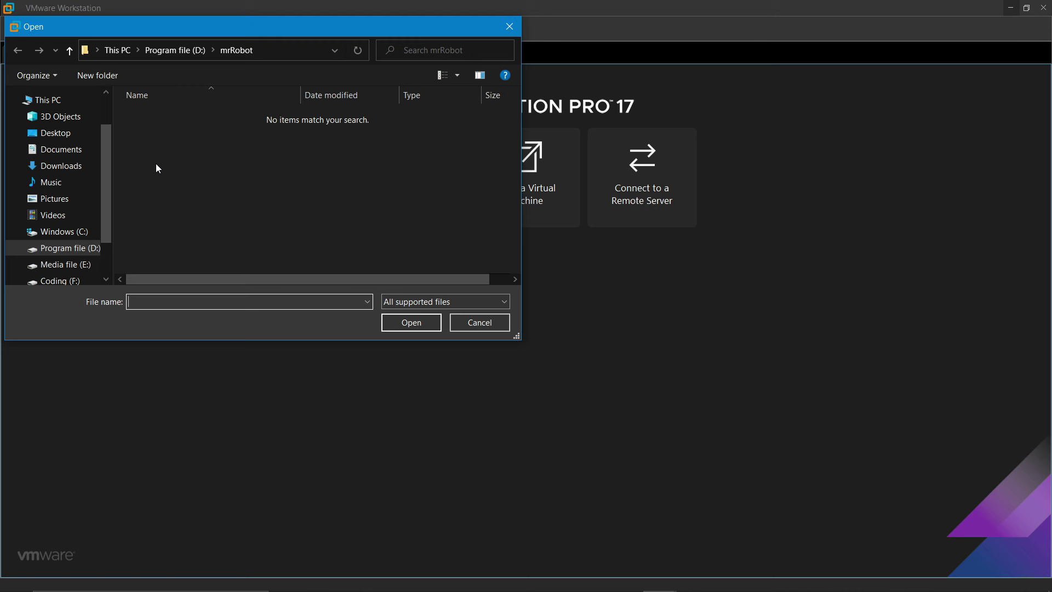
{"action": "left_click", "coordinate": [77, 253]}
{"action": "left_click", "coordinate": [515, 267]}
{"action": "left_click", "coordinate": [515, 268]}
{"action": "scroll", "coordinate": [516, 268], "scroll_direction": "down", "scroll_amount": 4}
{"action": "left_click", "coordinate": [515, 268]}
{"action": "double_click", "coordinate": [269, 235]}
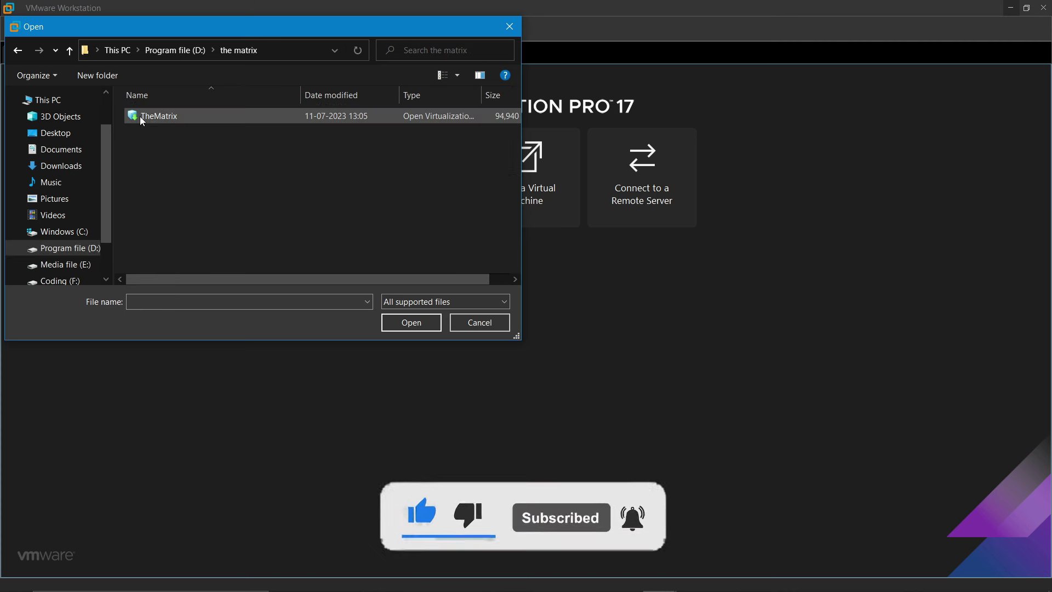
{"action": "left_click", "coordinate": [262, 120]}
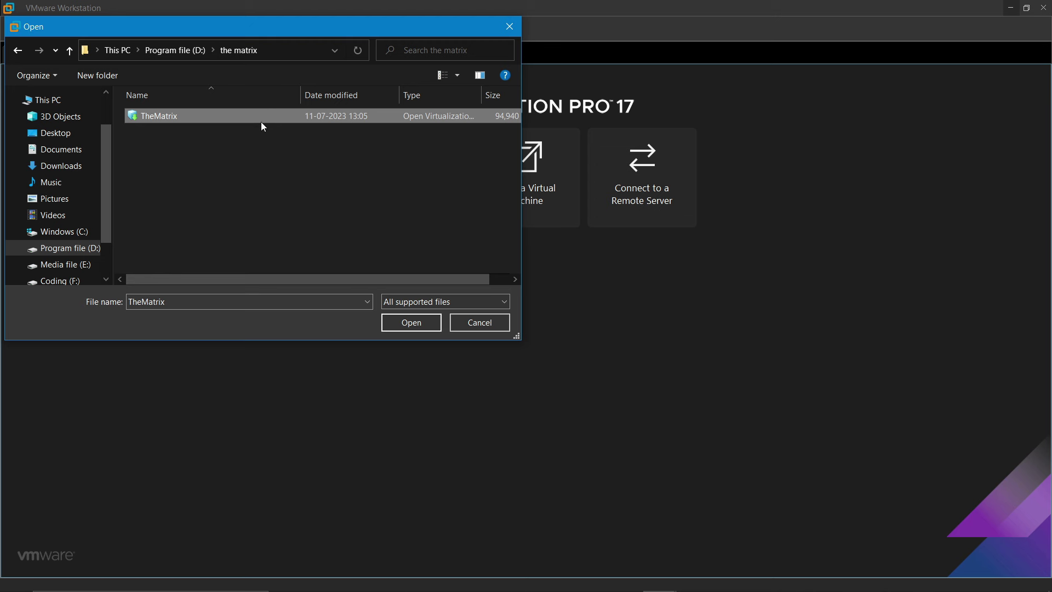
{"action": "left_click", "coordinate": [414, 323]}
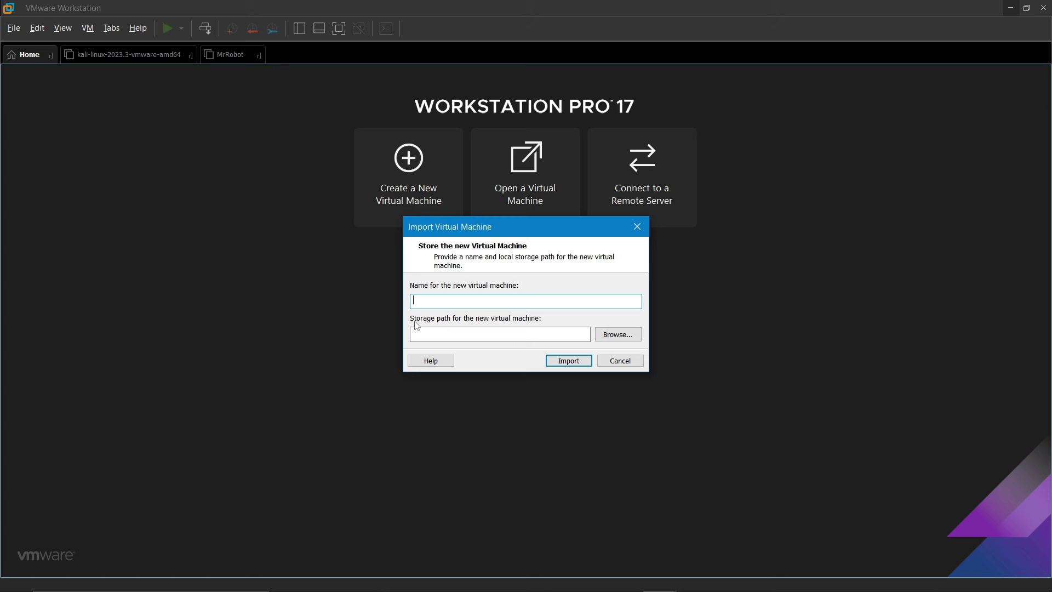
Import the virtual machine with the name TheMatrix and the storage path D:\vm lab\TheMatrix
{"action": "type", "text": "T"}
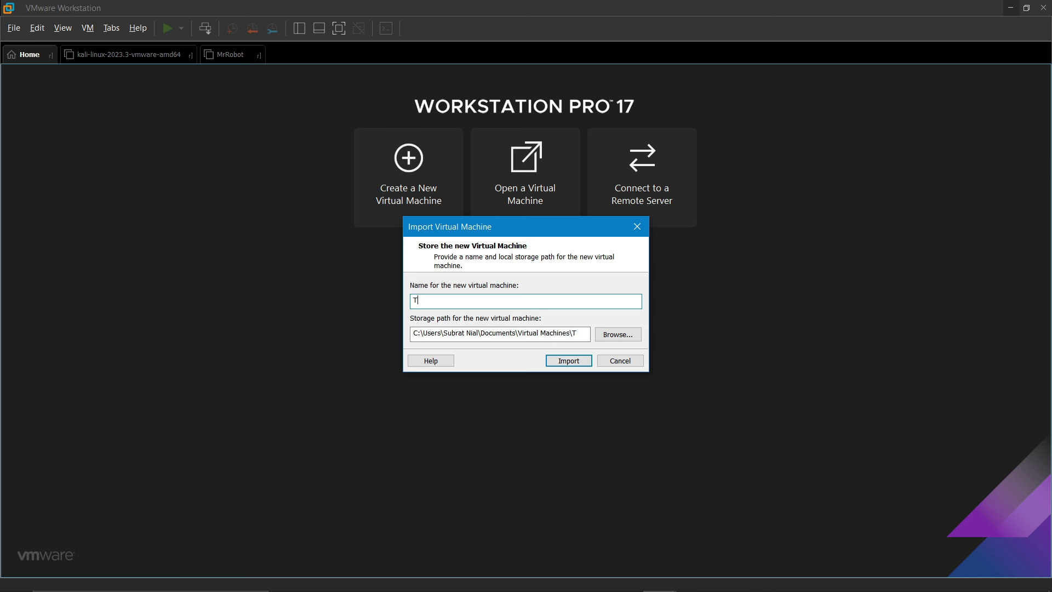
{"action": "type", "text": "heMatrix"}
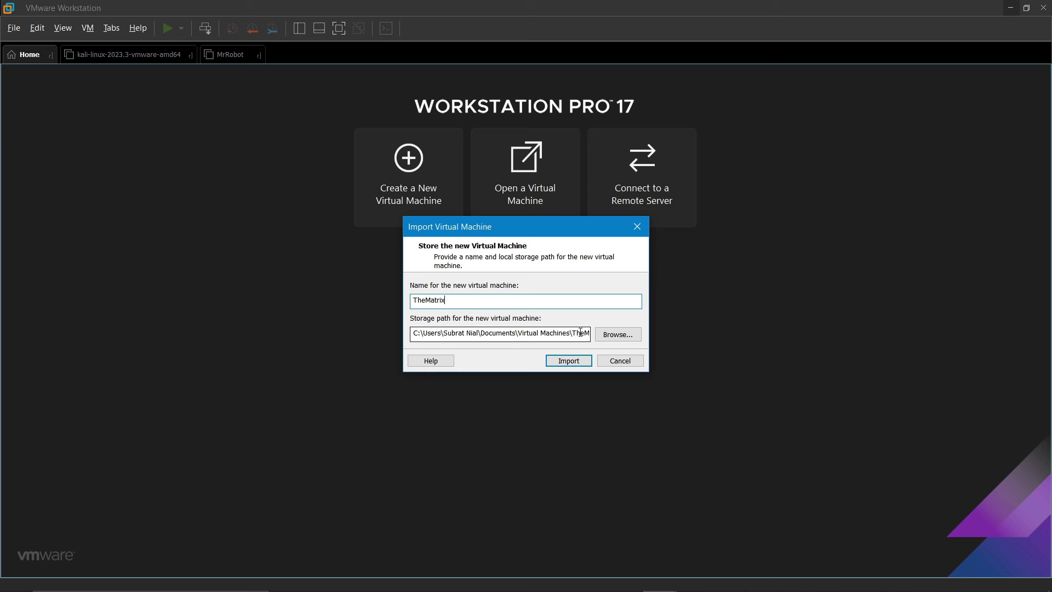
{"action": "left_click", "coordinate": [618, 334]}
{"action": "left_click", "coordinate": [612, 338]}
{"action": "left_click", "coordinate": [612, 339]}
{"action": "left_click", "coordinate": [612, 339]}
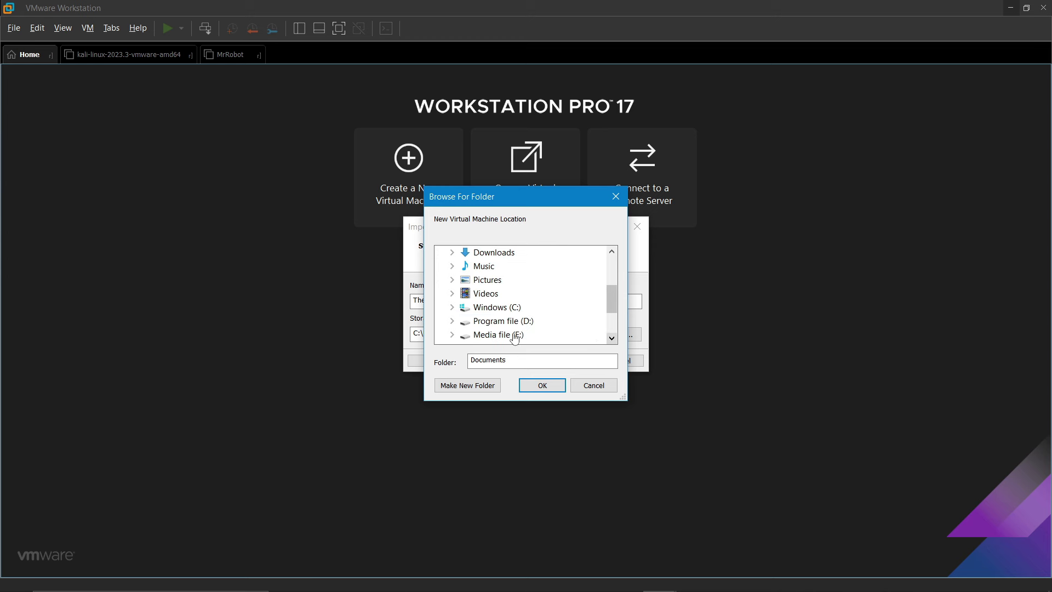
{"action": "left_click", "coordinate": [454, 322]}
{"action": "left_click_drag", "start_coordinate": [612, 339], "coordinate": [613, 340]}
{"action": "double_click", "coordinate": [482, 321]}
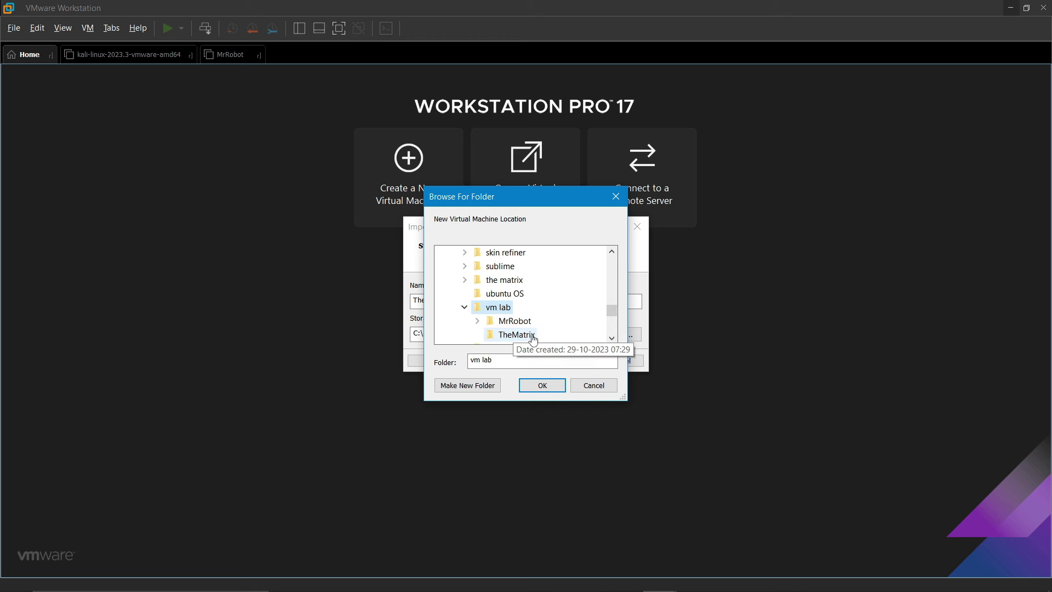
{"action": "left_click", "coordinate": [518, 334]}
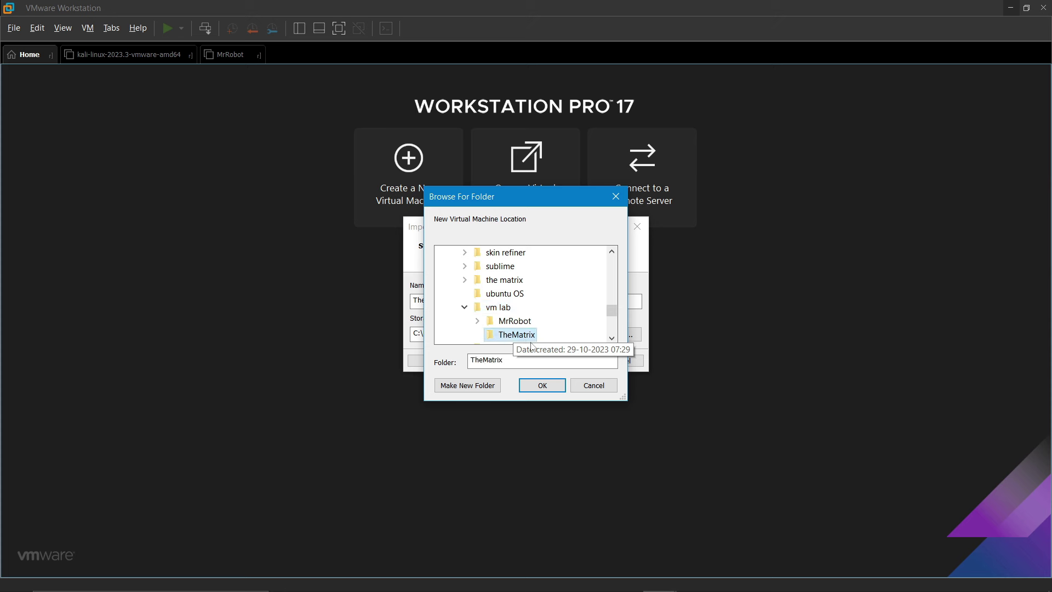
{"action": "left_click", "coordinate": [543, 386]}
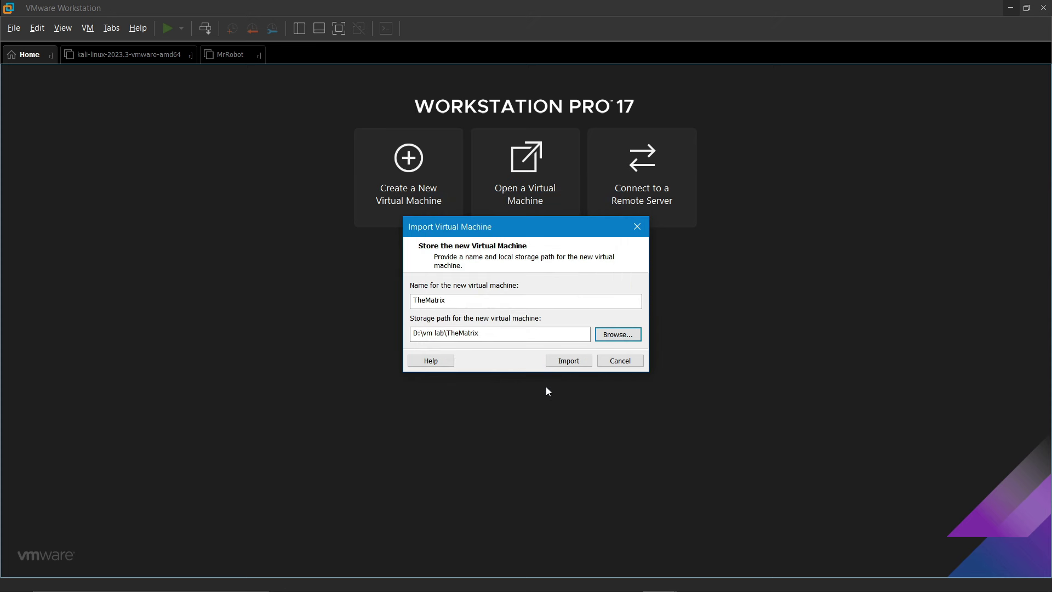
{"action": "left_click", "coordinate": [568, 362]}
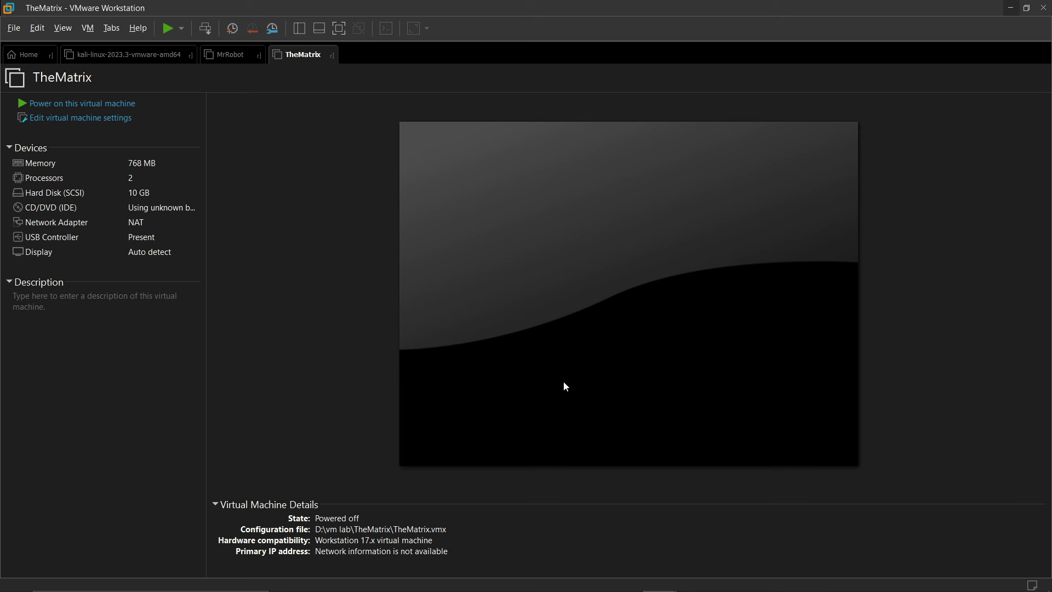
Power on TheMatrix until its login prompt loads, and shut down its guest operating system
{"action": "left_click", "coordinate": [94, 111]}
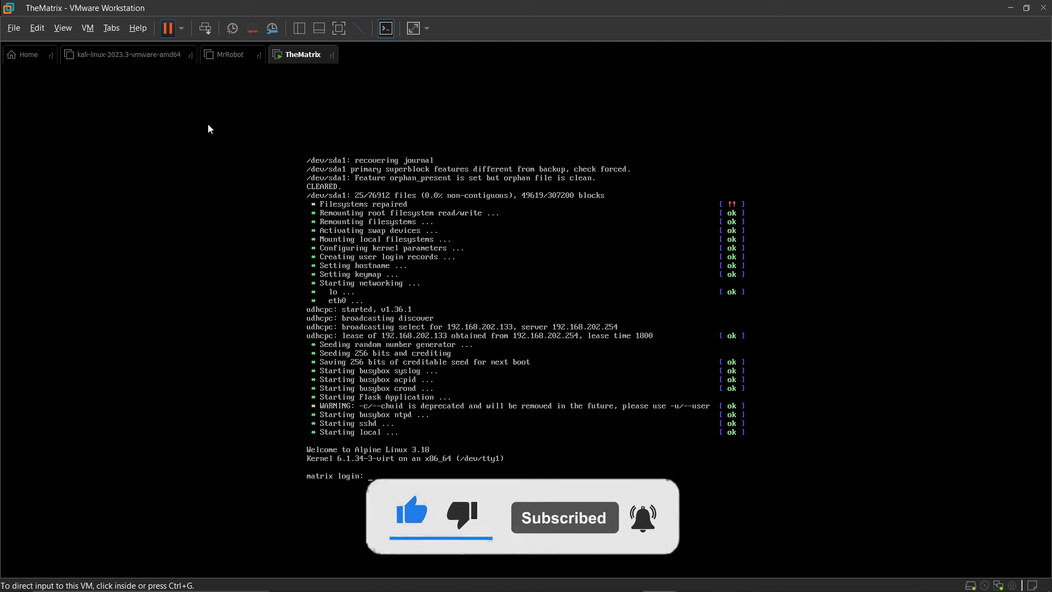
{"action": "left_click", "coordinate": [181, 29]}
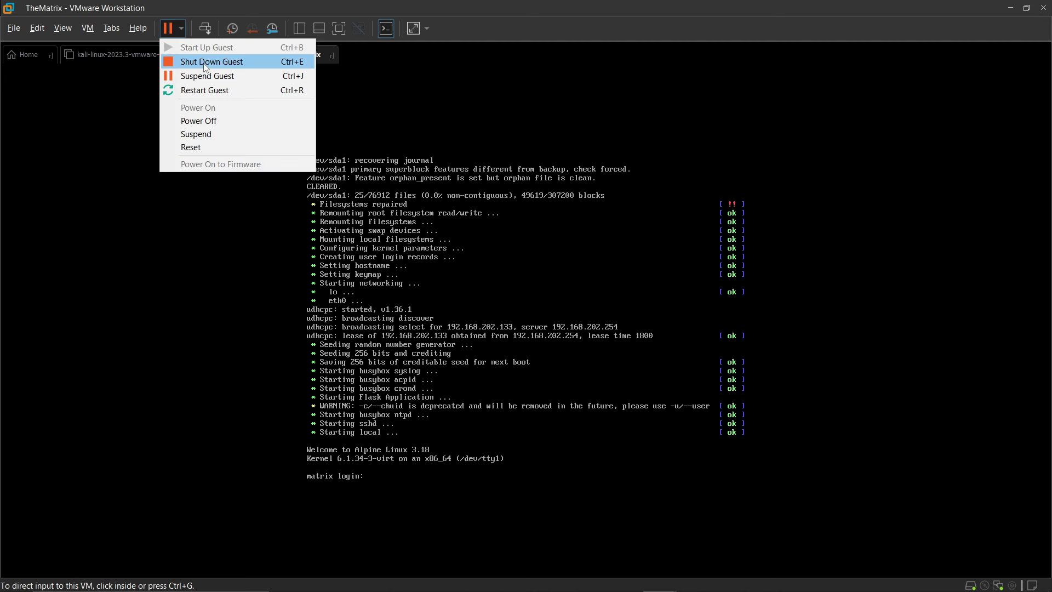
{"action": "left_click", "coordinate": [203, 63]}
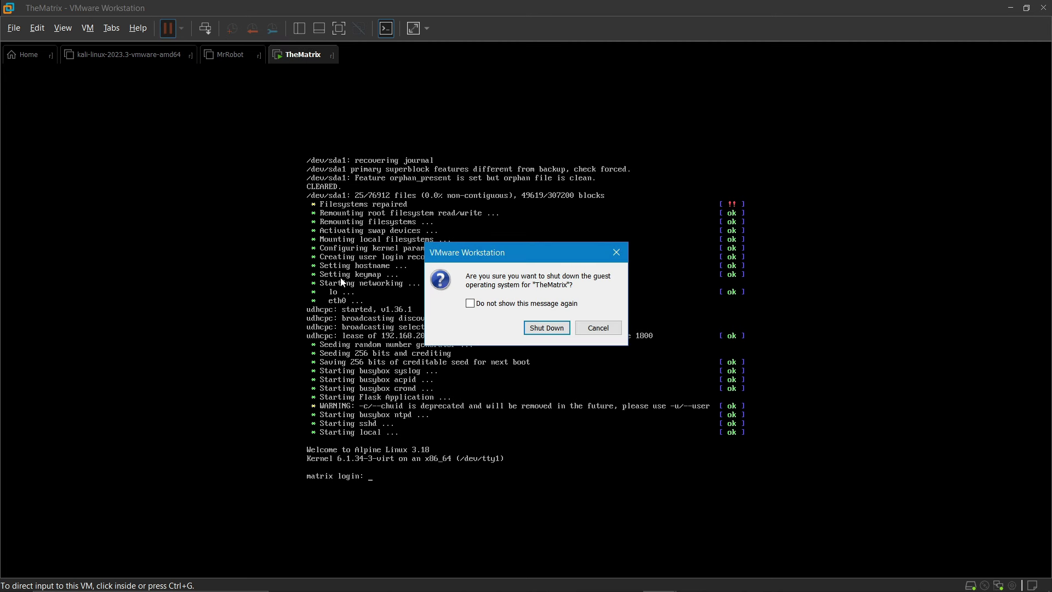
{"action": "left_click", "coordinate": [538, 330]}
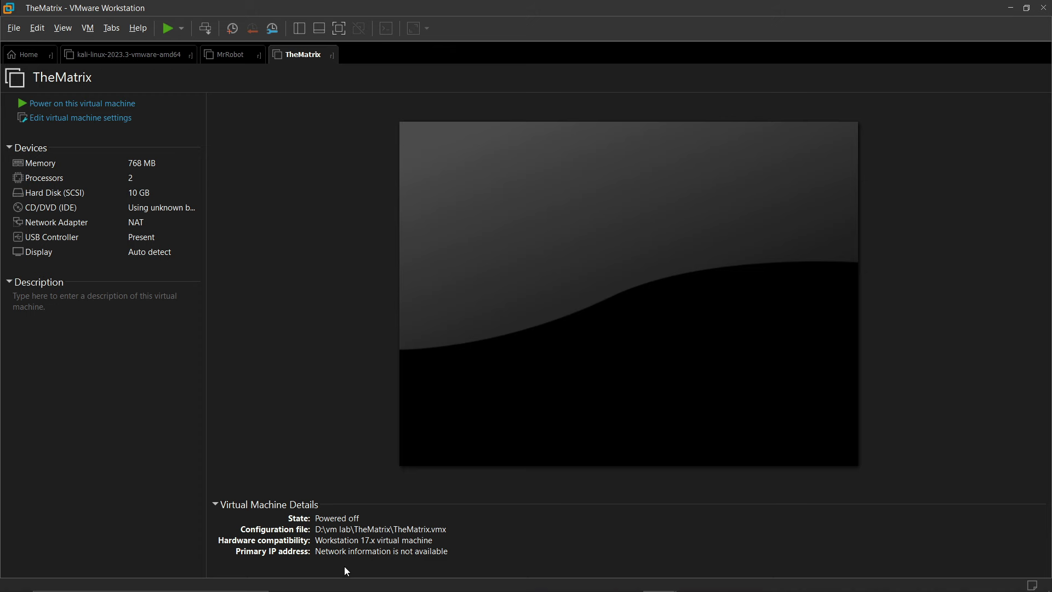
Switch to Chrome, search Google for "metasploitable 2 download" in a new tab and open SourceForge's Metasploitable download project
{"action": "left_click", "coordinate": [433, 585]}
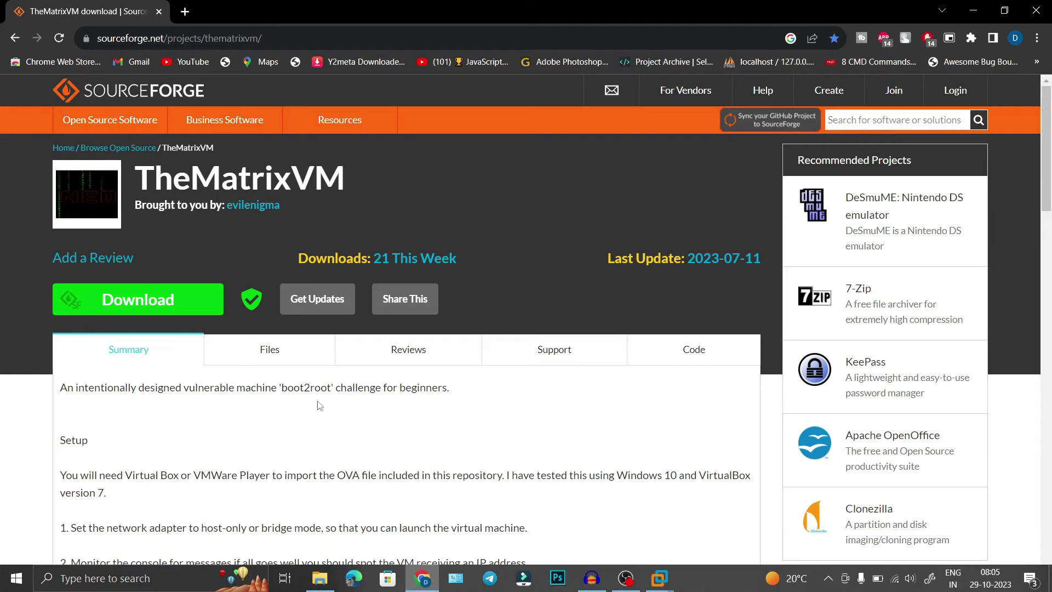
{"action": "key", "text": "ctrl+t"}
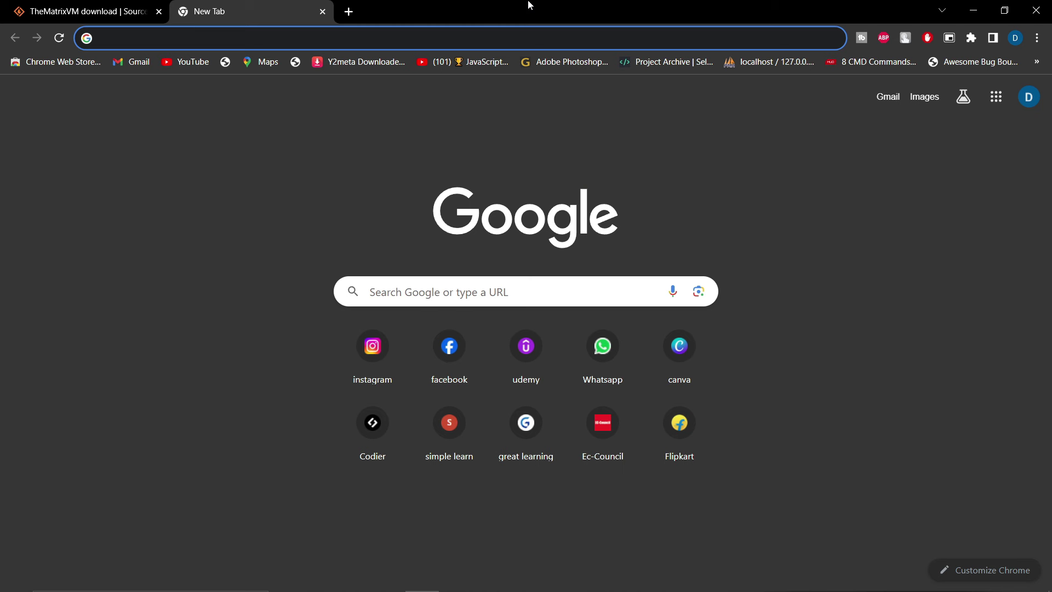
{"action": "type", "text": "metas"}
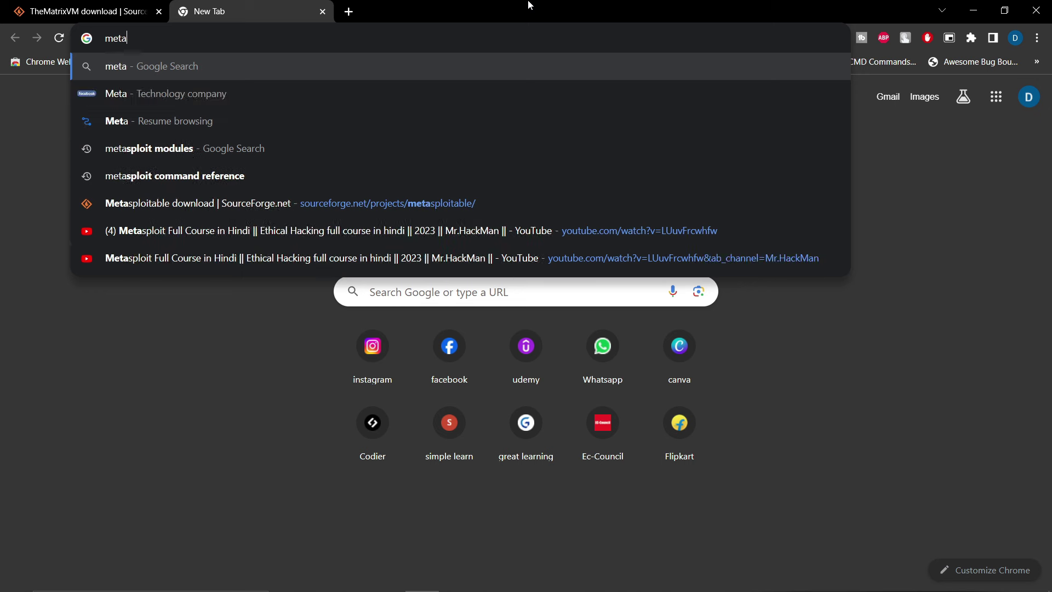
{"action": "key", "text": "Down"}
{"action": "key", "text": "Down"}
{"action": "key", "text": "Down"}
{"action": "key", "text": "Down"}
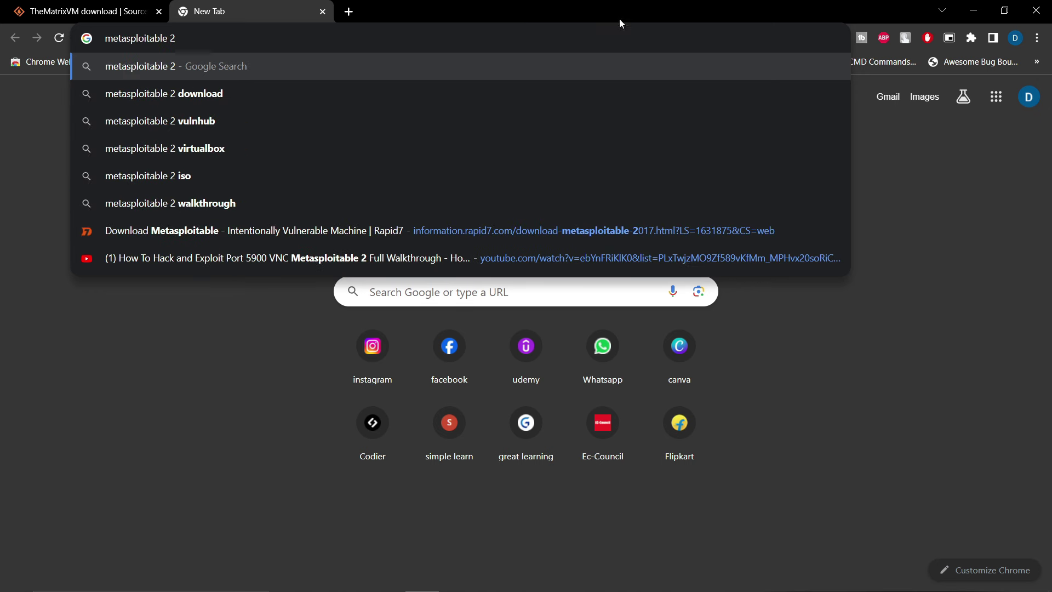
{"action": "key", "text": "Down"}
{"action": "key", "text": "Return"}
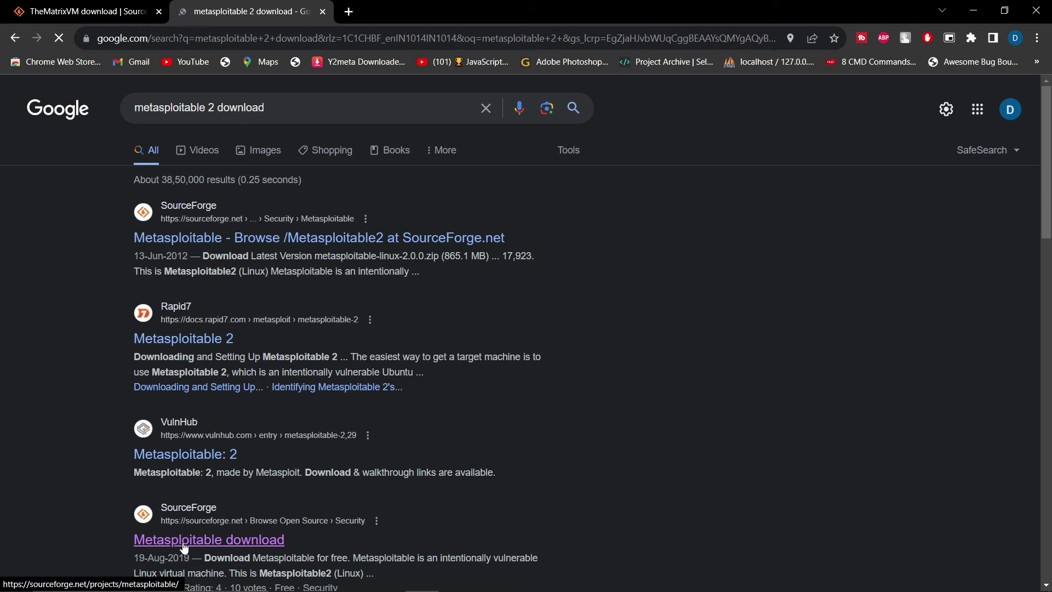
{"action": "left_click", "coordinate": [226, 541]}
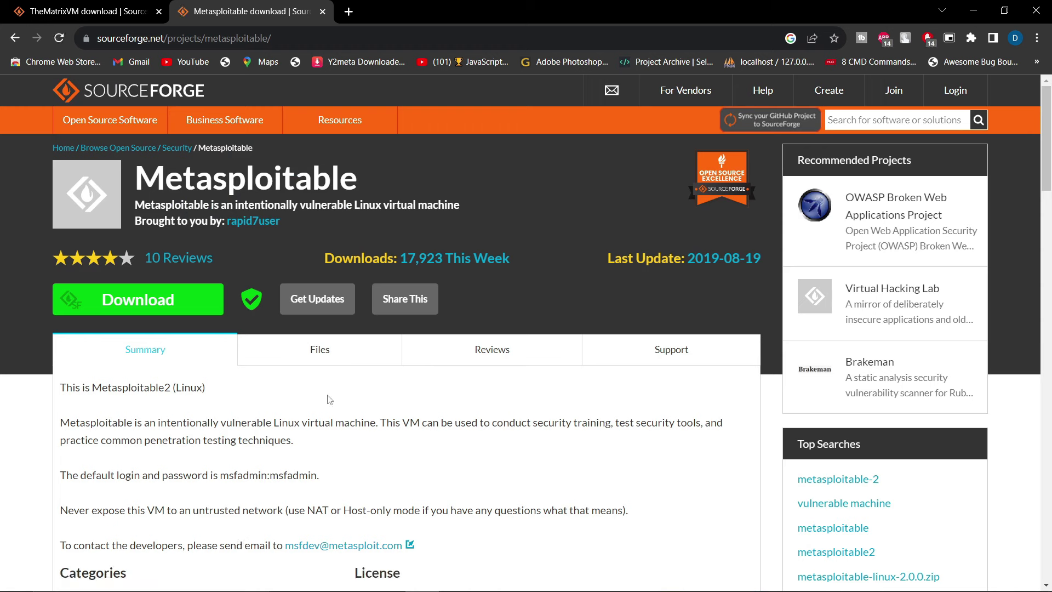
Start the Metasploitable download and cancel saving the metasploitable-linux-2.0.0 ZIP archive
{"action": "left_click", "coordinate": [151, 302]}
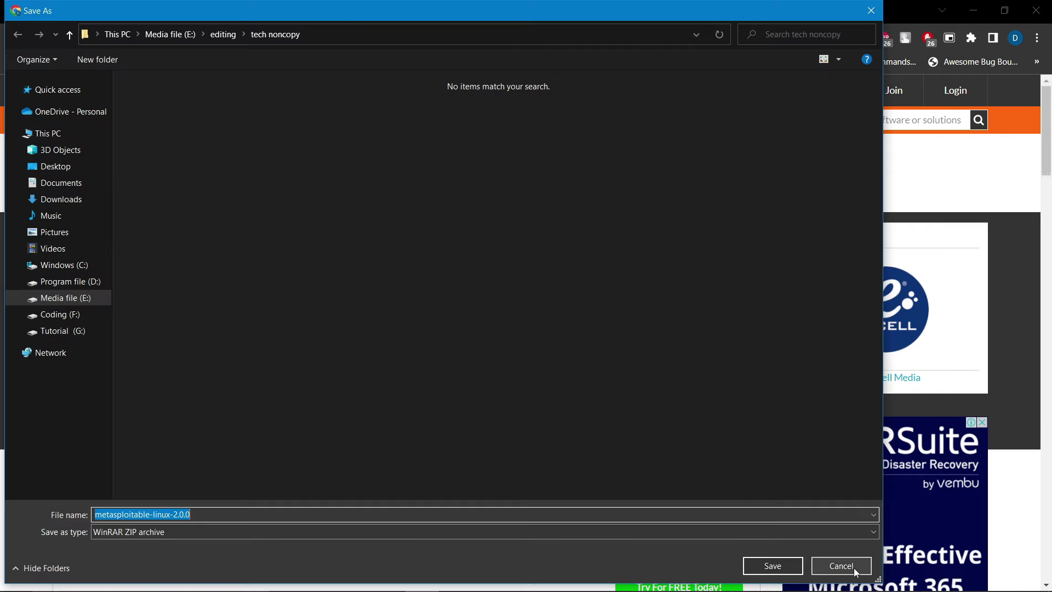
{"action": "left_click", "coordinate": [854, 568]}
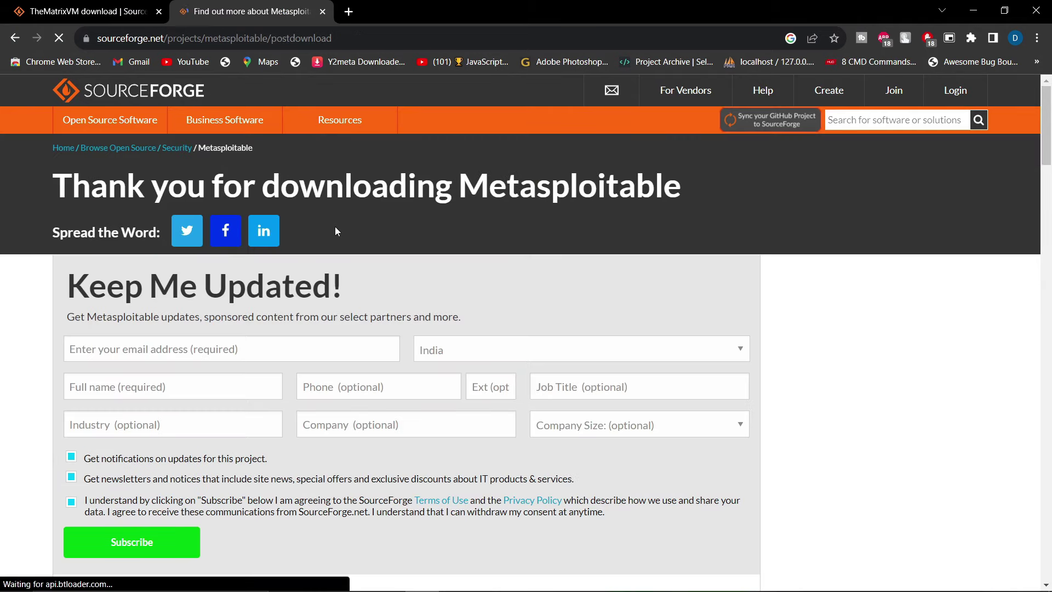
Switch to File Explorer and extract the metasploitable-linux-2.0.0 archive in place inside the metasploitable folder on Program file (D:)
{"action": "left_click", "coordinate": [324, 578]}
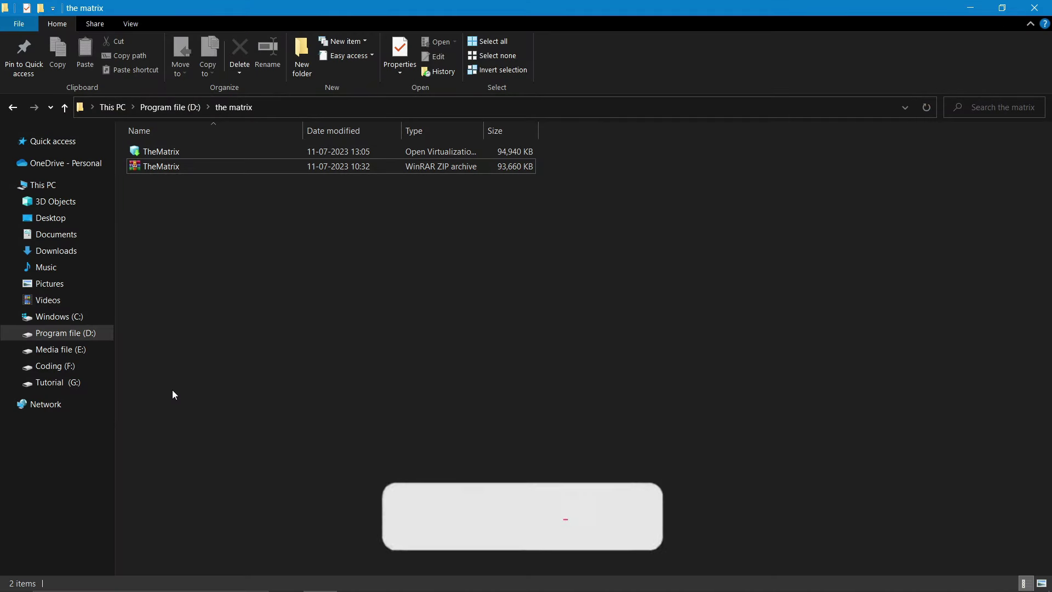
{"action": "left_click", "coordinate": [175, 113]}
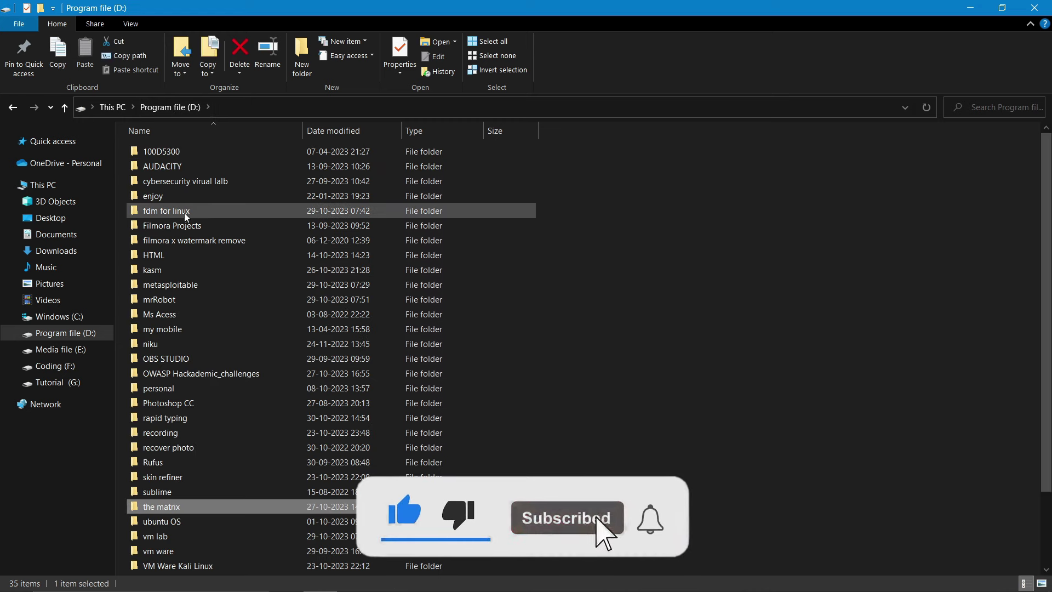
{"action": "double_click", "coordinate": [186, 284]}
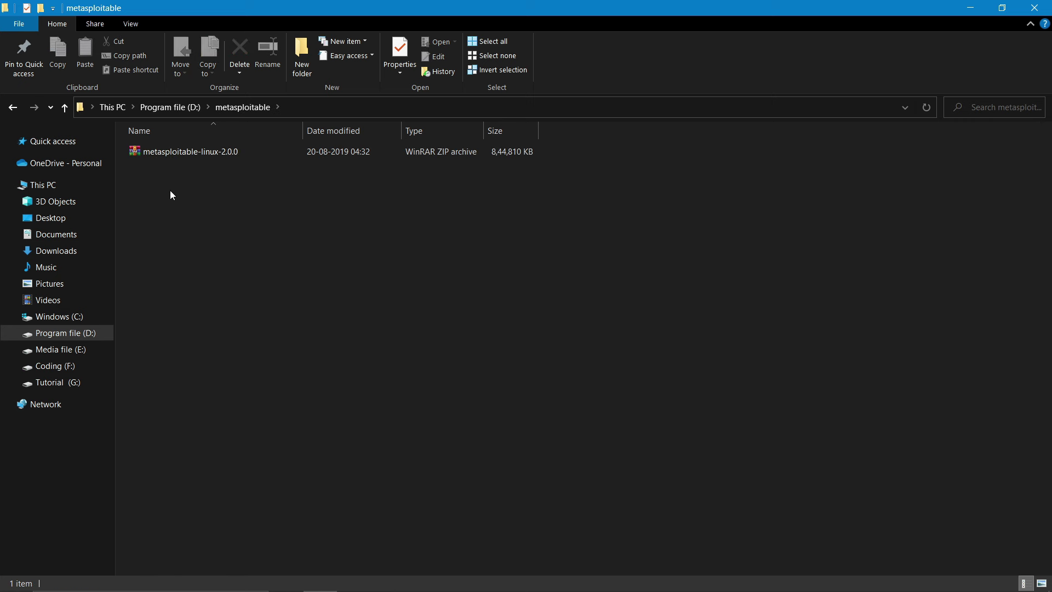
{"action": "left_click", "coordinate": [170, 152]}
{"action": "left_click", "coordinate": [199, 259]}
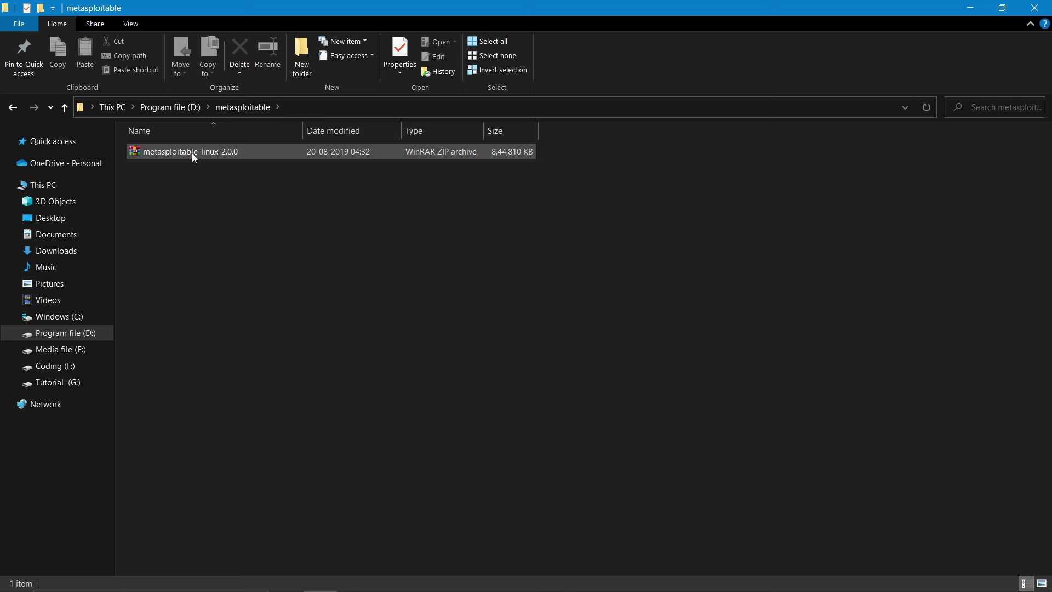
{"action": "right_click", "coordinate": [195, 153]}
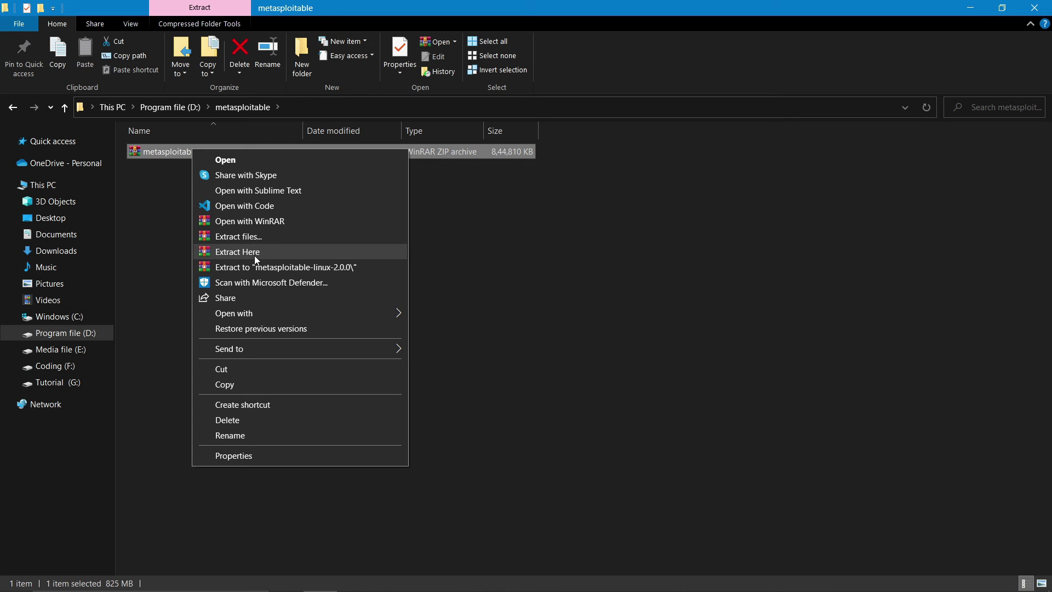
{"action": "left_click", "coordinate": [257, 260]}
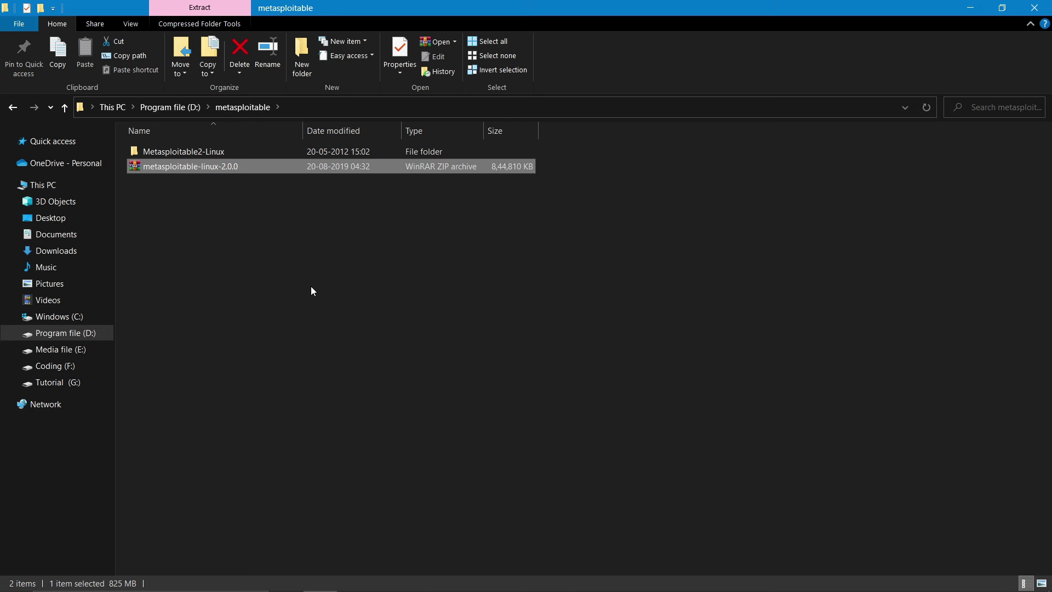
Open the extracted Metasploitable2-Linux folder to check its virtual machine files, and switch to VMware Workstation
{"action": "double_click", "coordinate": [192, 152]}
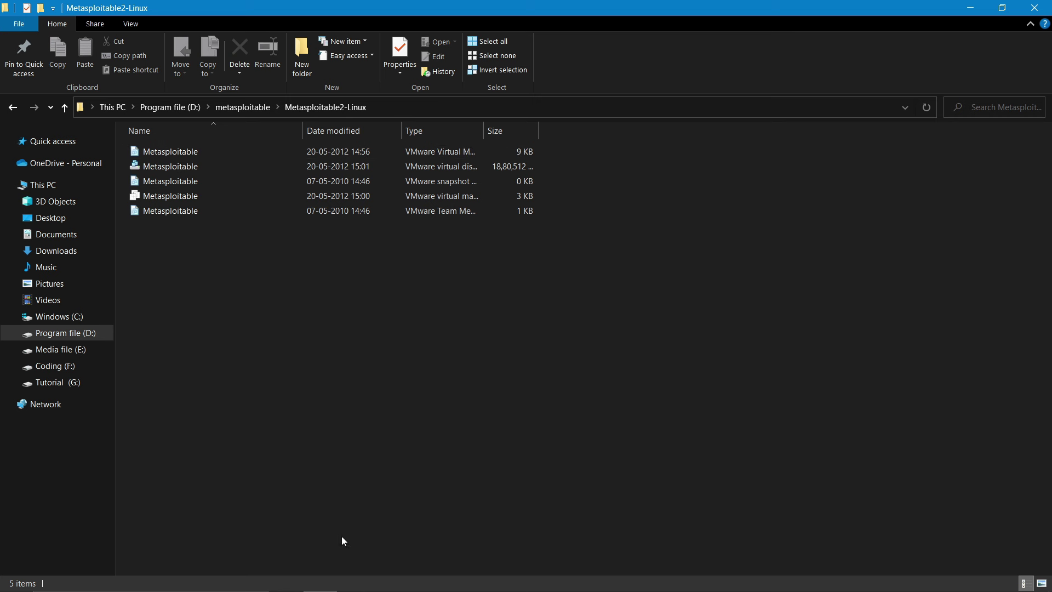
{"action": "mouse_move", "coordinate": [341, 590]}
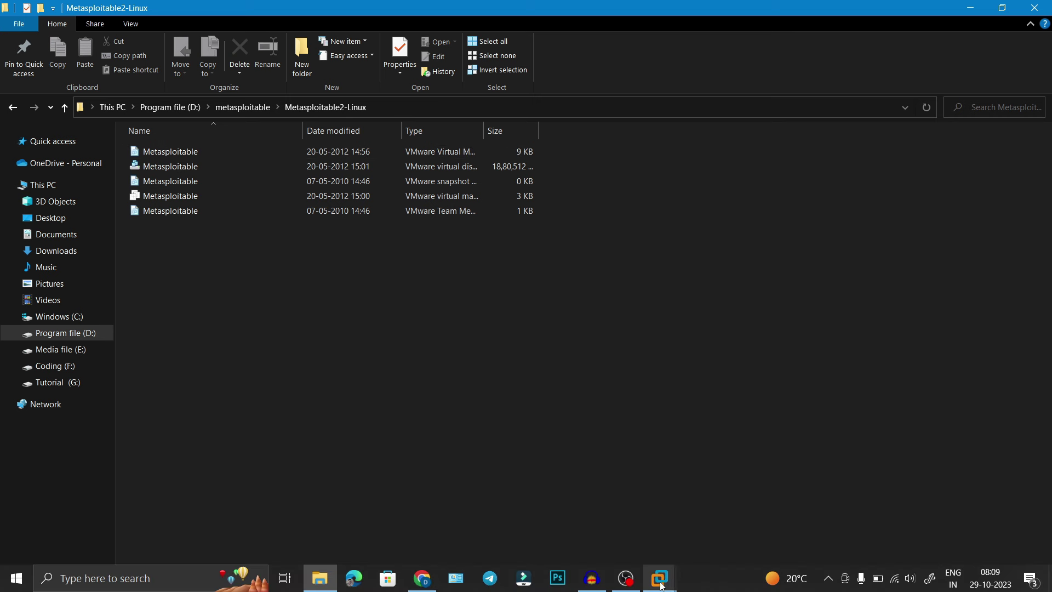
{"action": "mouse_move", "coordinate": [662, 585]}
{"action": "left_click", "coordinate": [435, 514]}
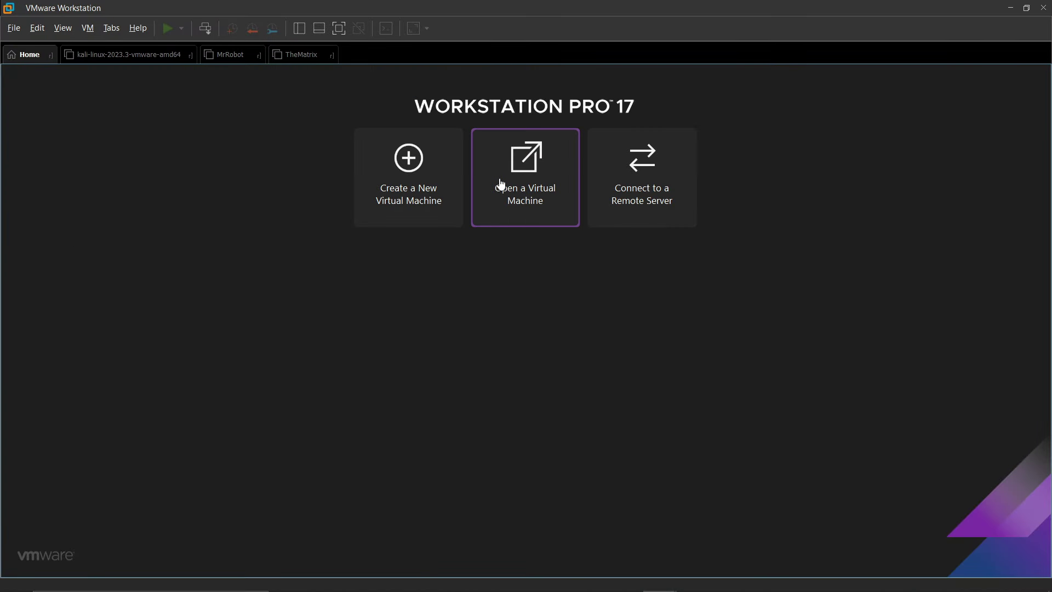
Open the Metasploitable virtual machine file from metasploitable\Metasploitable2-Linux on Program file (D:) as an existing virtual machine
{"action": "left_click", "coordinate": [530, 178]}
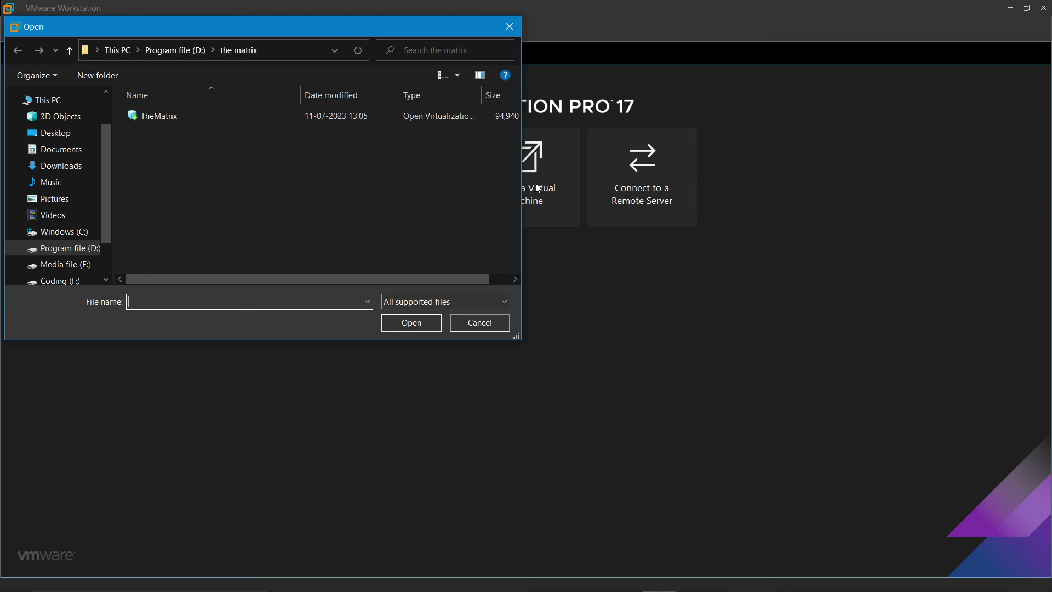
{"action": "left_click", "coordinate": [83, 249]}
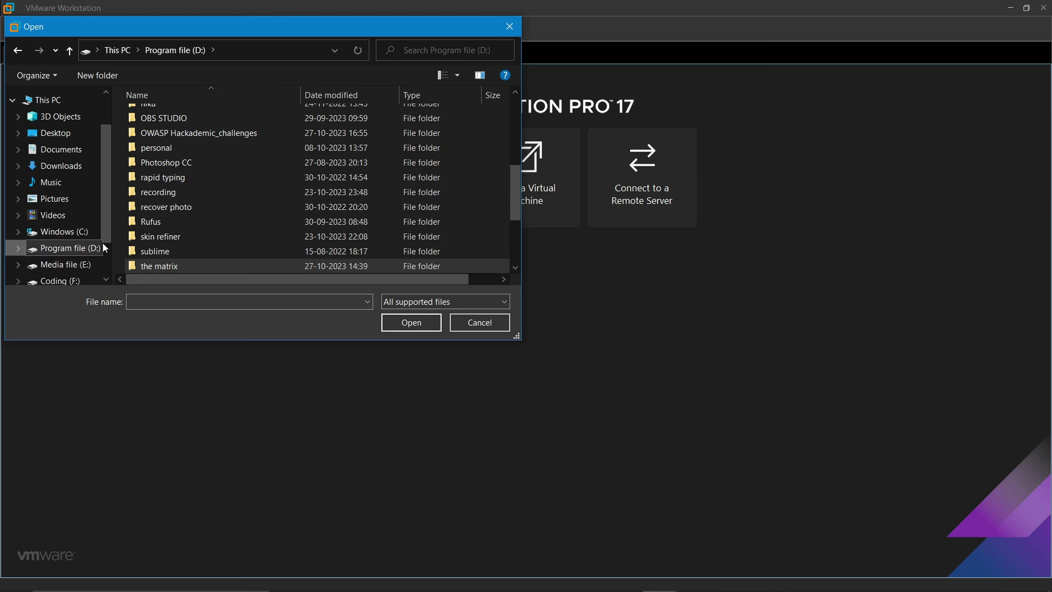
{"action": "left_click", "coordinate": [515, 269]}
{"action": "left_click_drag", "start_coordinate": [514, 220], "coordinate": [514, 144]}
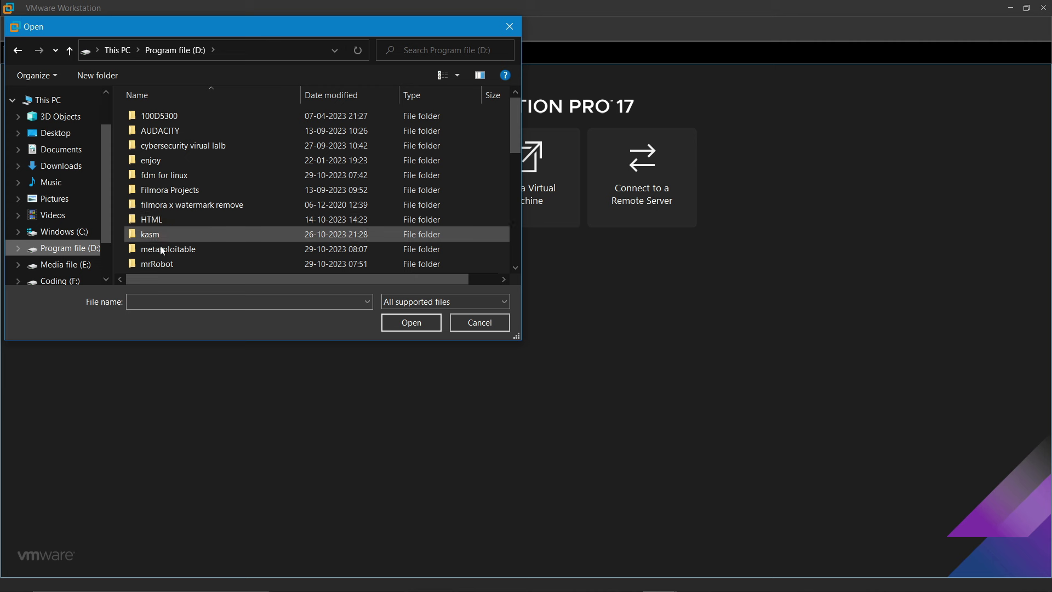
{"action": "double_click", "coordinate": [203, 248]}
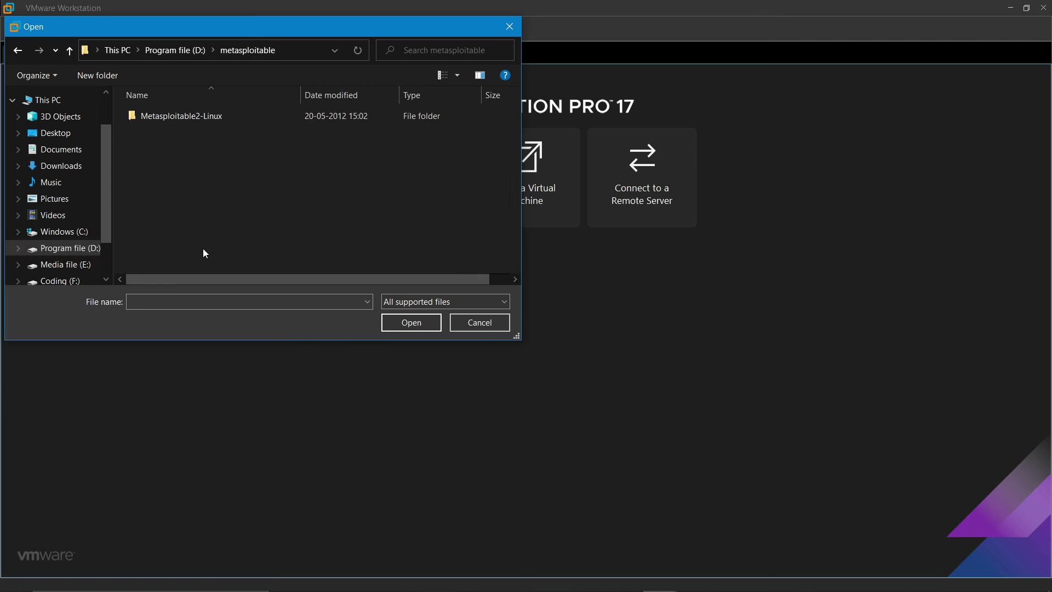
{"action": "double_click", "coordinate": [180, 115]}
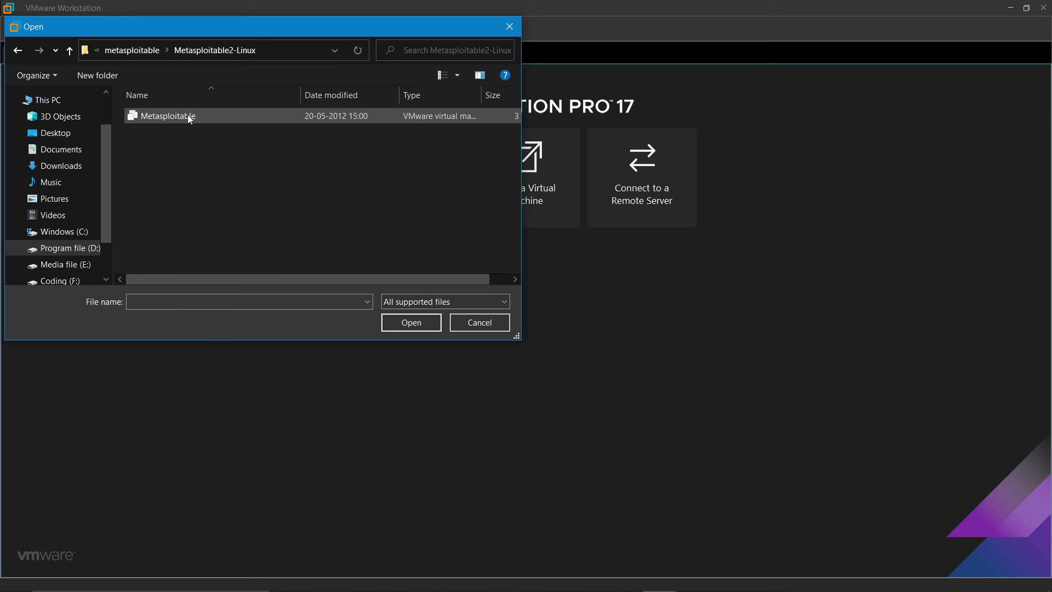
{"action": "left_click", "coordinate": [199, 114]}
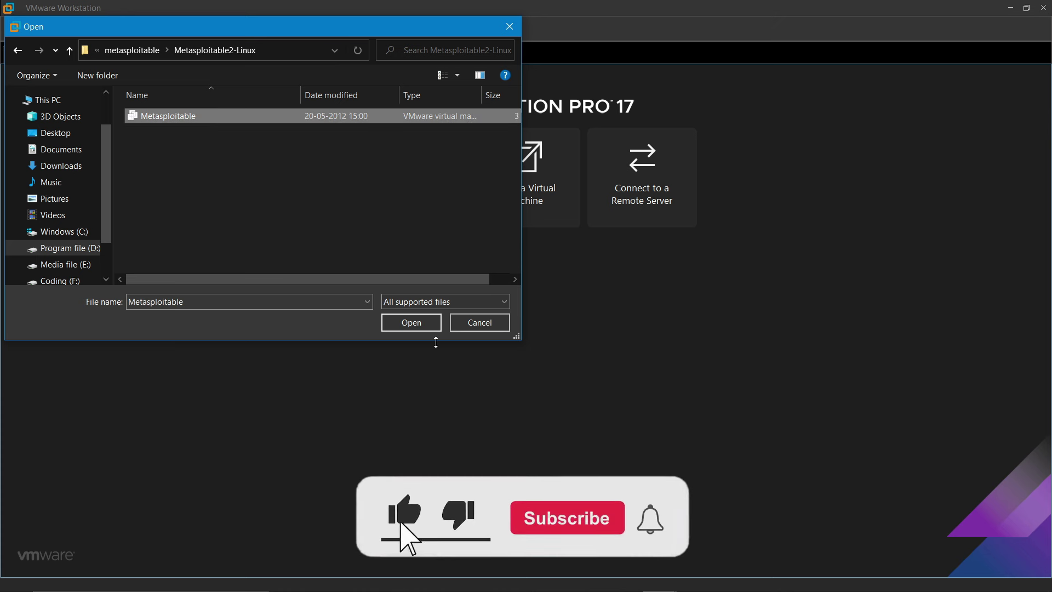
{"action": "left_click", "coordinate": [411, 328]}
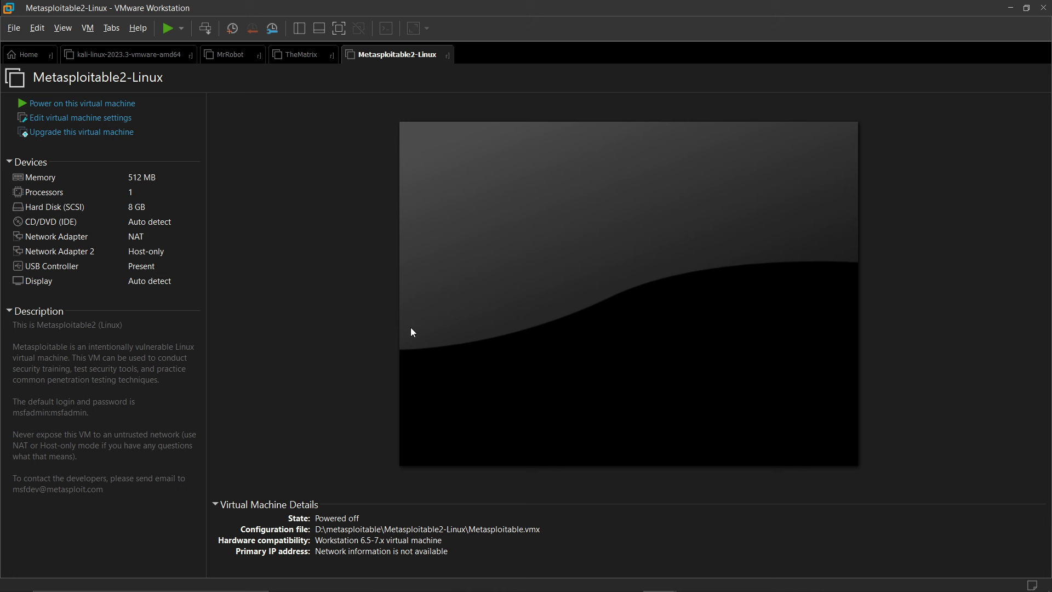
Power on Metasploitable2-Linux as a moved virtual machine until its login prompt loads, and shut down its guest operating system
{"action": "left_click", "coordinate": [94, 104]}
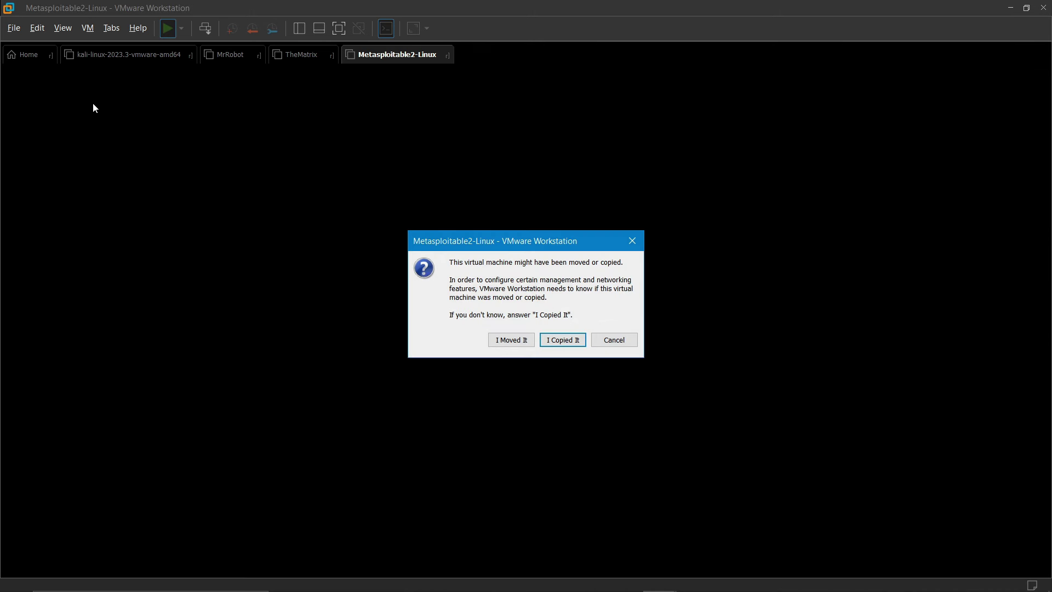
{"action": "left_click", "coordinate": [511, 341]}
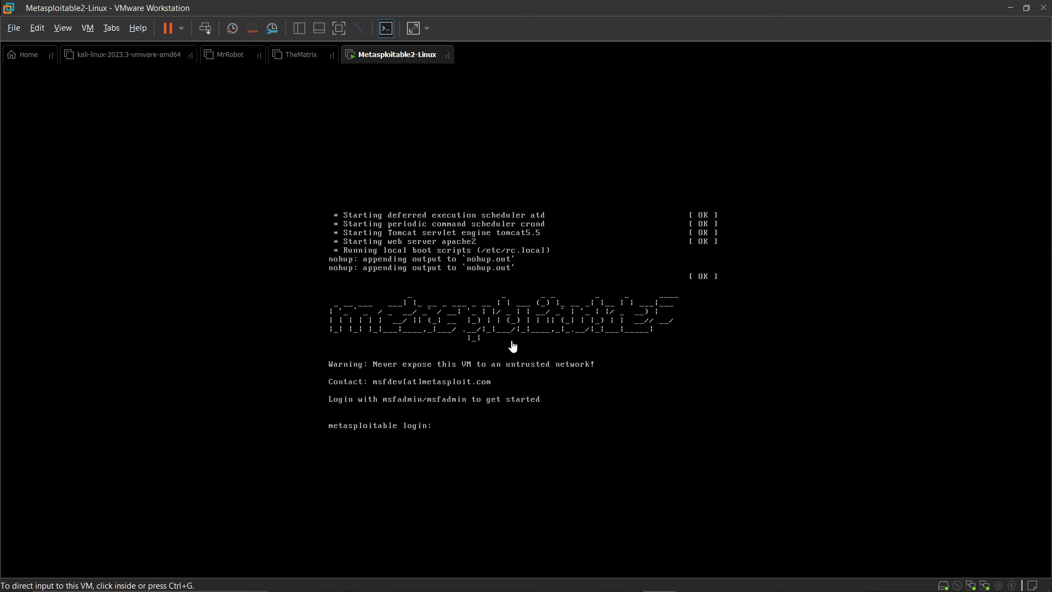
{"action": "left_click", "coordinate": [183, 31]}
{"action": "left_click", "coordinate": [199, 64]}
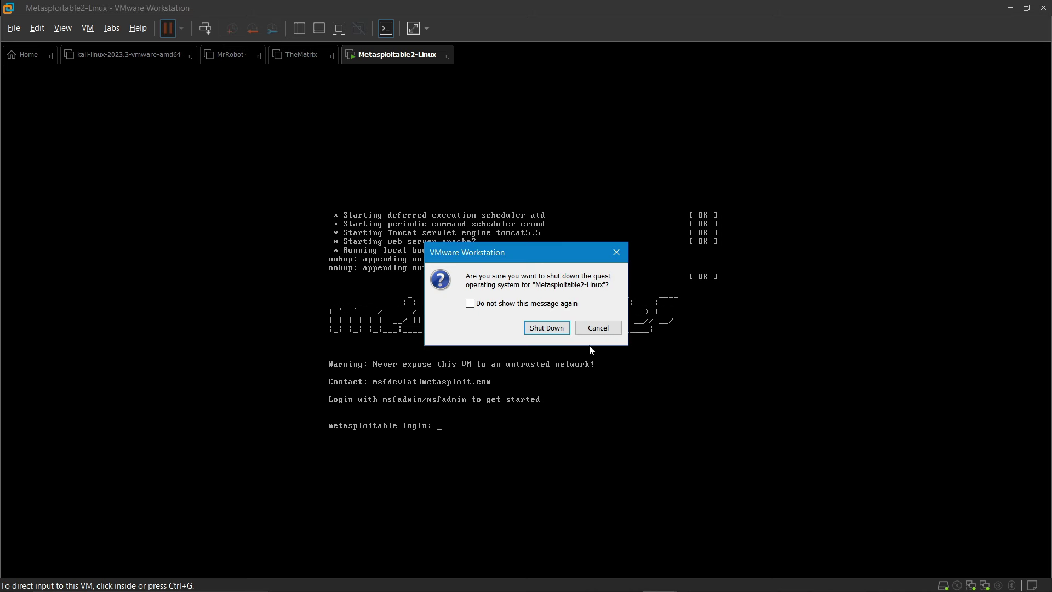
{"action": "left_click", "coordinate": [547, 328]}
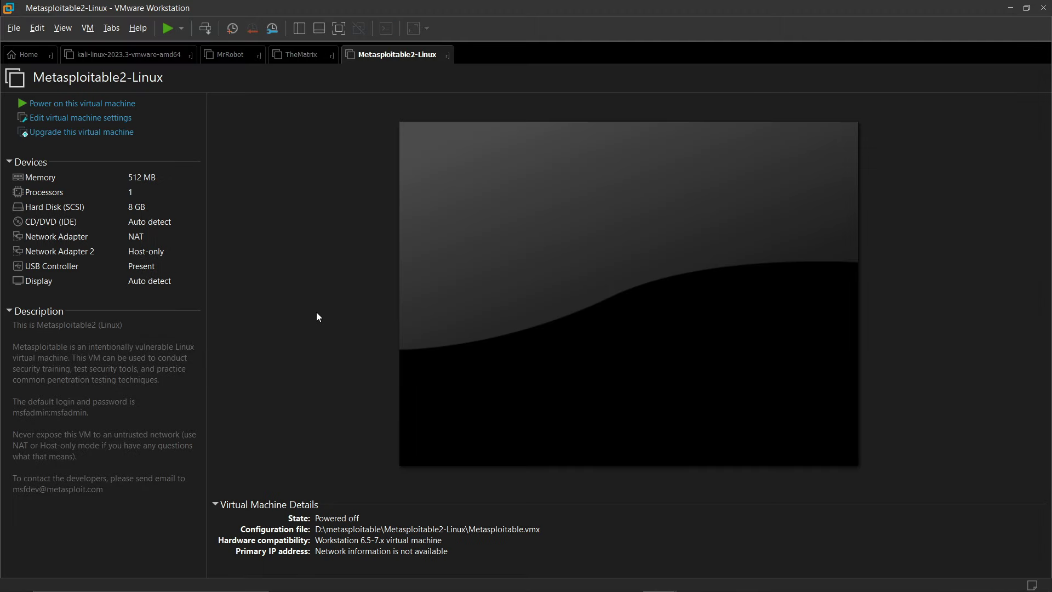